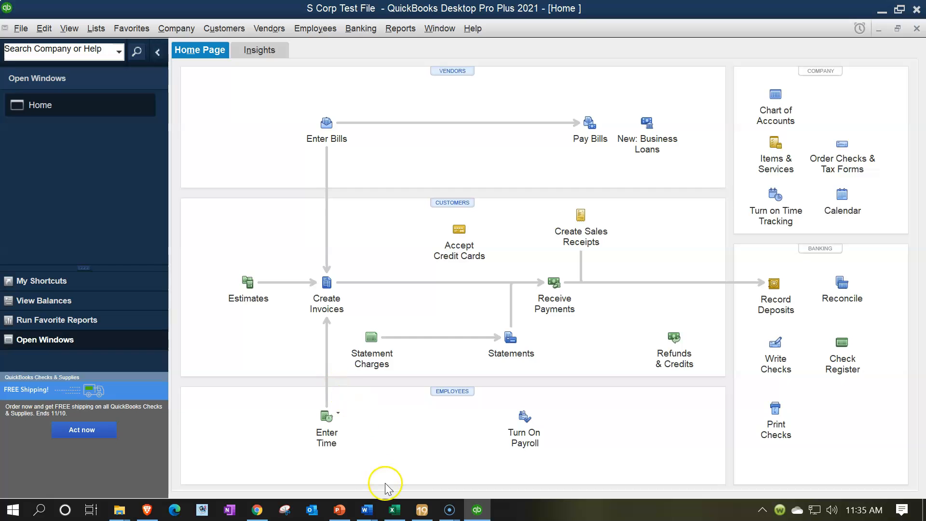
Step: Examine Schedule K in Lacerte, and the balance sheet and income statement accounts in the Excel worksheet
left_click(419, 512)
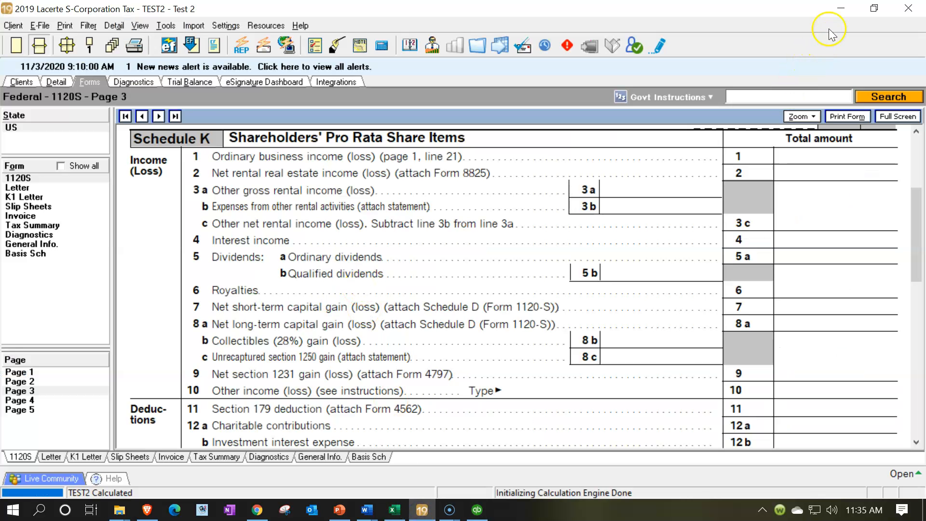
left_click(841, 11)
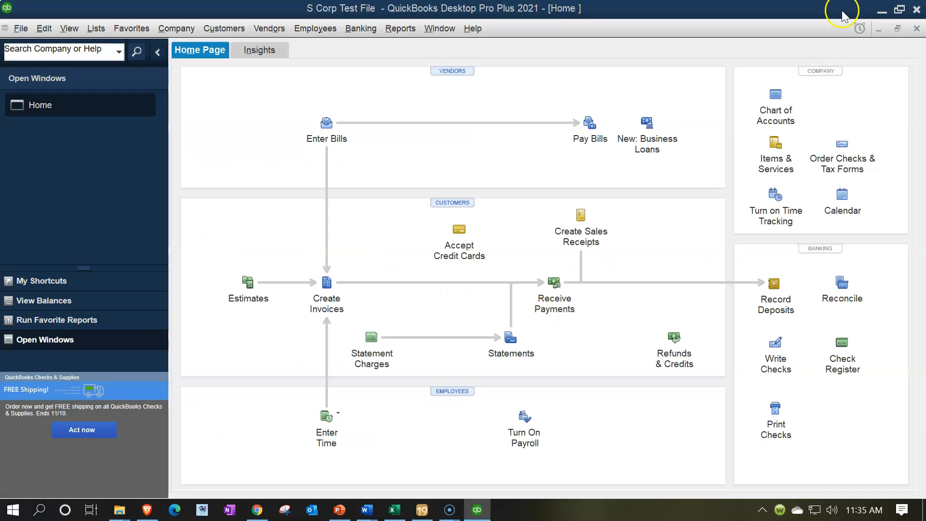
left_click(395, 511)
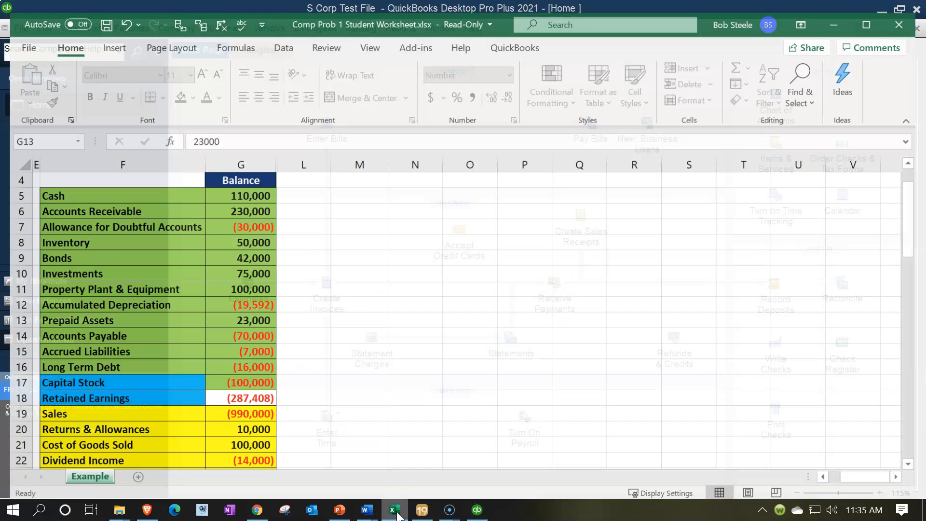
left_click(187, 275)
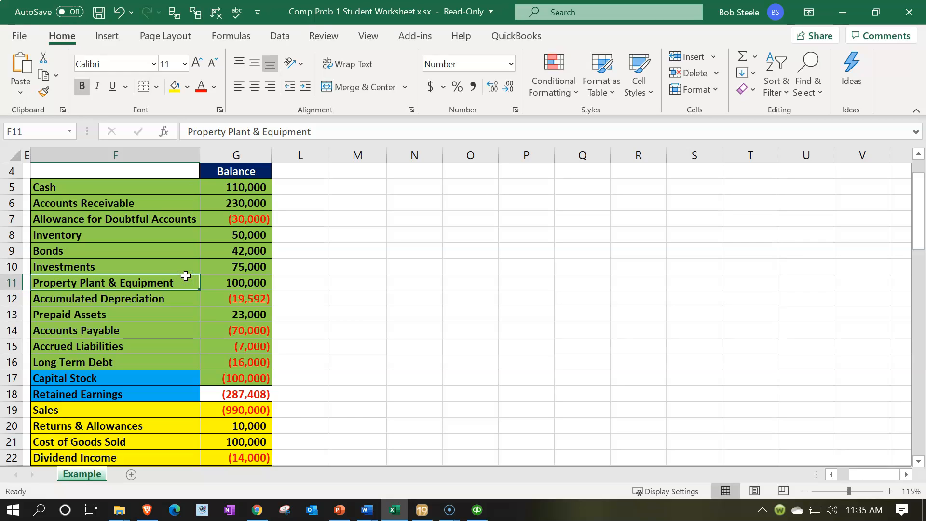
left_click(161, 318)
scroll(161, 324, "down", 1)
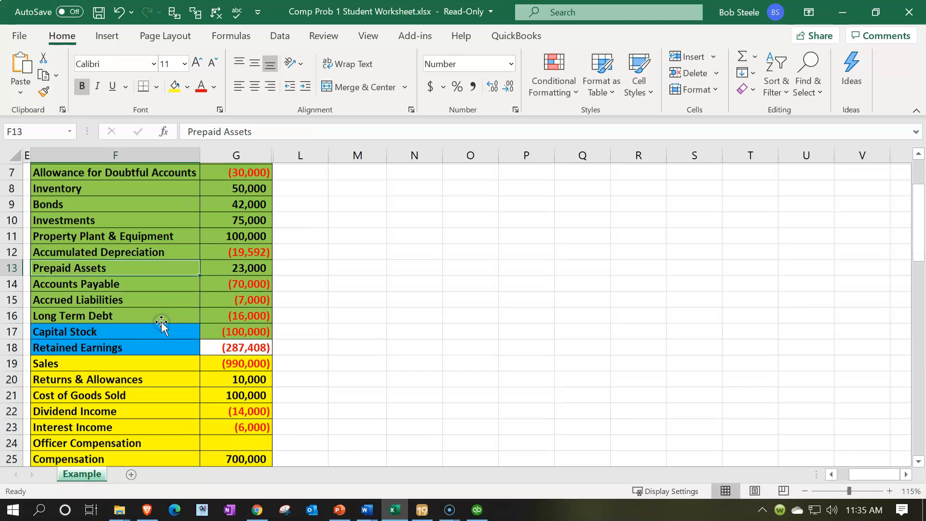
scroll(161, 328, "down", 1)
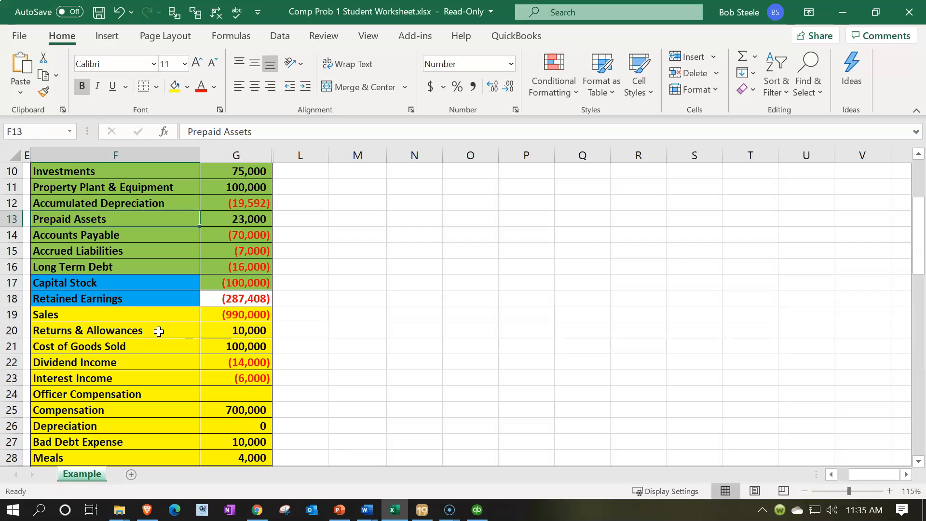
scroll(159, 332, "down", 1)
left_click_drag(124, 269, 147, 390)
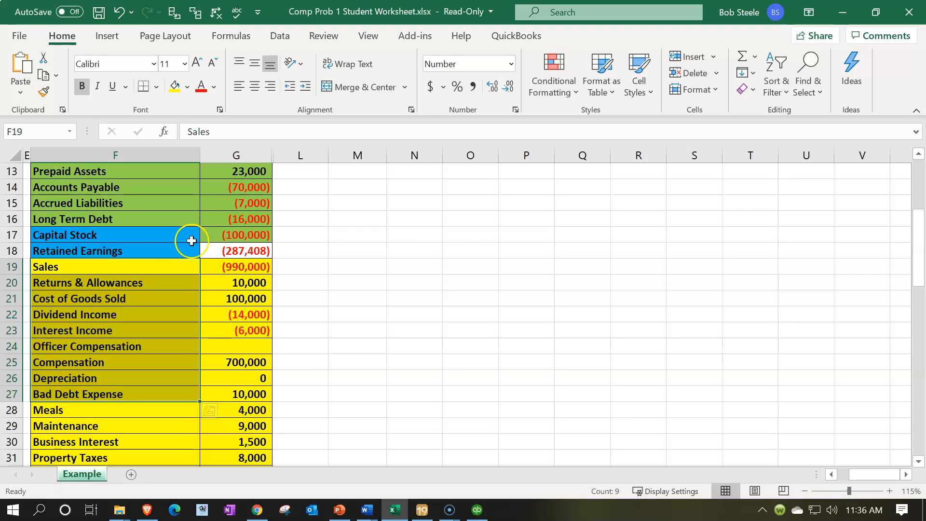
left_click(209, 302)
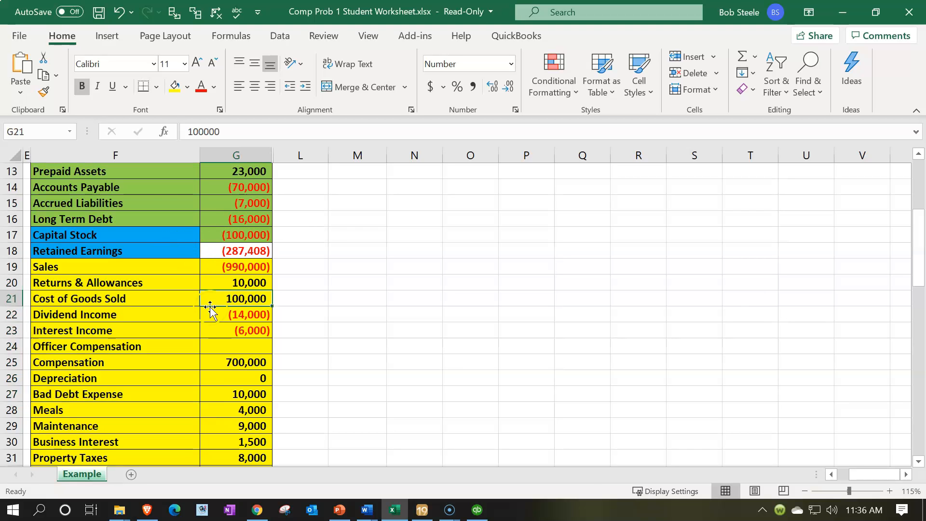
scroll(209, 305, "down", 1)
left_click_drag(126, 219, 254, 347)
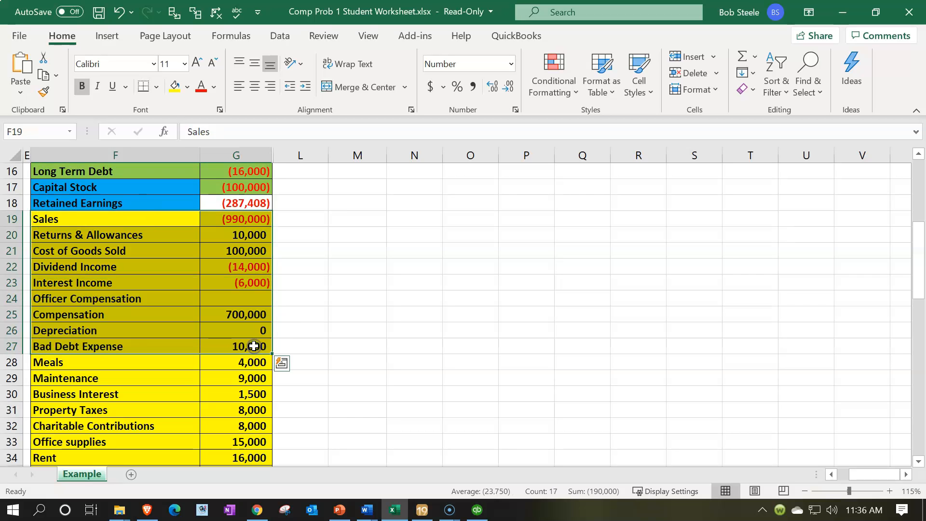
Step: Switch to QuickBooks and run the Trial Balance report for 01/01/2019 through 12/31/2019
left_click(478, 510)
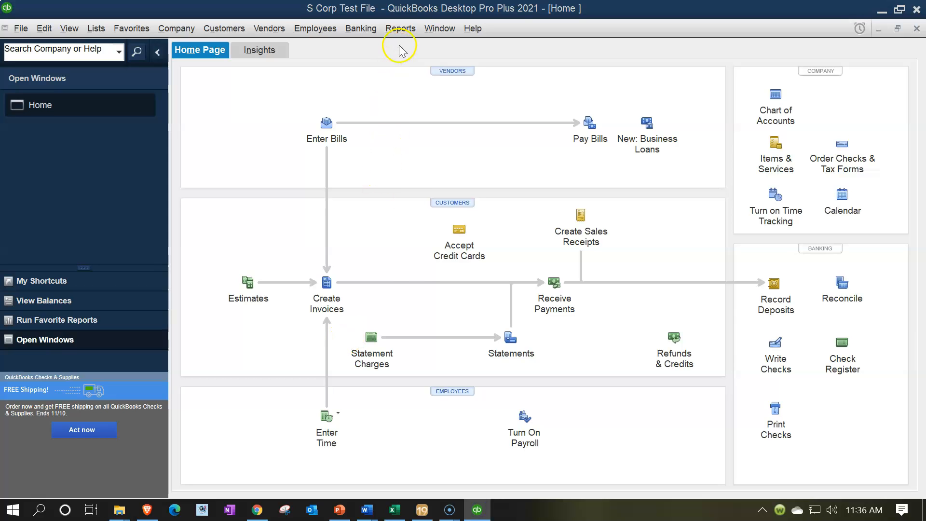
left_click(402, 30)
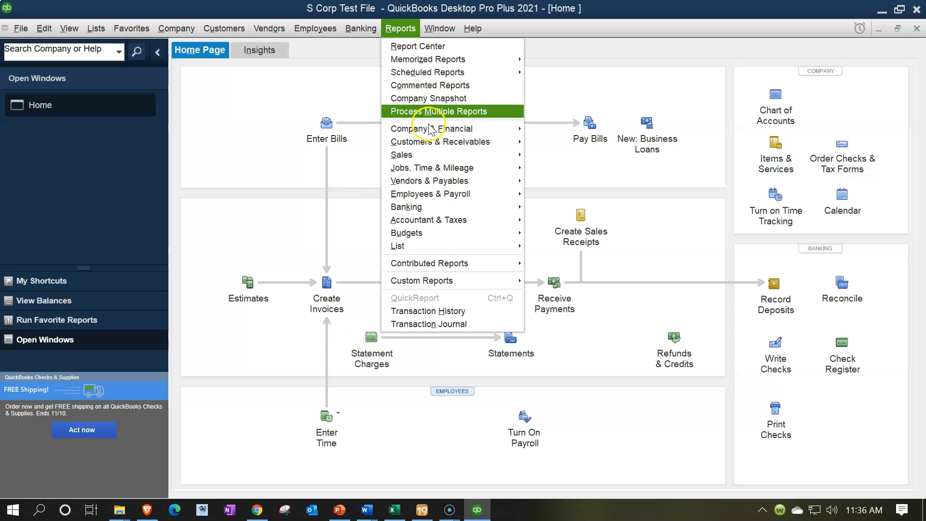
mouse_move(437, 222)
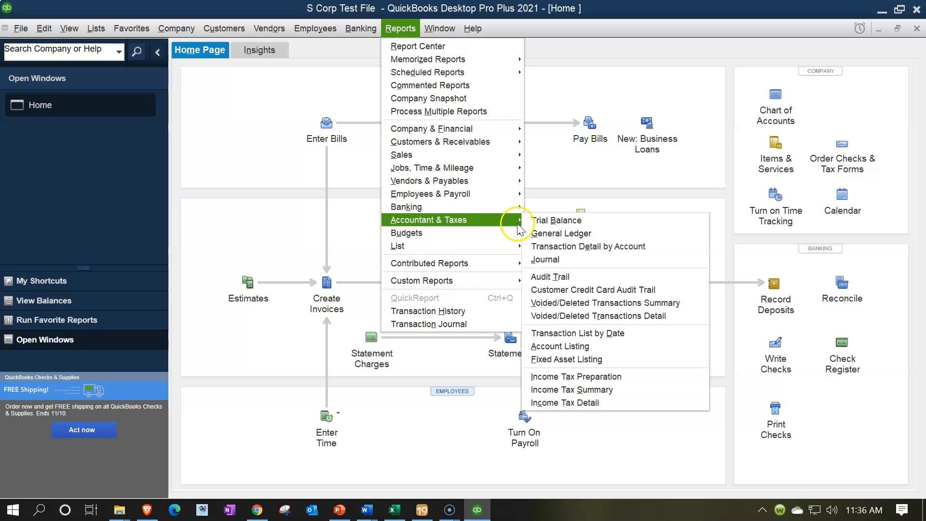
left_click(534, 218)
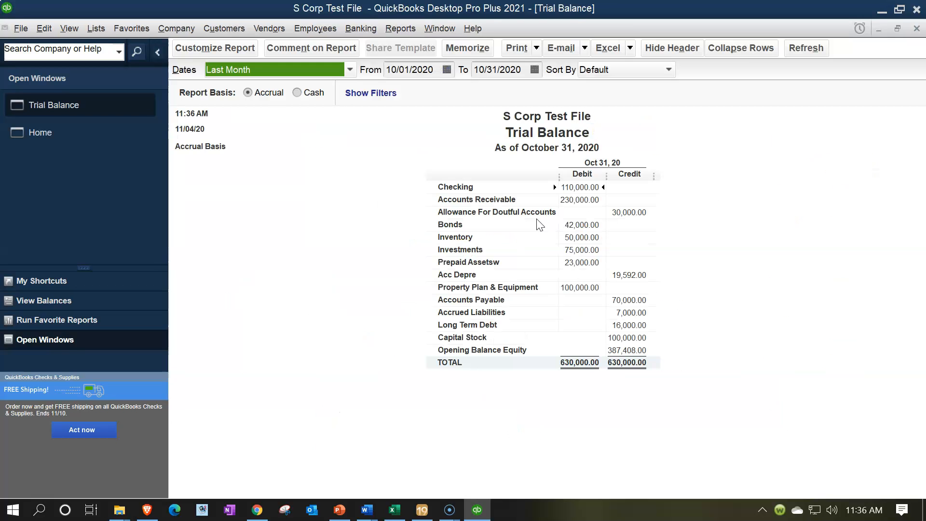
key("Tab")
type("01/01/19")
key("Tab")
type("123")
key("Tab")
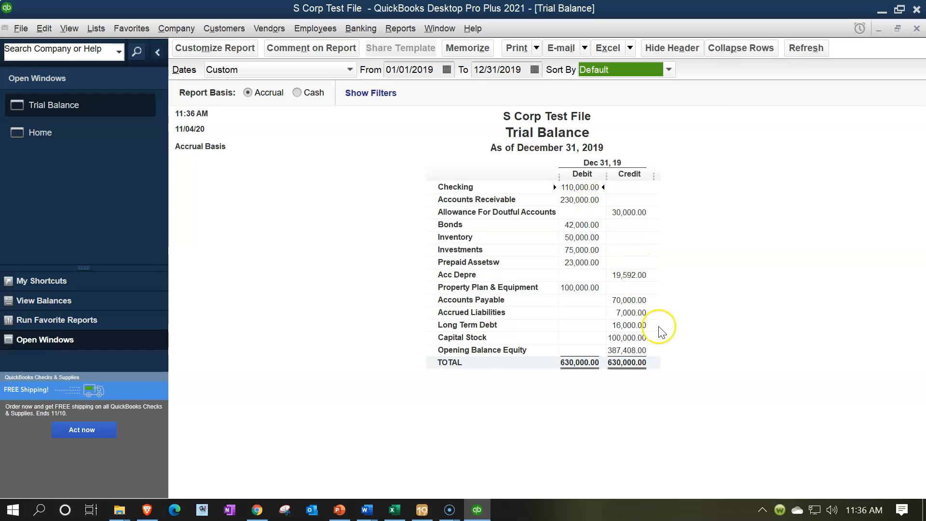
left_click(638, 351)
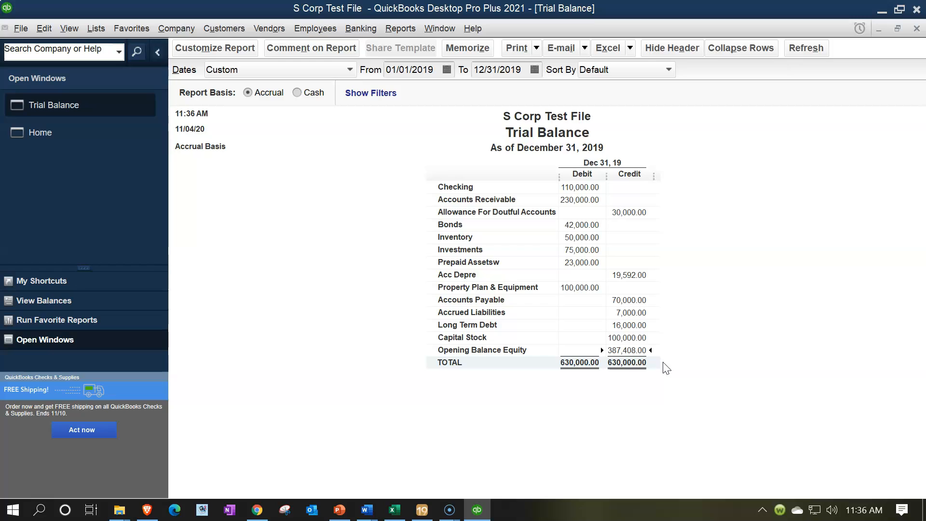
left_click(644, 354)
Step: Switch to the Excel worksheet and fill the Misc account row, F39:G39, with yellow
left_click(394, 510)
left_click(309, 381)
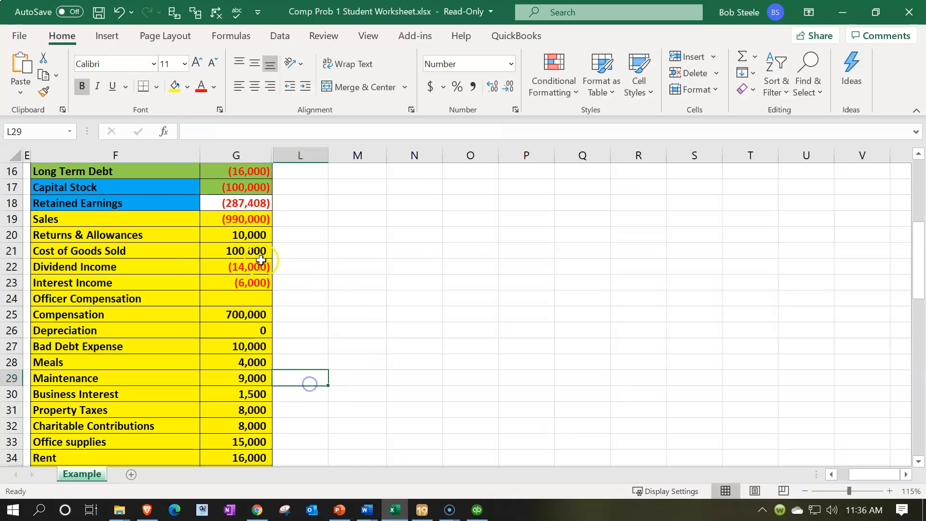
left_click_drag(109, 217, 223, 440)
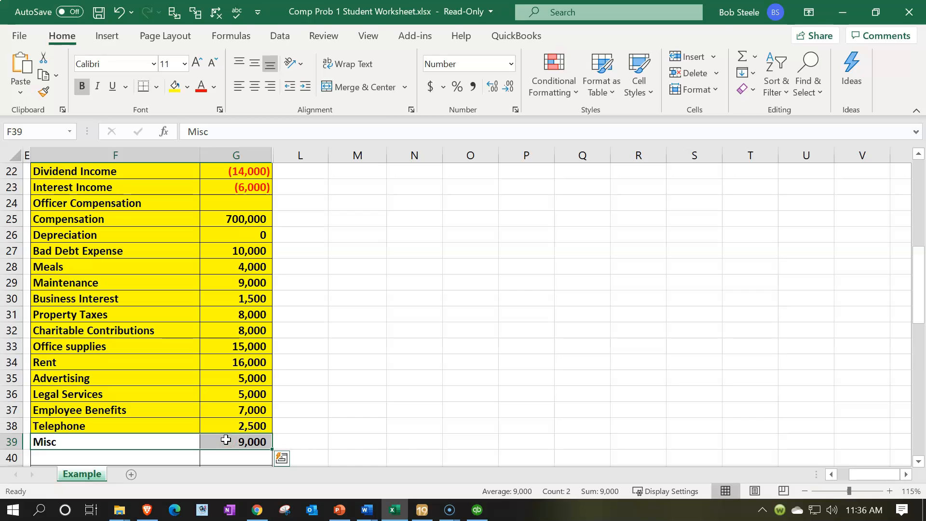
right_click(225, 440)
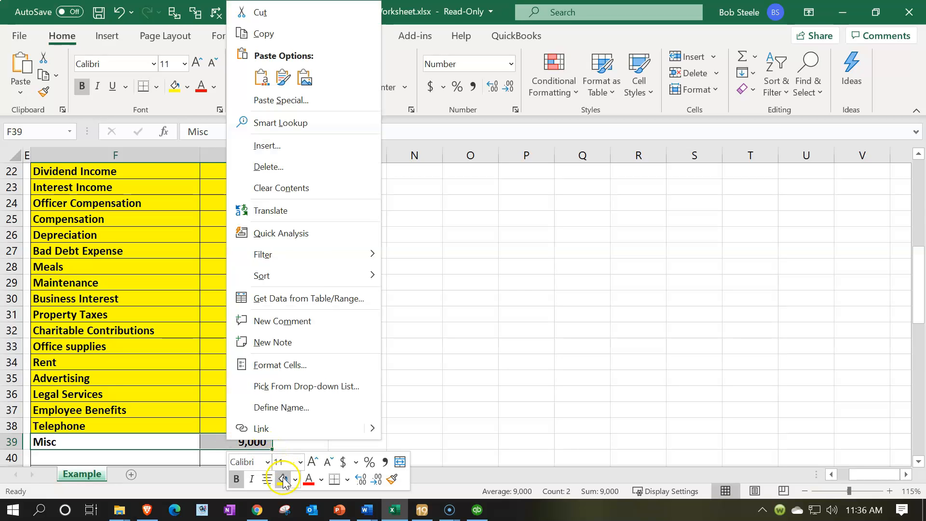
left_click(283, 479)
left_click(211, 374)
scroll(211, 374, "up", 2)
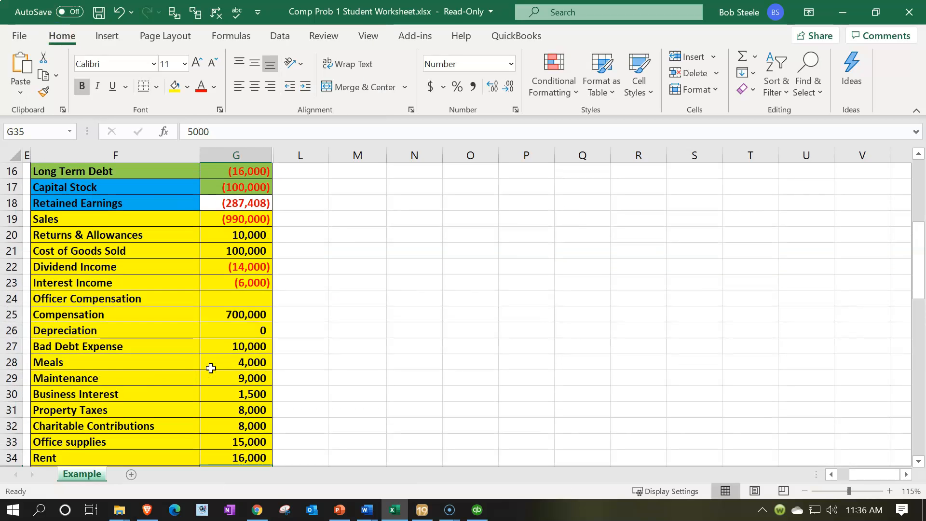
Step: Return to QuickBooks and open a new general journal entry, dismissing the automatic numbering notice
left_click(397, 511)
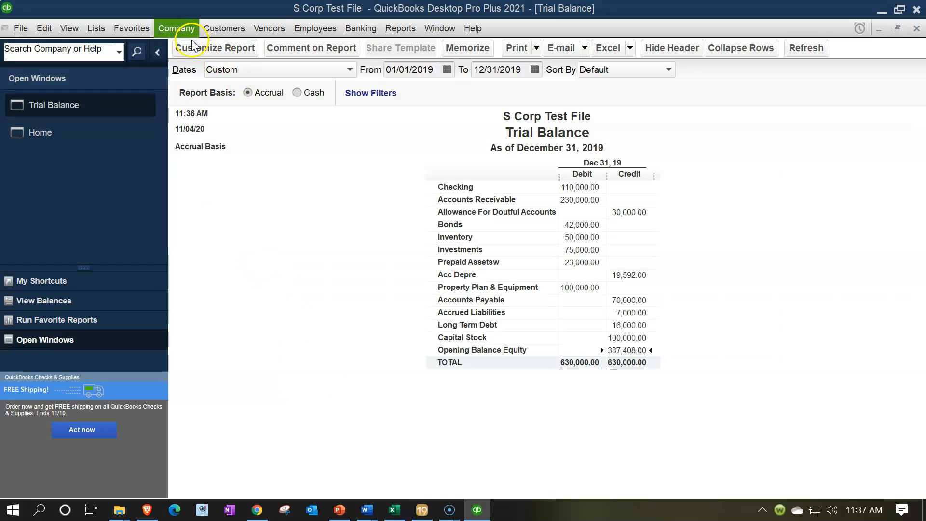
left_click(178, 29)
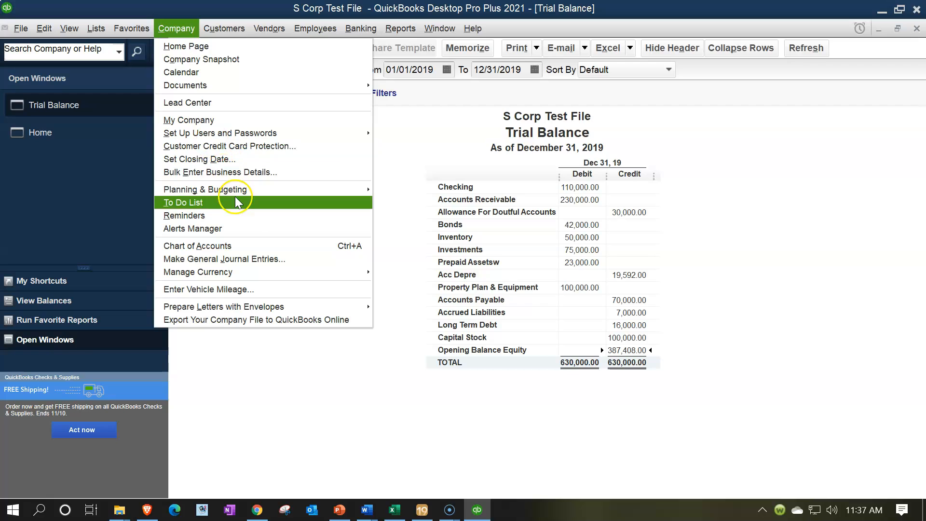
left_click(247, 257)
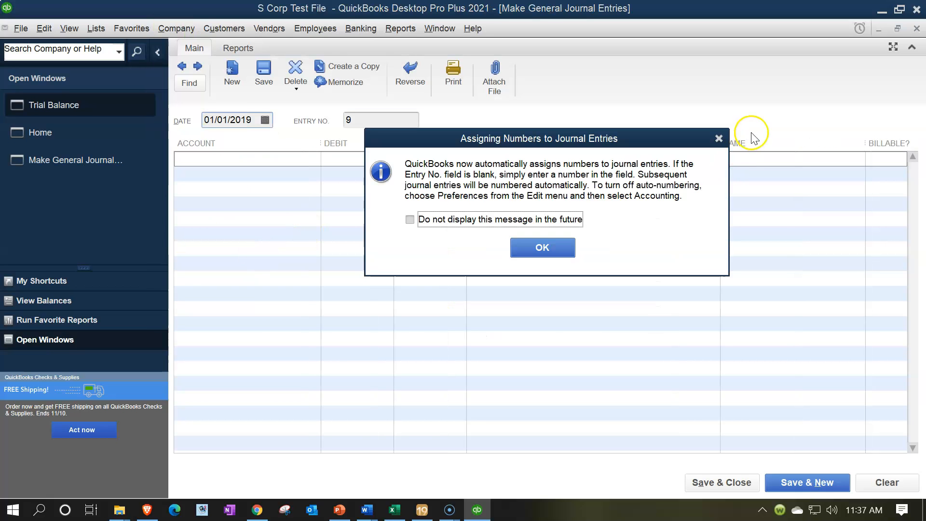
left_click(719, 139)
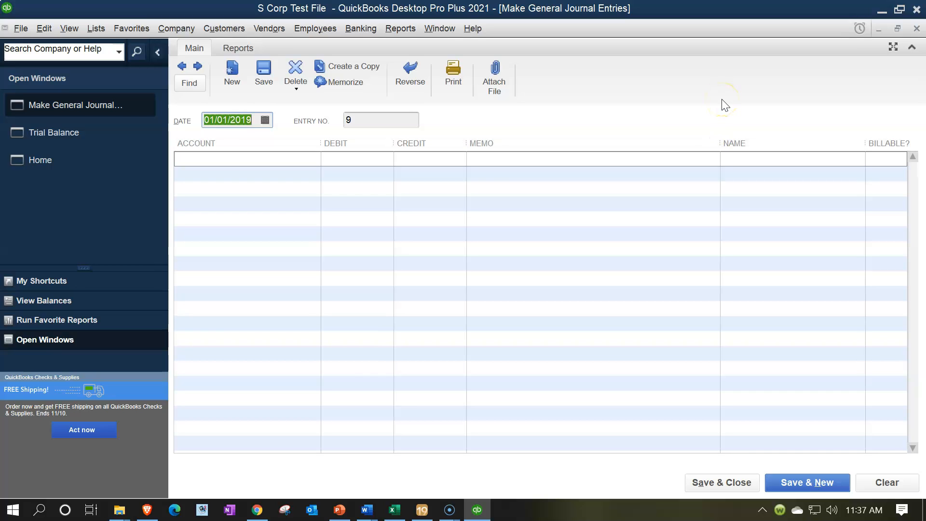
key("Tab")
key("Tab")
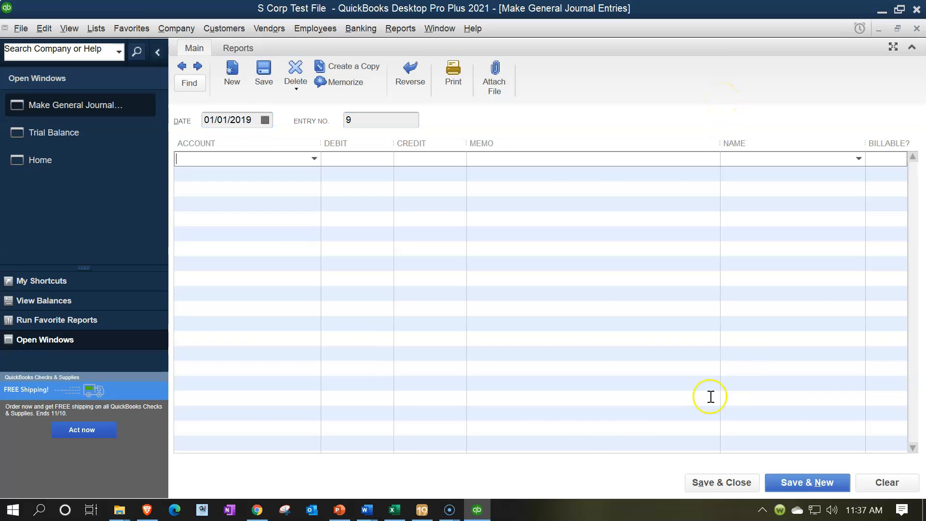
Step: Check the Sales balance in the Excel worksheet and credit Sales 990,000 on the first journal line in QuickBooks
left_click(396, 511)
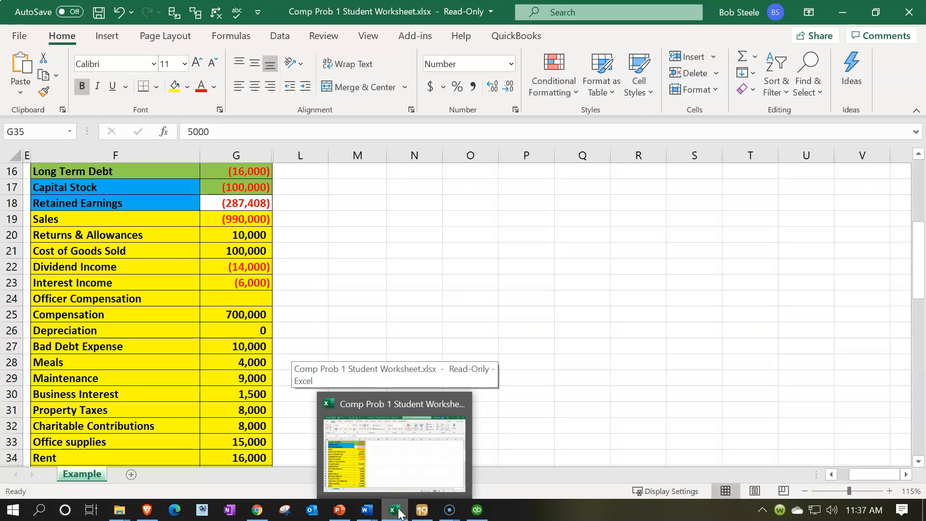
left_click(398, 514)
left_click(271, 169)
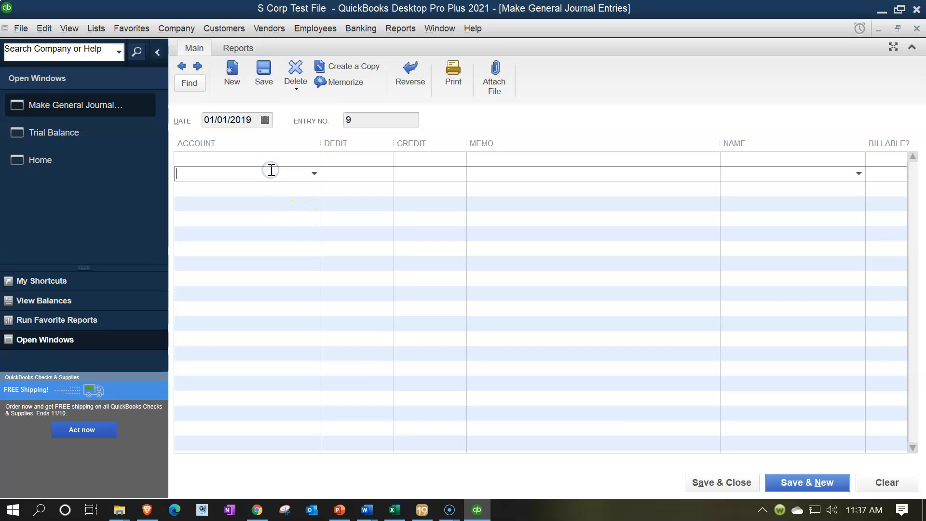
left_click(271, 159)
type("S")
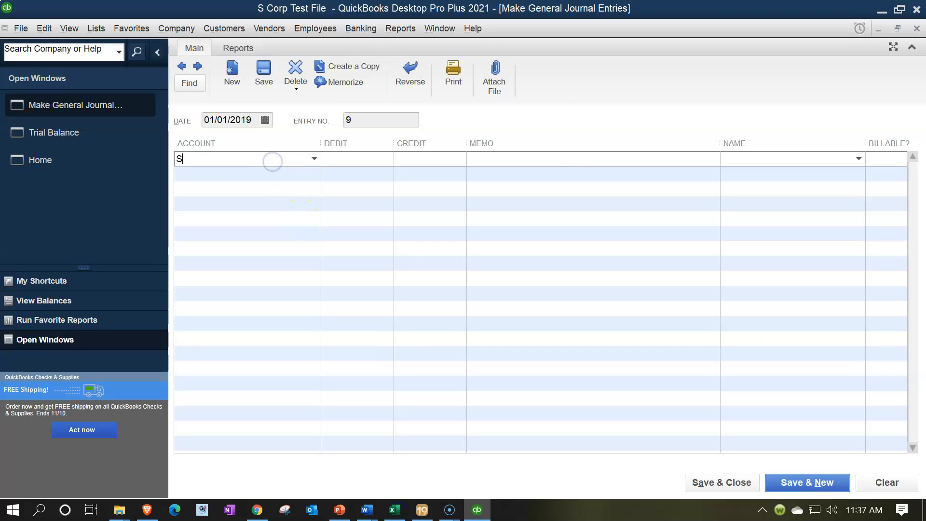
key("Tab")
key("Tab")
type("9900")
key("Tab")
key("Tab")
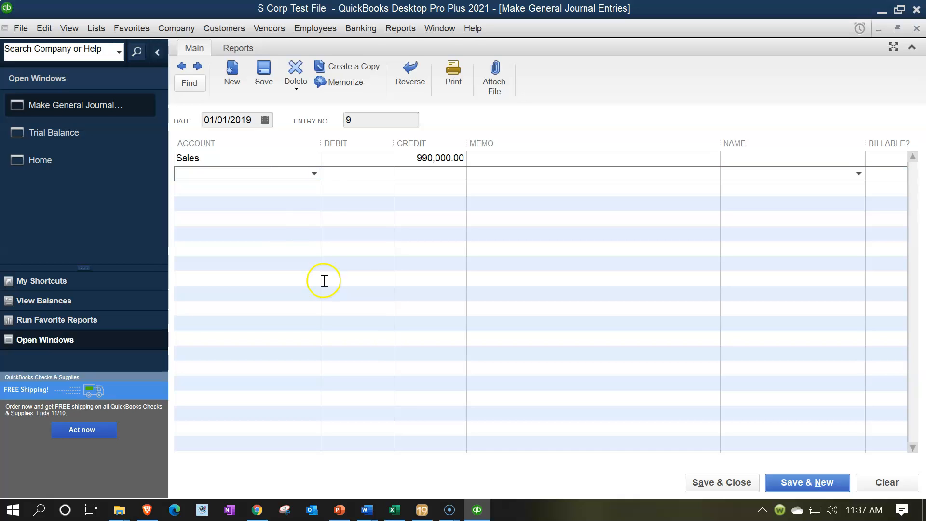
Step: Check the next account in the Excel worksheet and debit Returns & Allowances 10,000 on the second journal line in QuickBooks
left_click(406, 519)
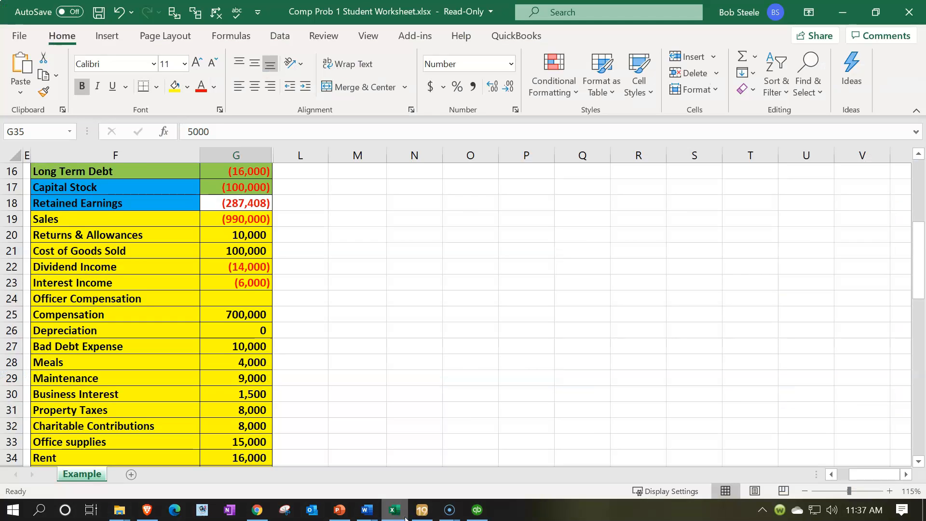
left_click(406, 519)
type("Re")
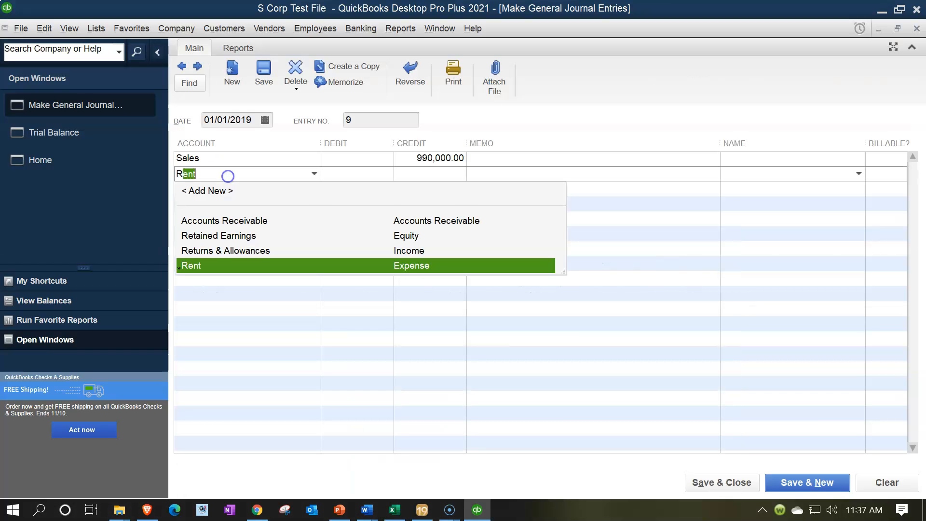
type("t")
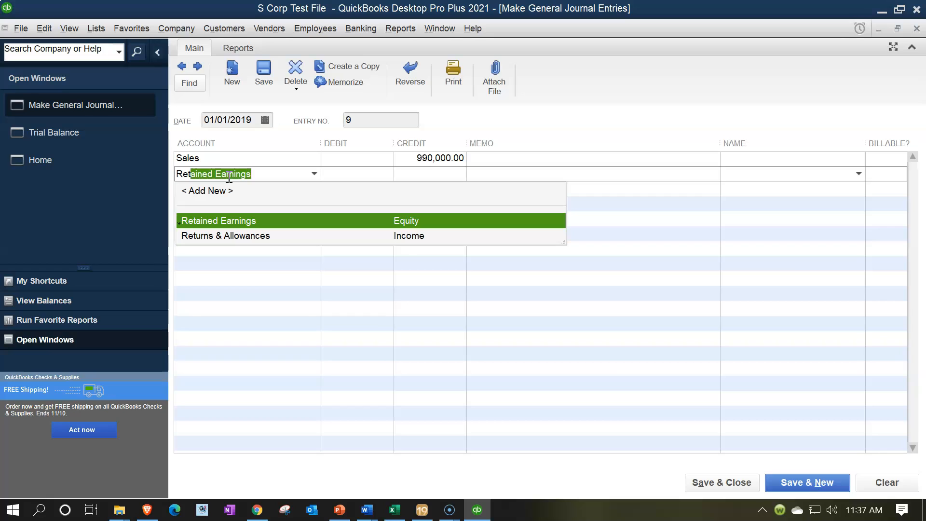
key("Down")
key("Return")
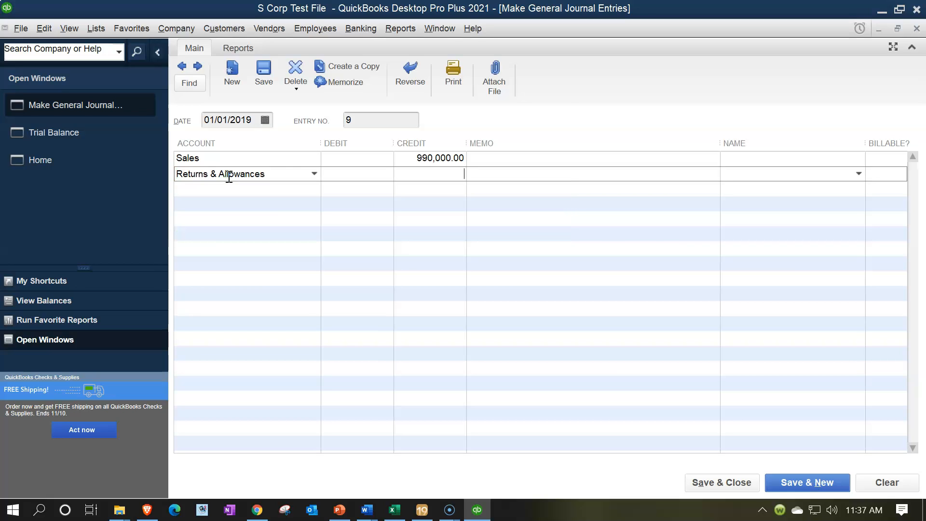
left_click(355, 177)
left_click(395, 510)
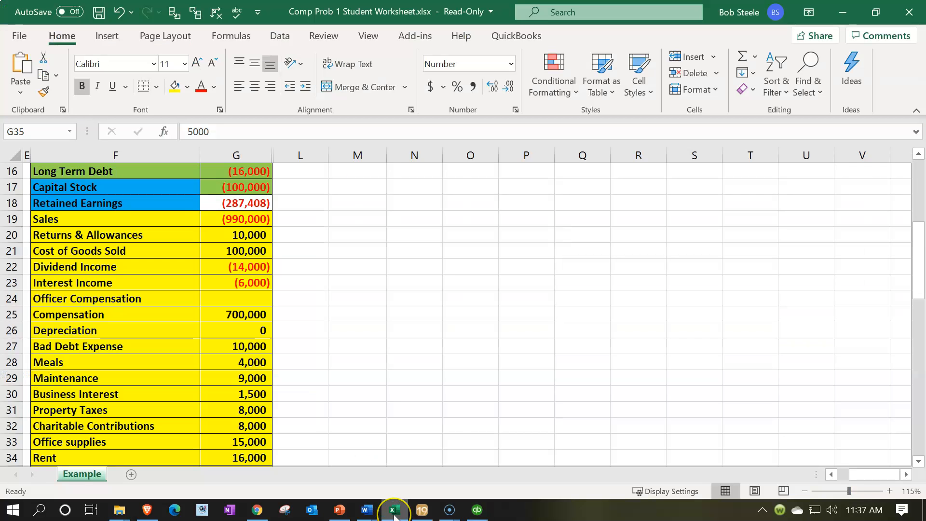
left_click(394, 510)
left_click(376, 174)
type("10,000")
key("Tab")
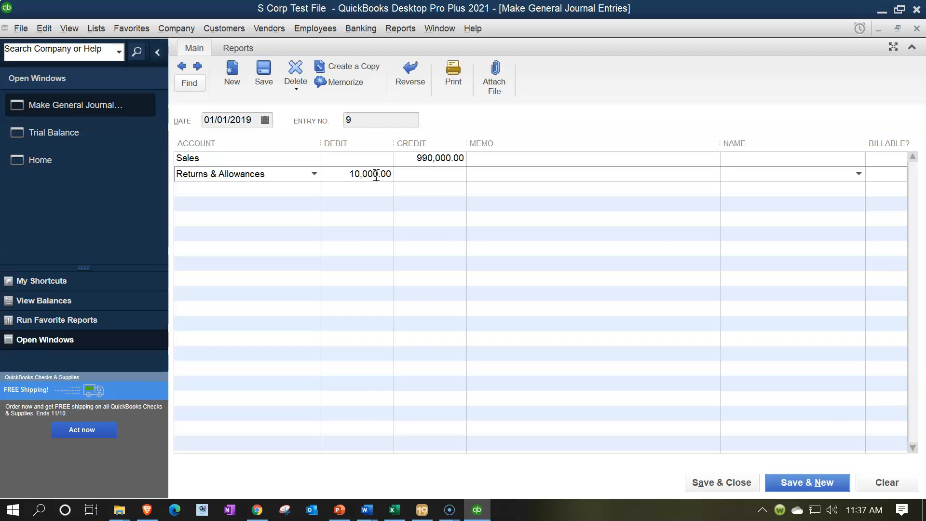
Step: Switch to the Excel worksheet and fill the Sales and Returns & Allowances rows, F19:G20, with green
left_click(393, 510)
left_click_drag(163, 215, 225, 227)
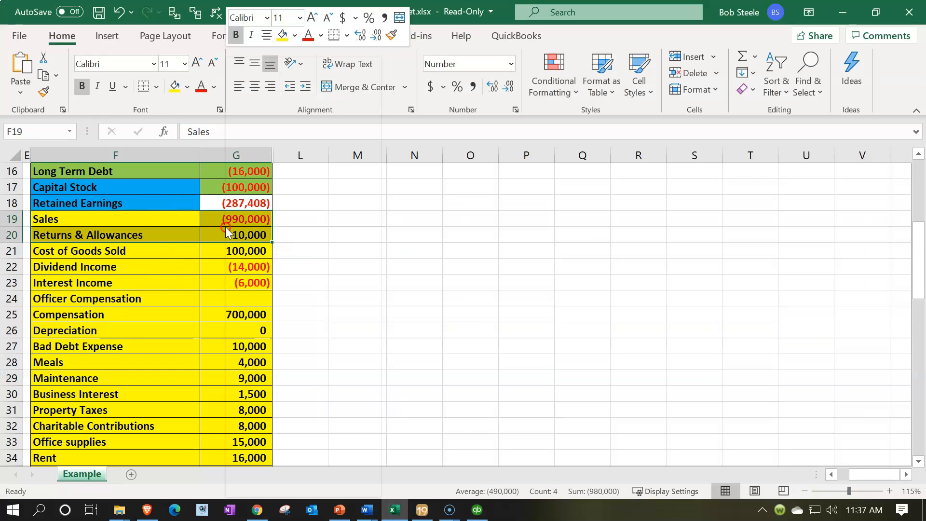
right_click(226, 227)
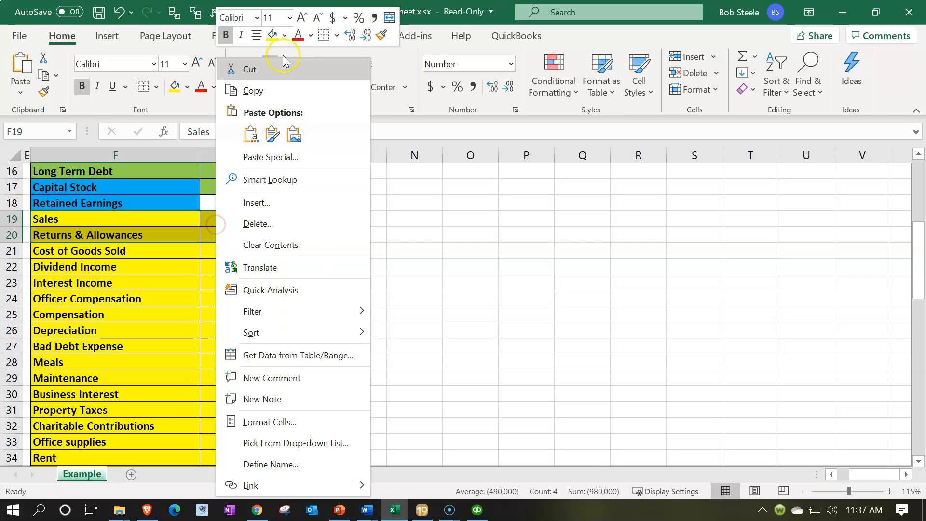
left_click(285, 35)
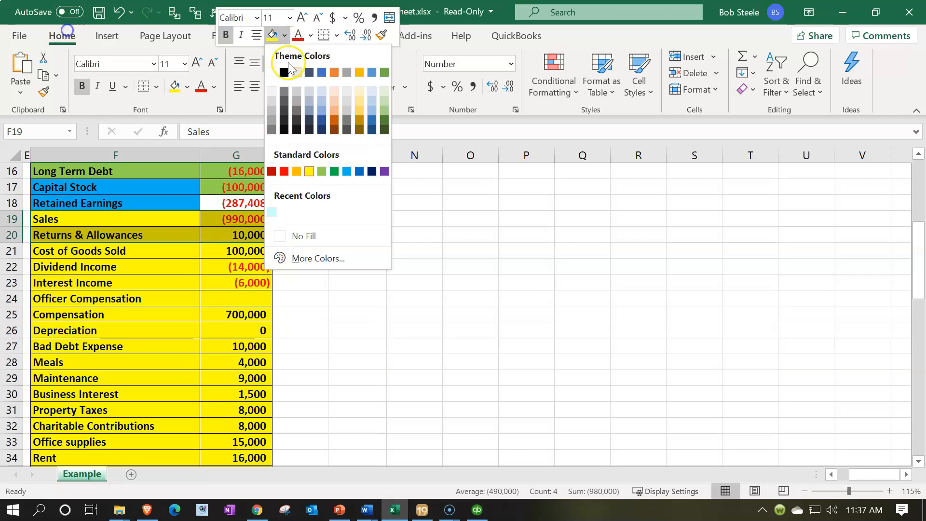
left_click(322, 171)
left_click(140, 255)
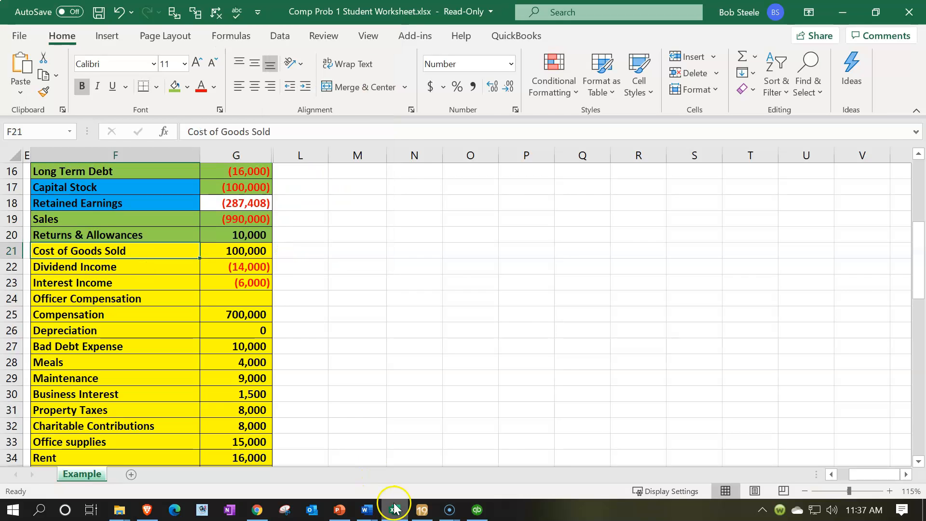
Step: Return to QuickBooks and debit Cost of Goods Sold 100,000 on the third journal line, checking the amount in the Excel worksheet
left_click(394, 507)
left_click(212, 187)
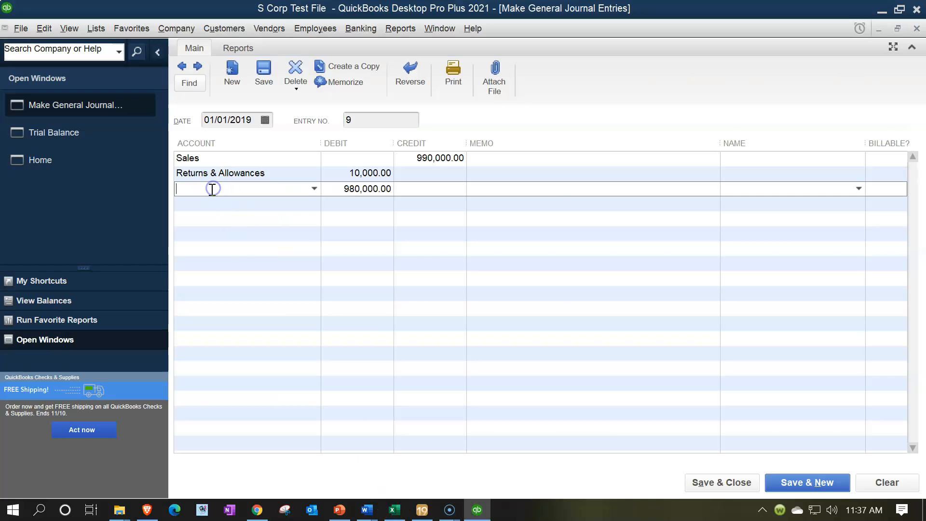
type("Cost of Goods Sold")
key("Tab")
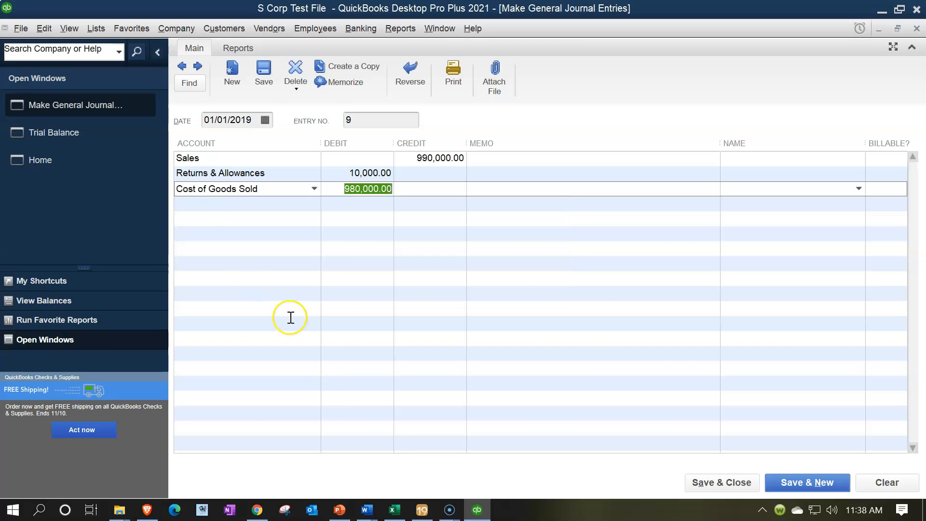
left_click(396, 511)
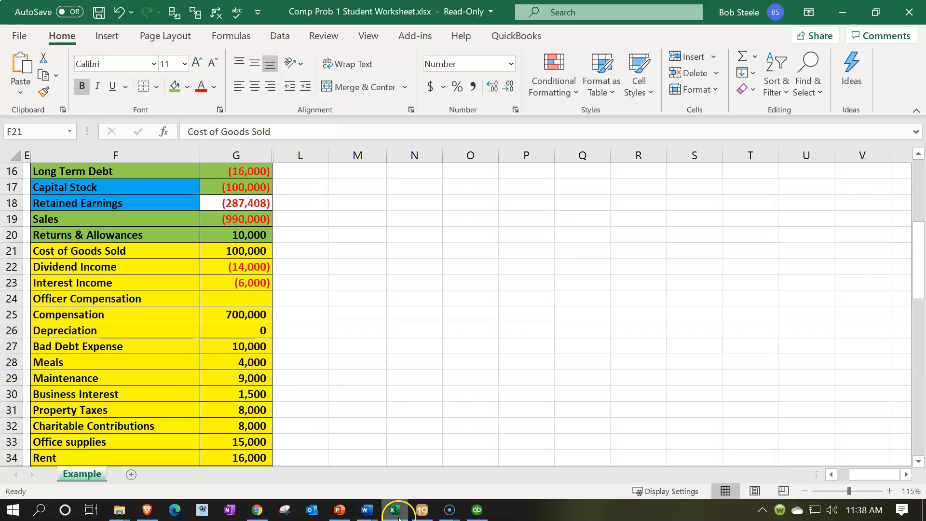
left_click(396, 511)
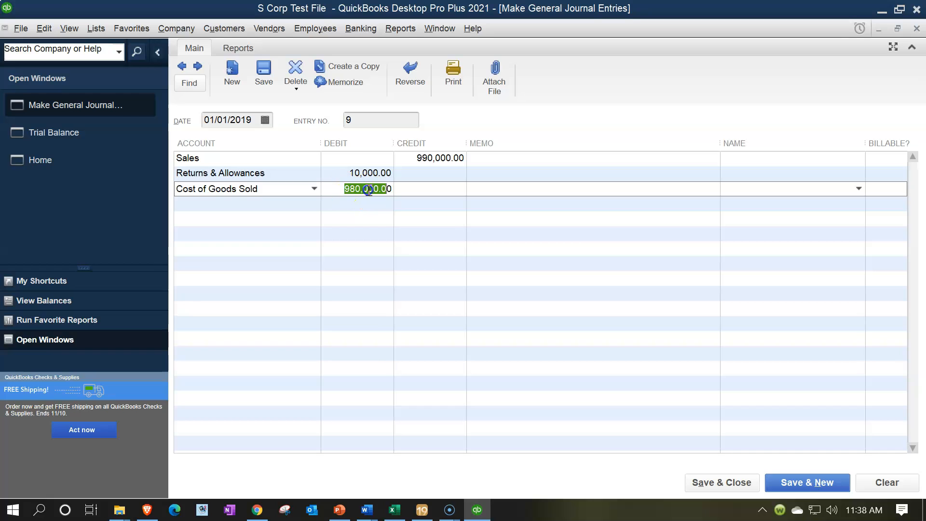
type("100,000")
key("Tab")
key("Tab")
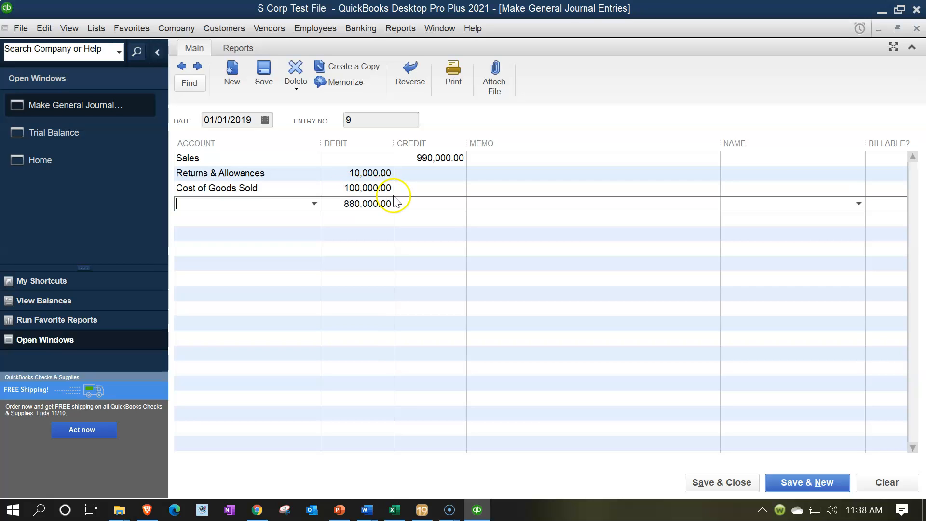
Step: Switch to the Excel worksheet and fill the Cost of Goods Sold row, F21:G21, with green
left_click(397, 512)
left_click_drag(167, 256, 215, 252)
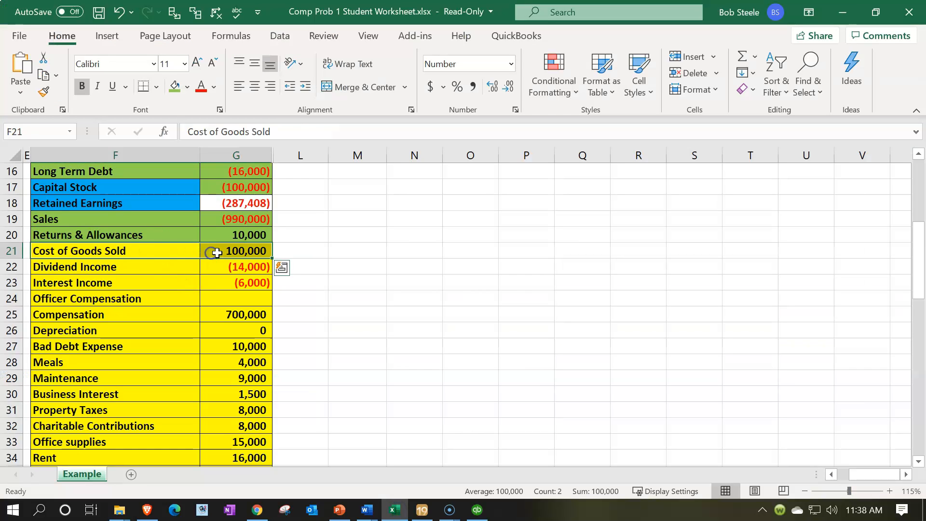
right_click(219, 250)
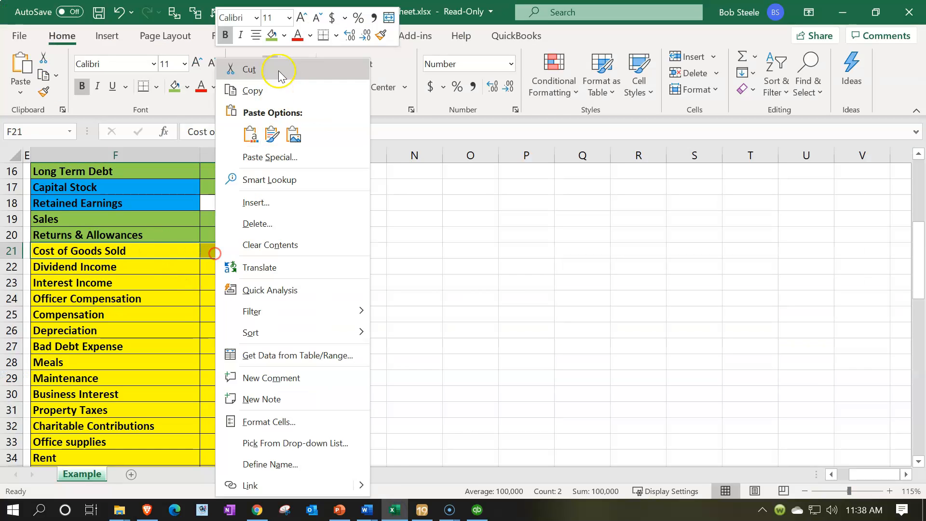
left_click(271, 36)
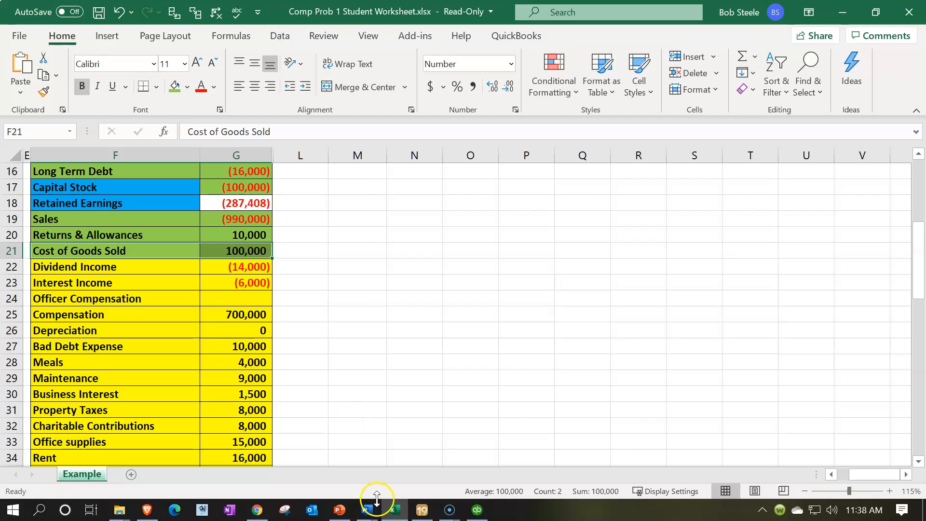
Step: Return to QuickBooks and credit Dividend Income 14,000 on the fourth journal line, checking the balance in the Excel worksheet
left_click(395, 510)
left_click(231, 206)
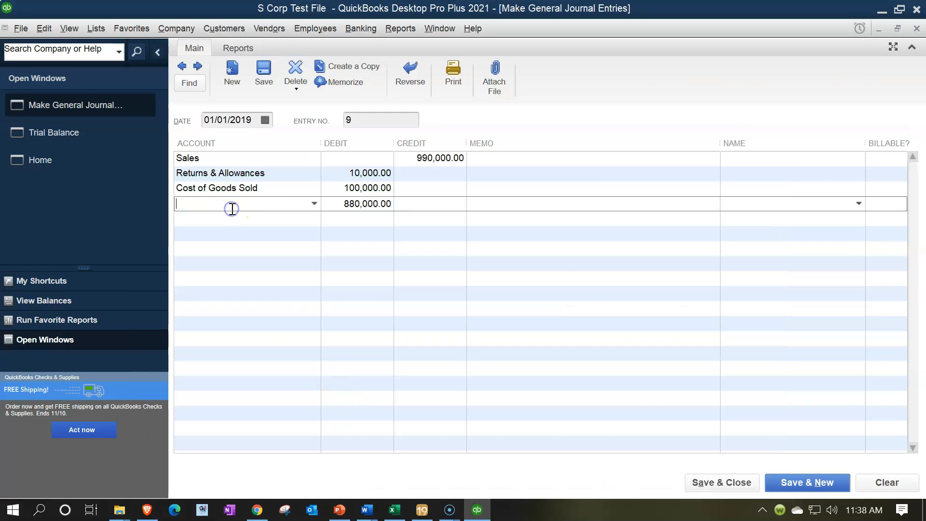
type("Dividend Income")
key("Tab")
left_click(394, 516)
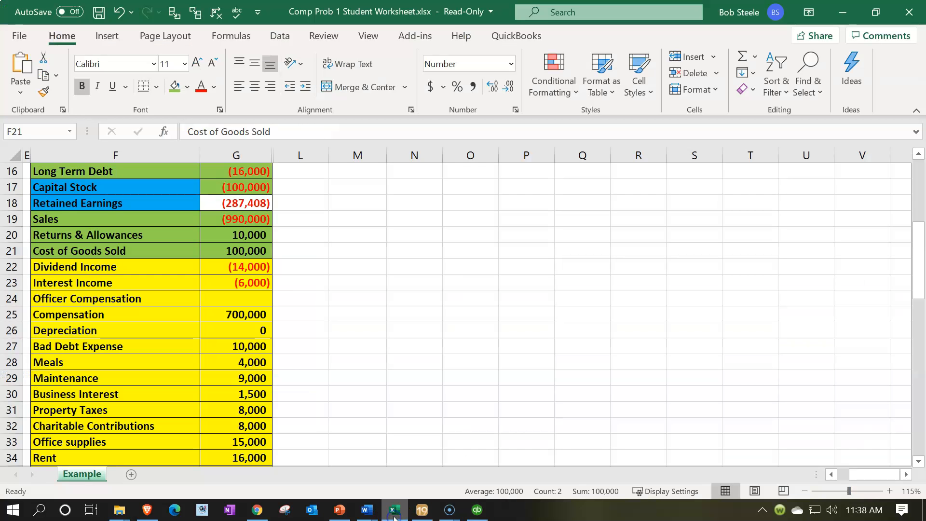
left_click(395, 516)
left_click(434, 203)
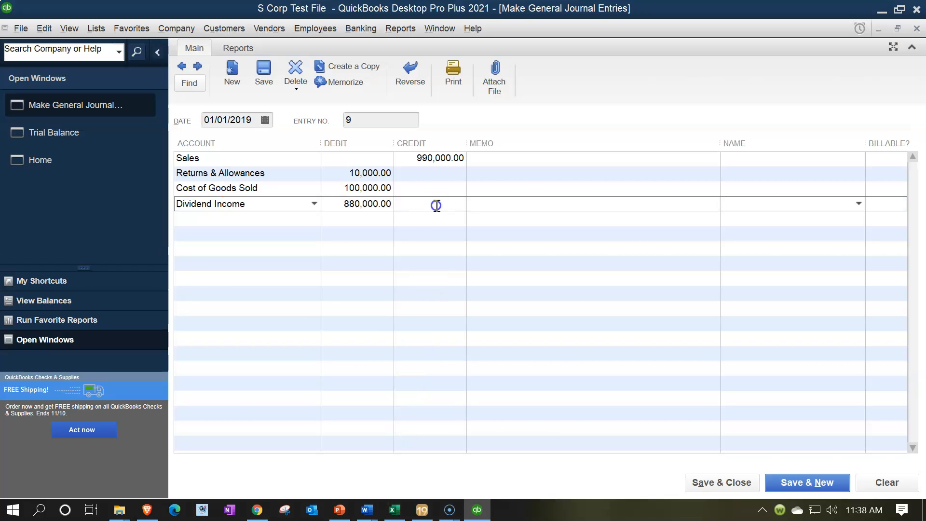
type("14")
type("00")
key("Tab")
key("Tab")
Step: Credit Interest Income 6,000 on the fifth journal line in QuickBooks, checking the balance in the Excel worksheet
key("Tab")
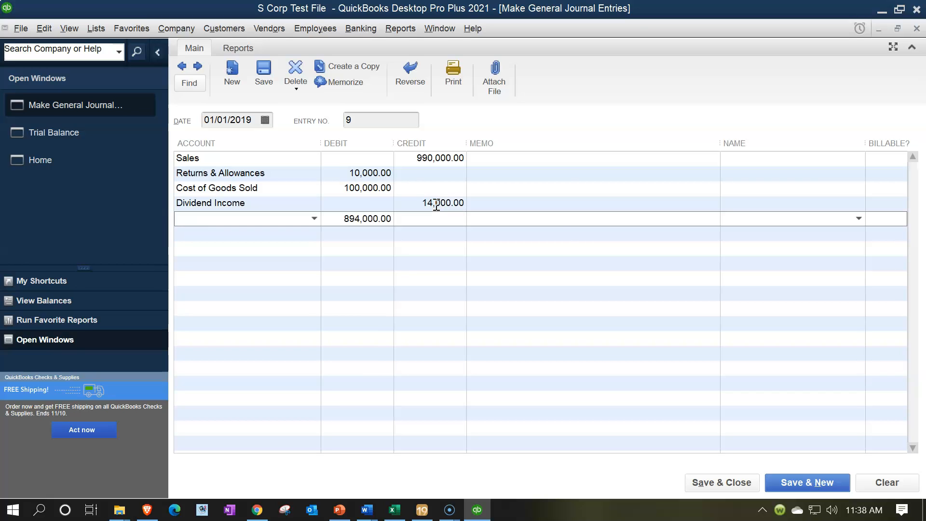
type("Int")
key("Tab")
key("Tab")
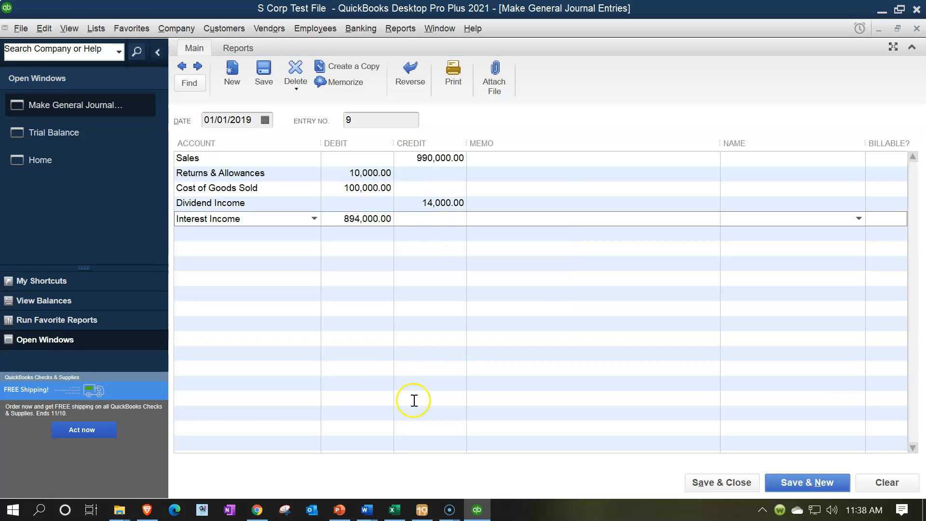
left_click(398, 514)
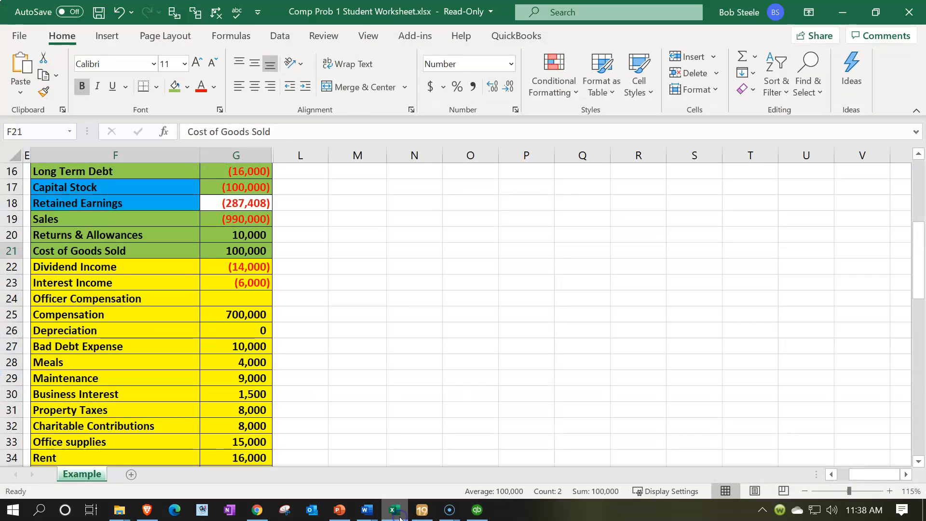
left_click(399, 515)
type("6000")
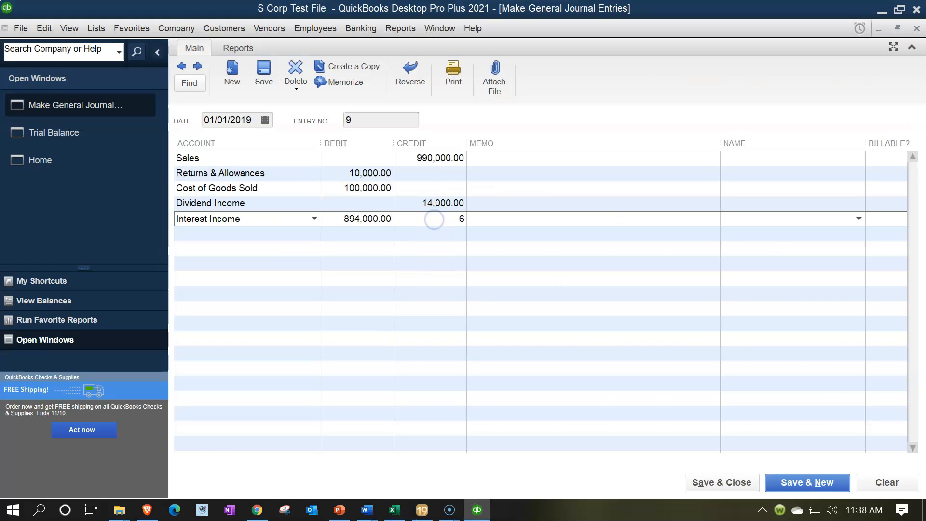
key("Tab")
key("Tab")
key("Tab")
key("Tab")
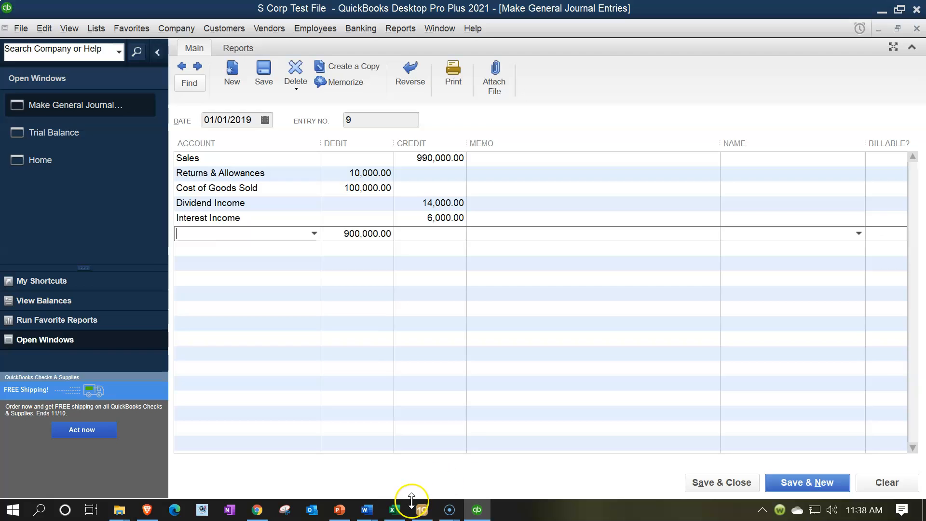
Step: Switch to the Excel worksheet and fill the Dividend Income, Interest Income and Officer Compensation rows, F22:G24, with green
left_click(395, 510)
left_click(183, 359)
left_click_drag(126, 269, 233, 277)
right_click(234, 276)
left_click(175, 259)
left_click_drag(176, 263, 233, 293)
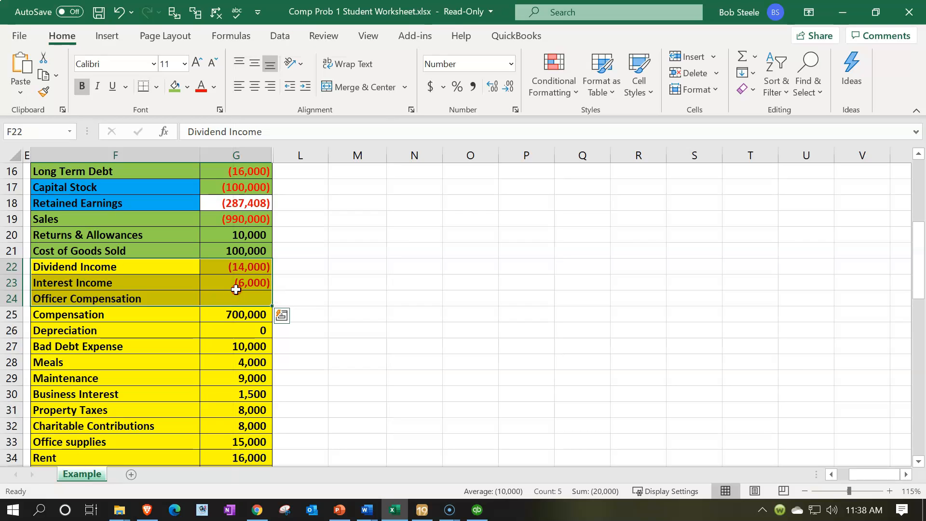
right_click(237, 286)
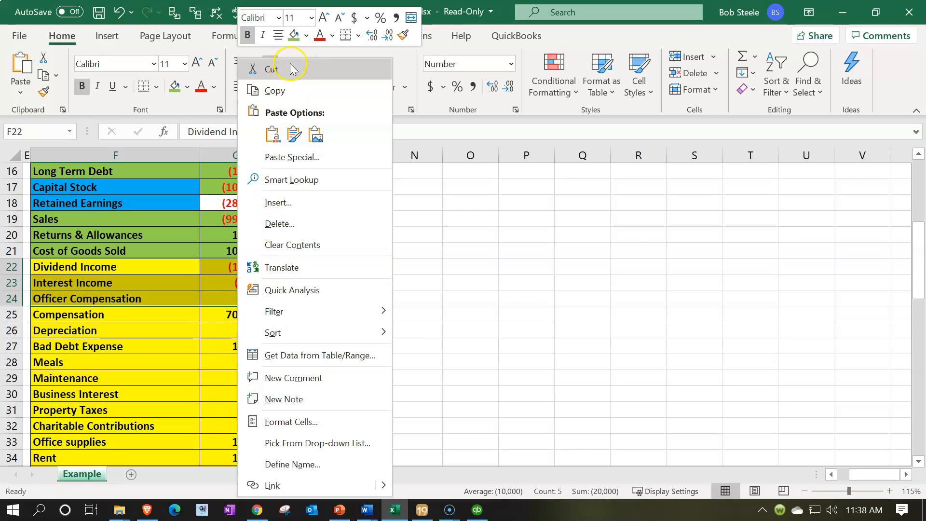
left_click(292, 35)
left_click(235, 242)
scroll(236, 241, "down", 2)
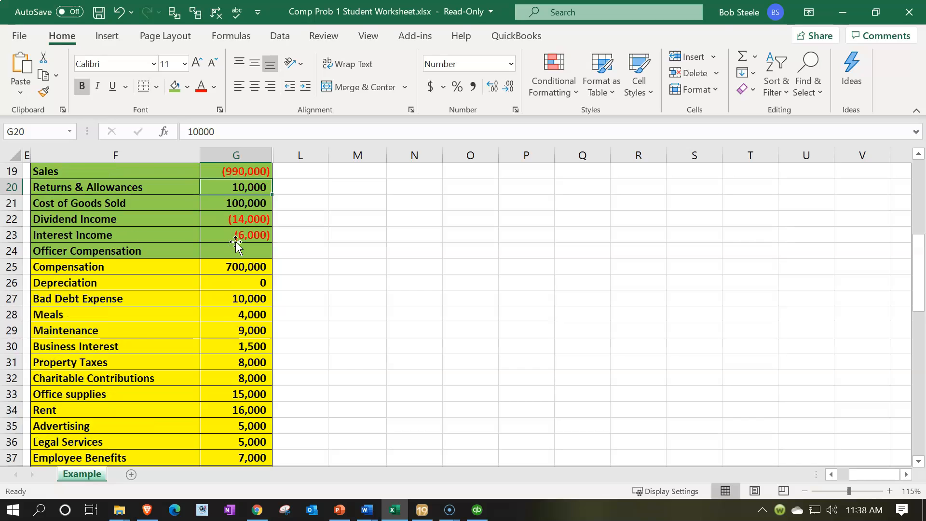
Step: Return to QuickBooks and debit Compensation 700,000 on the sixth journal line, checking the balance in the Excel worksheet
left_click(395, 510)
left_click(236, 233)
type("Compensation")
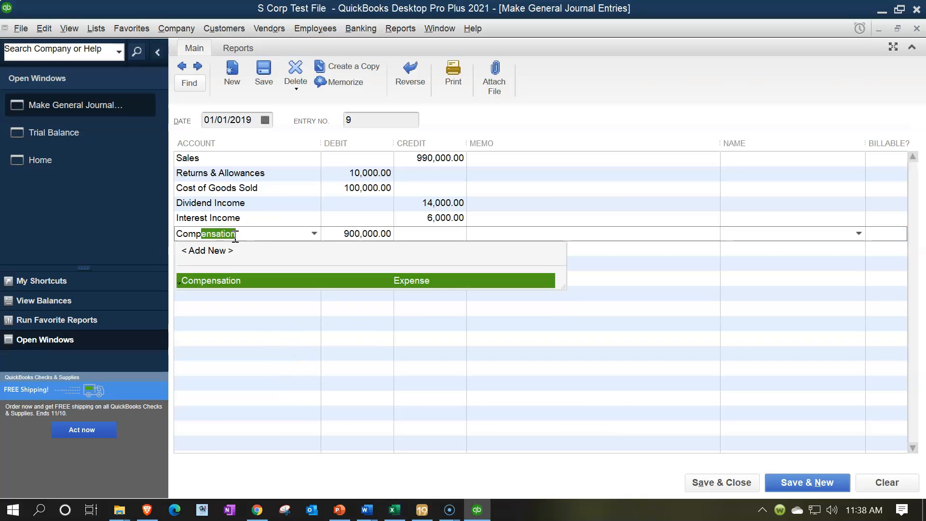
key("Tab")
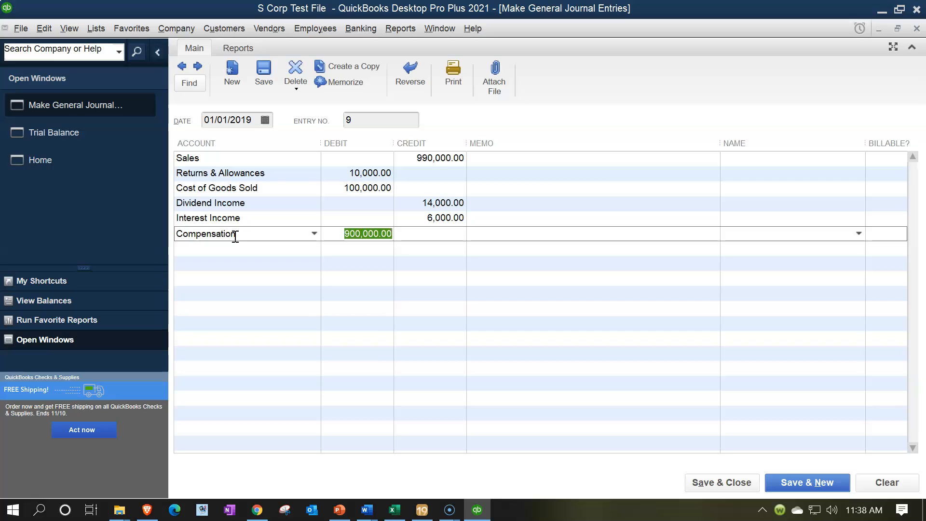
left_click(395, 510)
left_click(394, 510)
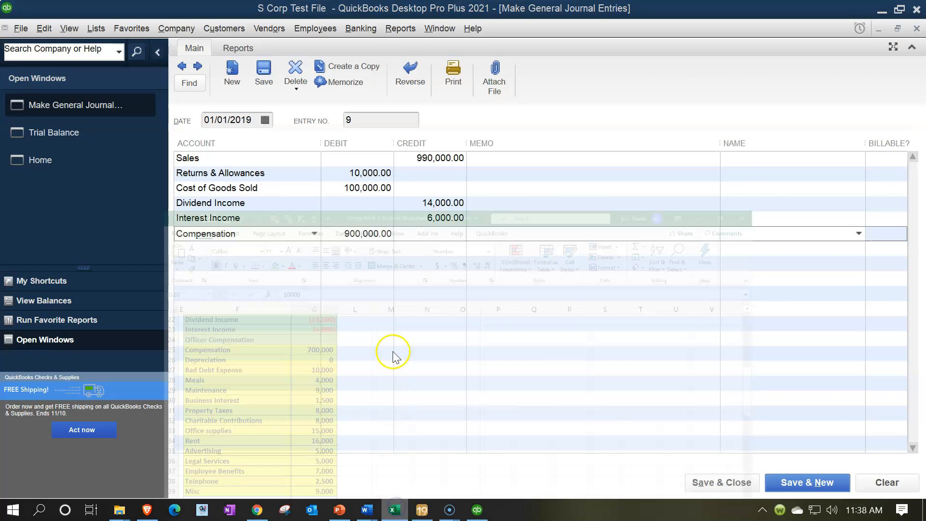
type("7")
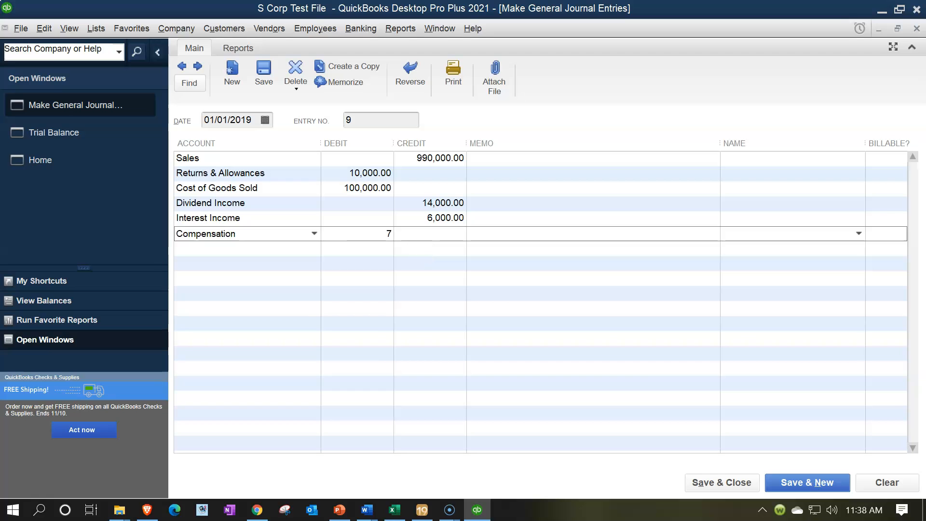
type("00,000")
left_click(423, 249)
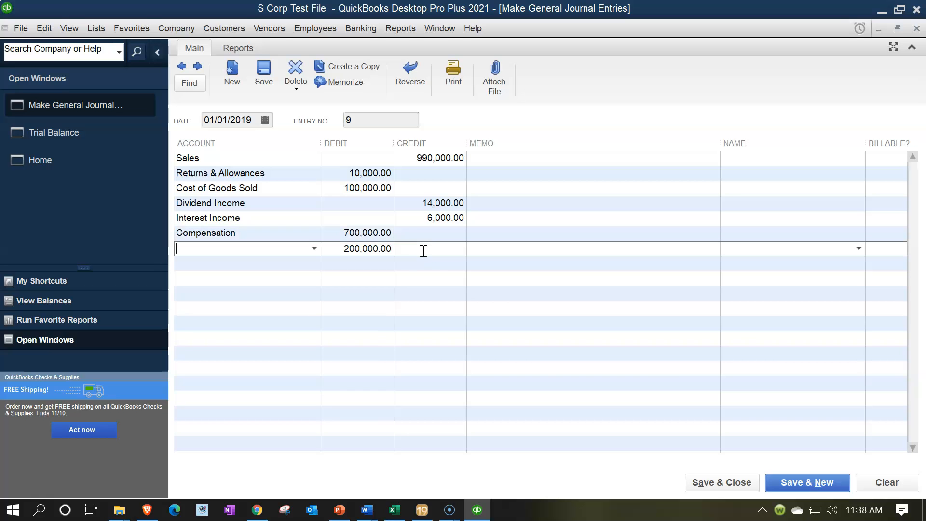
Step: Switch to the Excel worksheet and fill the Compensation and Depreciation rows, F25:G26, with green
left_click(395, 510)
left_click_drag(178, 224, 221, 241)
right_click(220, 240)
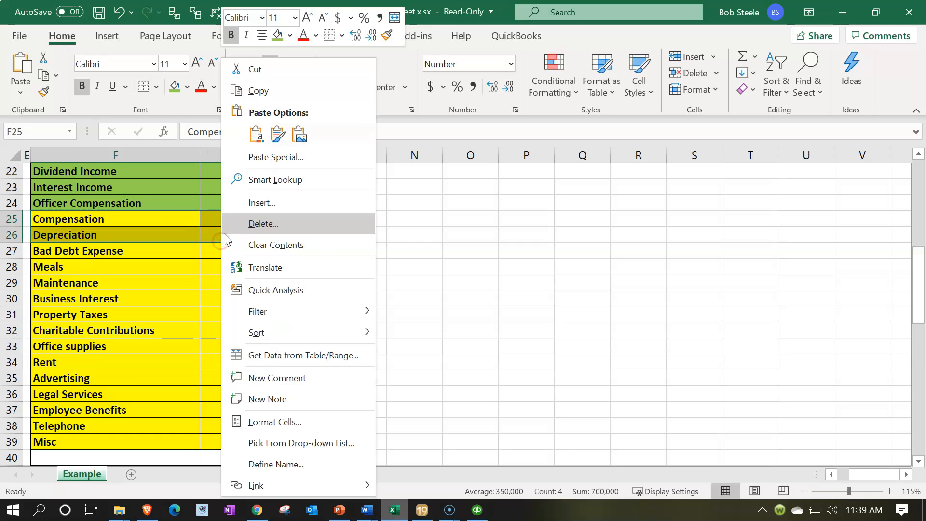
left_click(275, 35)
left_click(127, 254)
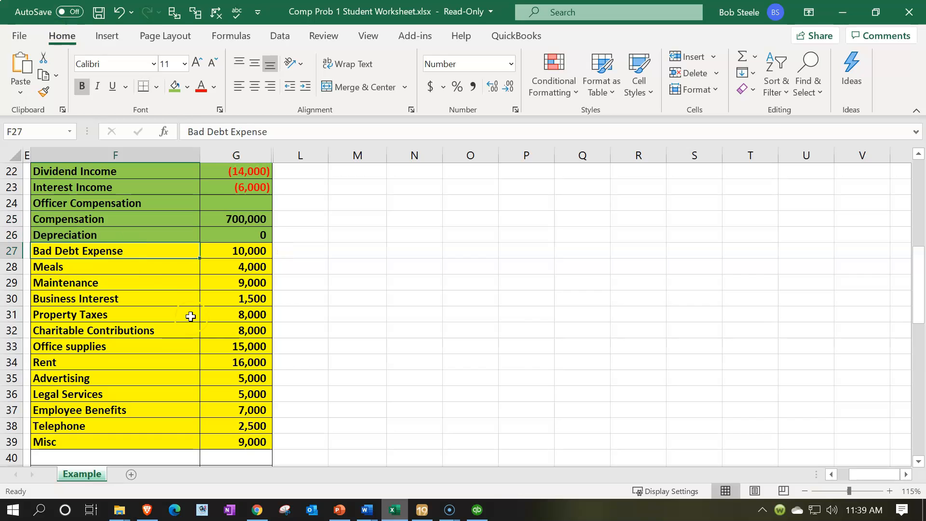
Step: Return to QuickBooks and enter the accounts Bad Debts and Meals on the seventh and eighth journal lines
left_click(394, 512)
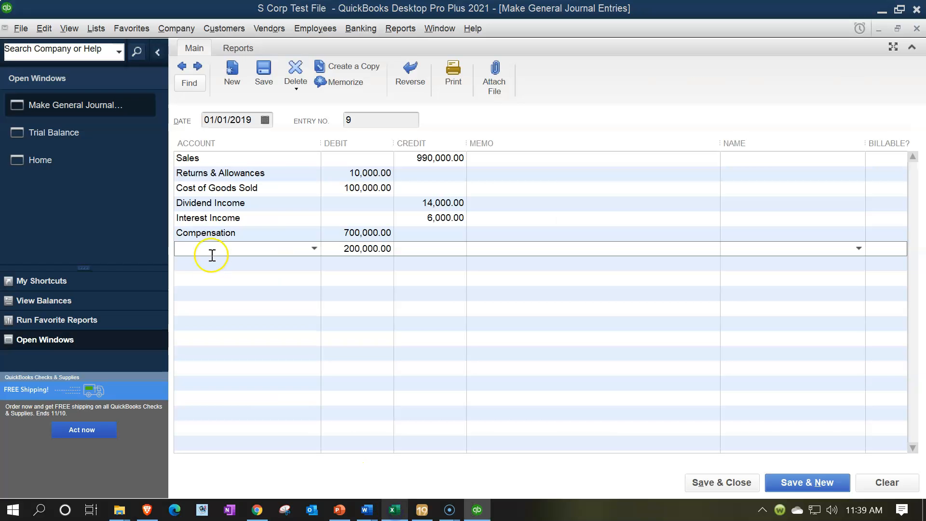
type("Bad Debts")
key("Tab")
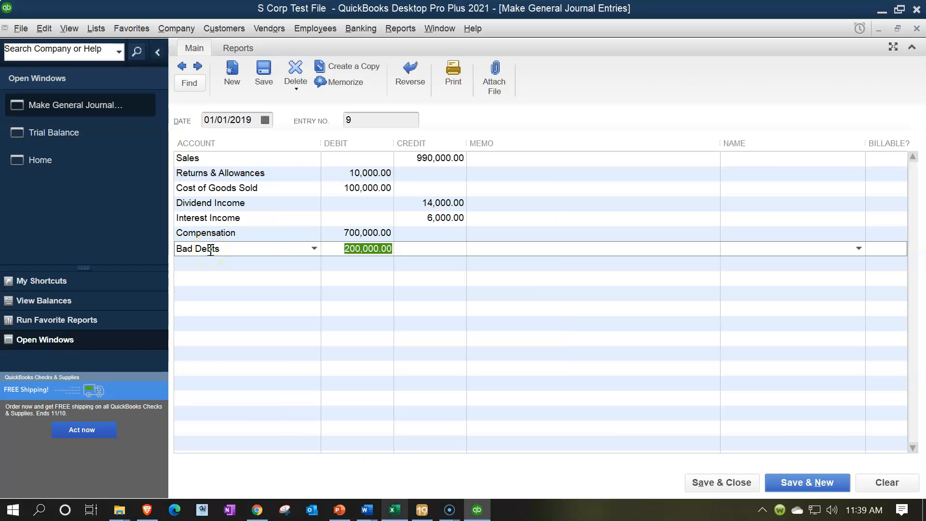
key("Down")
type("Mea")
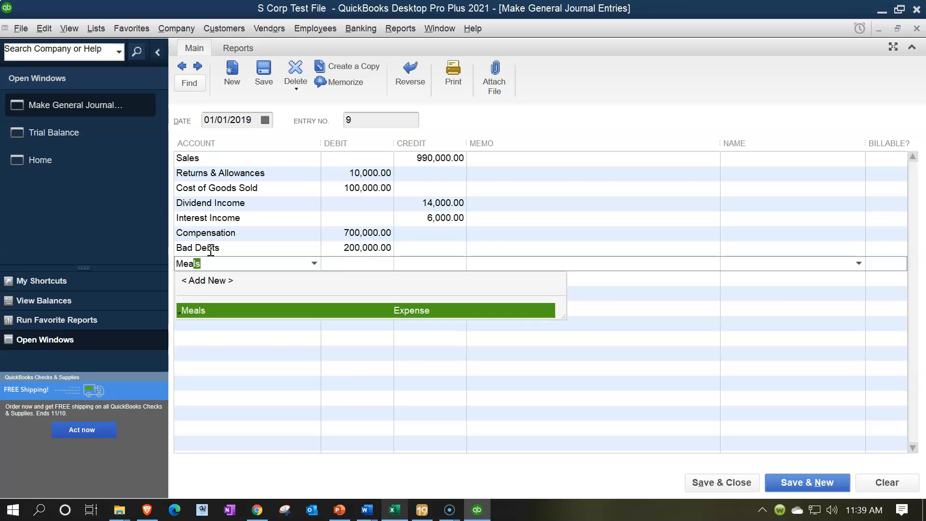
key("Tab")
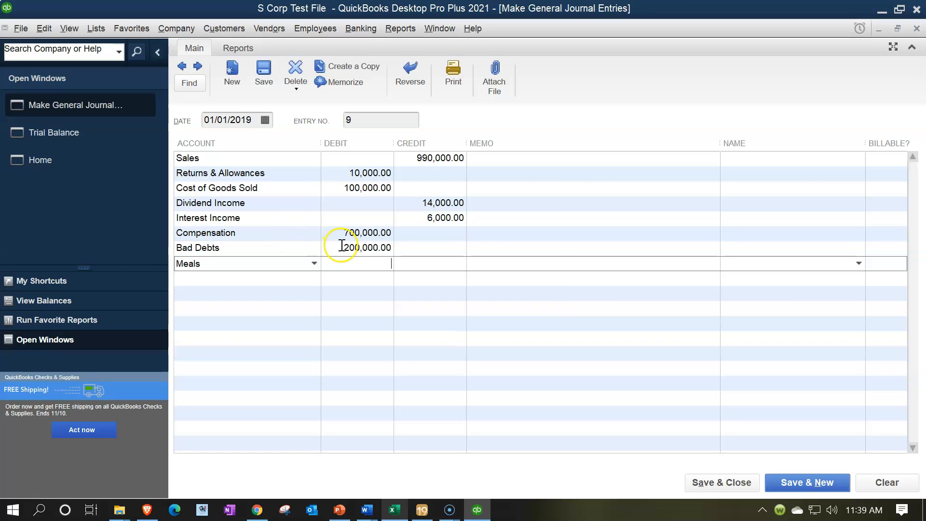
Step: Debit Bad Debts 10,000 and Meals 4,000 in the journal entry, checking the balances in the Excel worksheet
left_click_drag(340, 247, 412, 245)
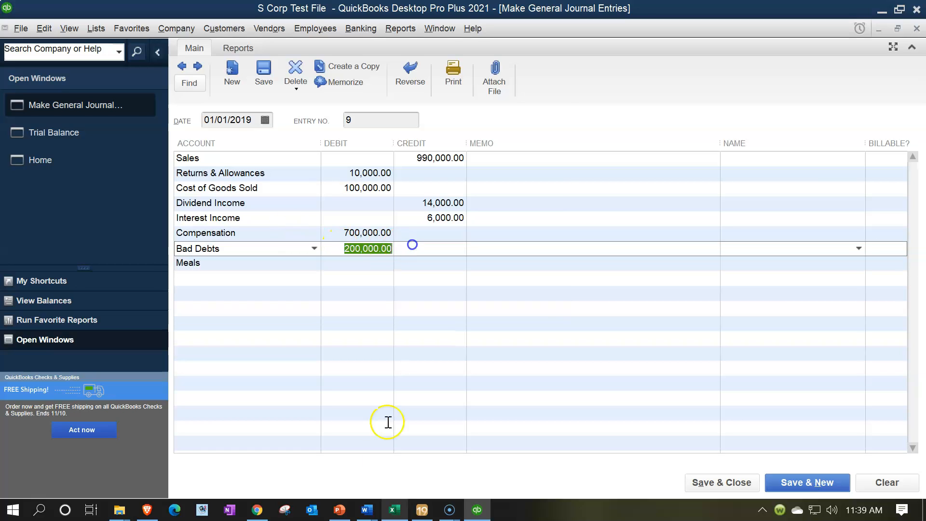
left_click(395, 514)
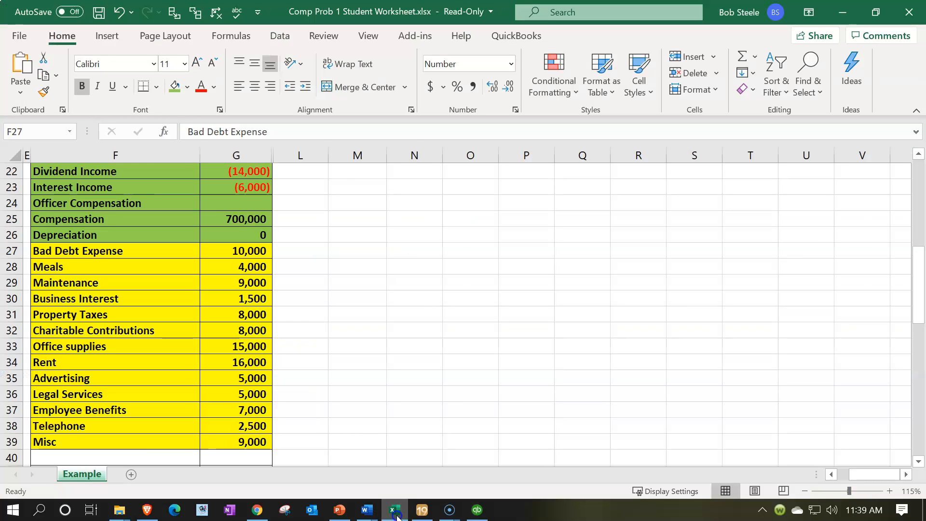
left_click(395, 513)
left_click_drag(343, 250, 443, 251)
type("10")
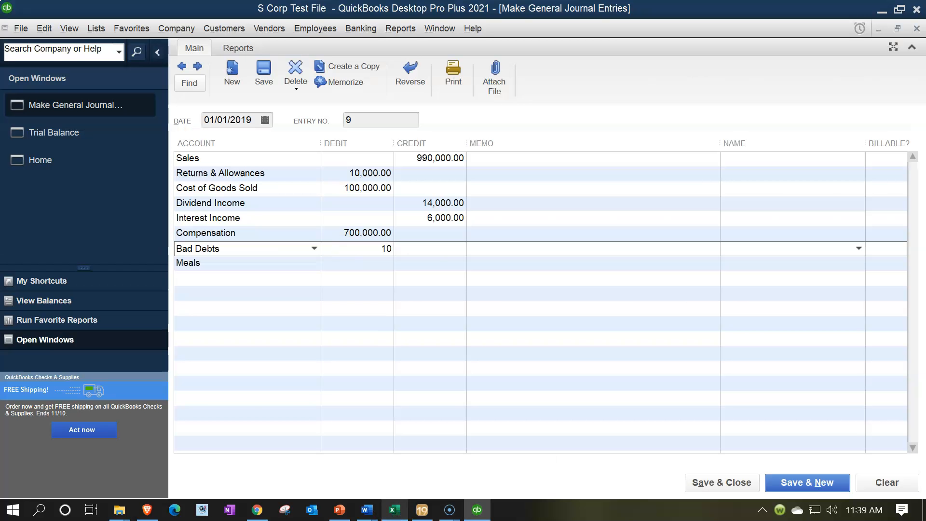
key("Tab")
key("Tab")
key("Tab")
key("Tab")
key("Tab")
type("4,000")
key("Tab")
key("Tab")
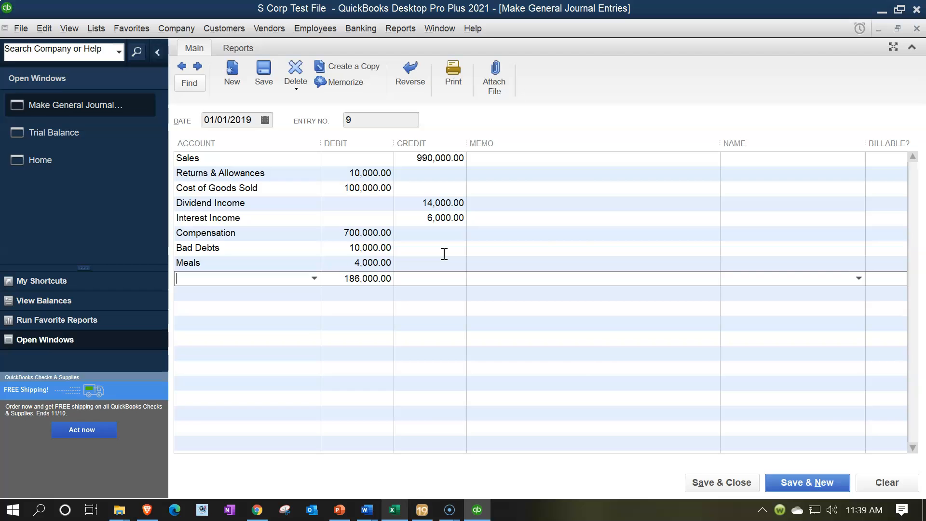
Step: Switch to the Excel worksheet and fill the Bad Debt Expense and Meals rows, F27:G28, with green
left_click(395, 510)
left_click(148, 306)
left_click_drag(99, 256, 220, 266)
right_click(220, 265)
left_click(278, 34)
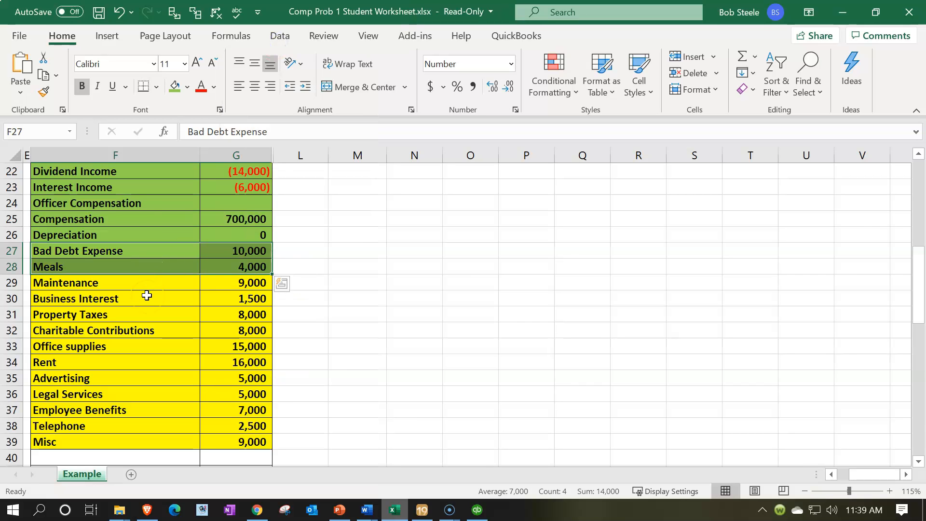
Step: Return to QuickBooks and enter the accounts Maintenance and Business Interest on the ninth and tenth journal lines
left_click(395, 509)
left_click(233, 278)
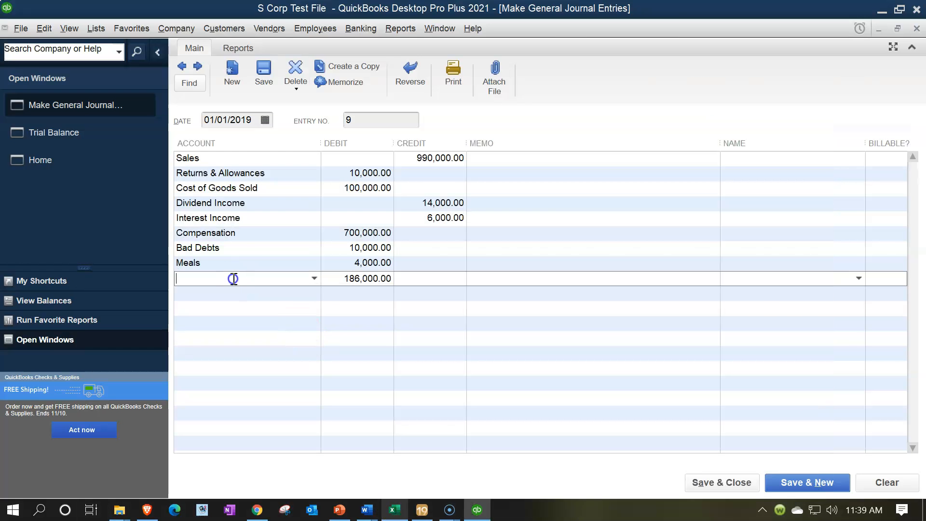
type("Maintenance")
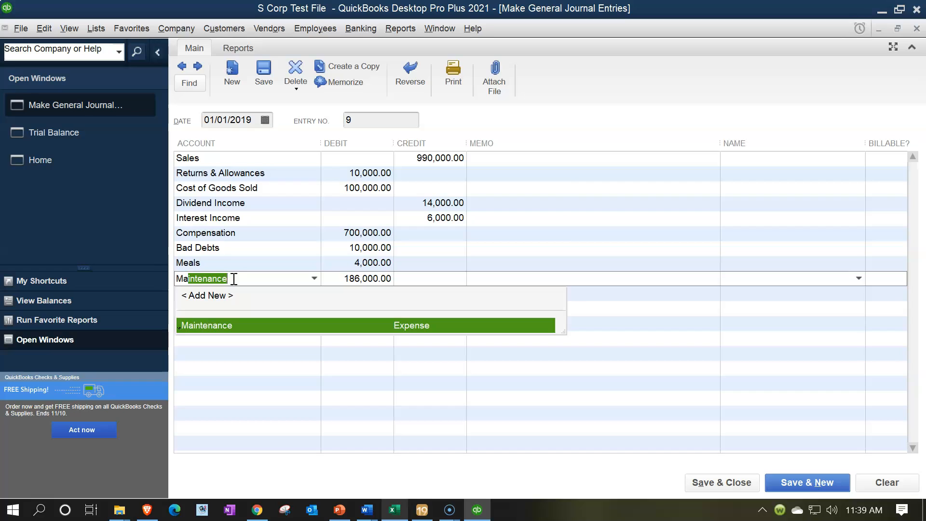
key("Tab")
key("Tab")
type("Bus")
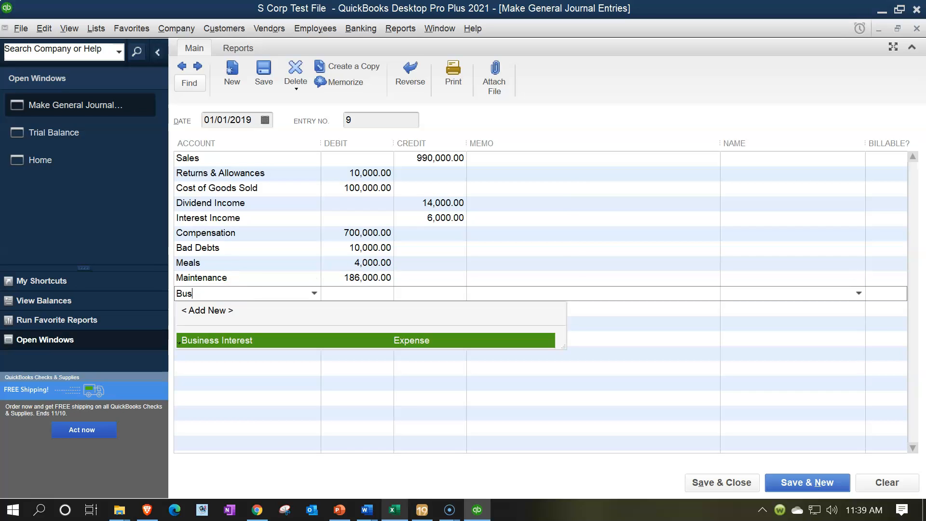
key("Tab")
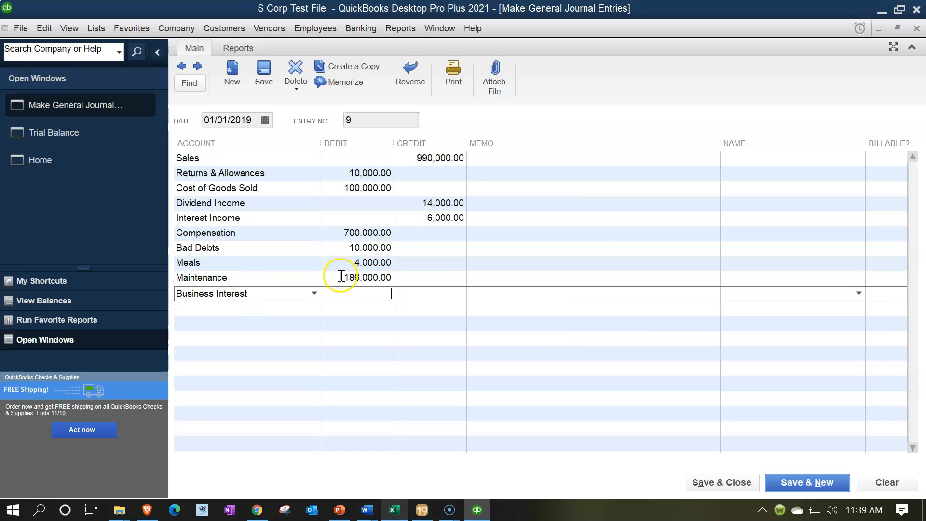
Step: Debit Maintenance 9,000 and Business Interest 1,500 in the journal entry, checking the balances in the Excel worksheet
left_click_drag(341, 276, 421, 274)
left_click(395, 510)
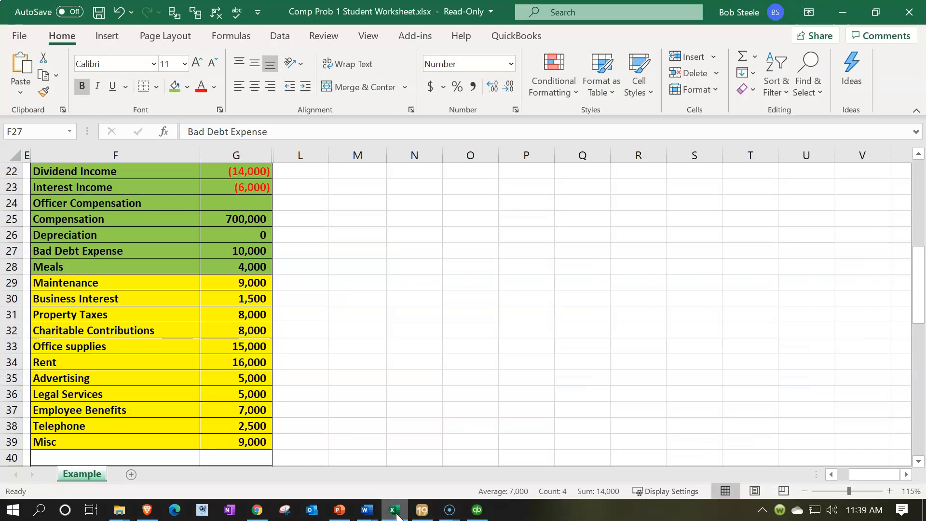
left_click(395, 511)
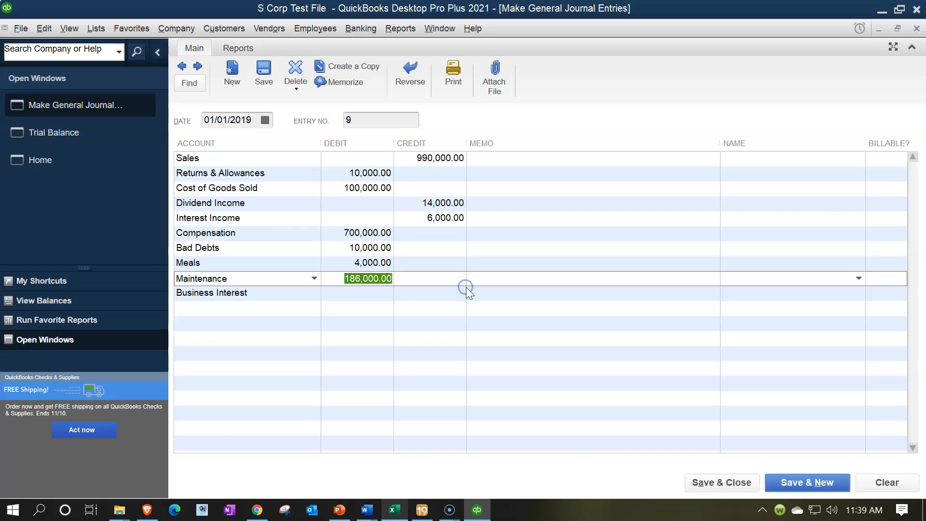
type("900")
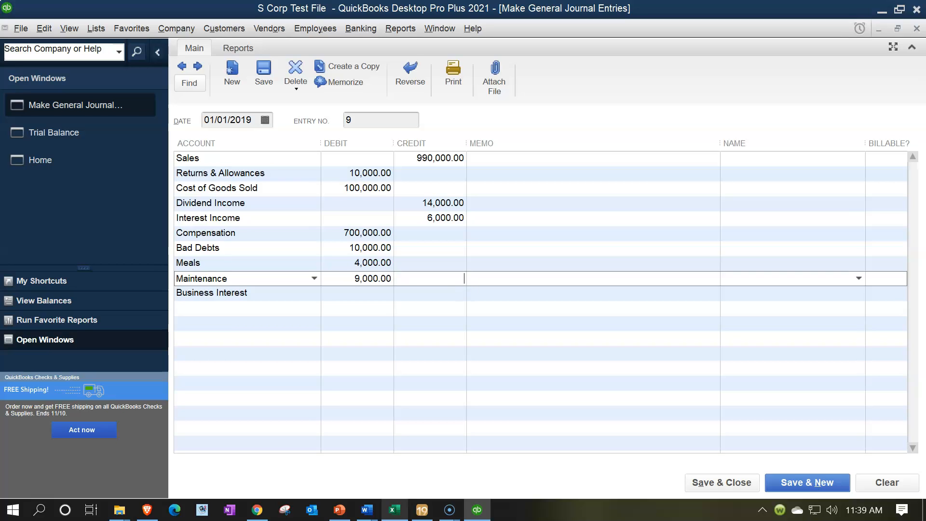
key("Tab")
key("Tab")
key("Tab")
key("Tab")
type("15")
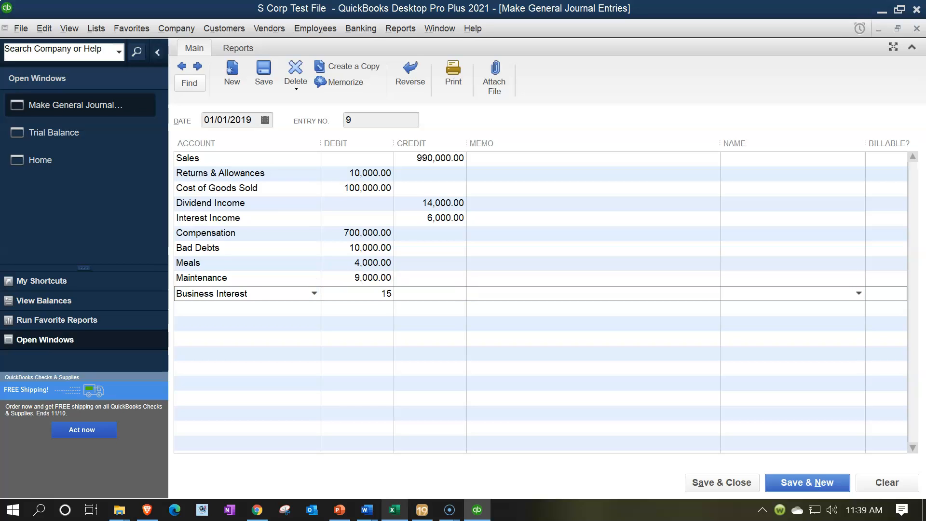
key("Tab")
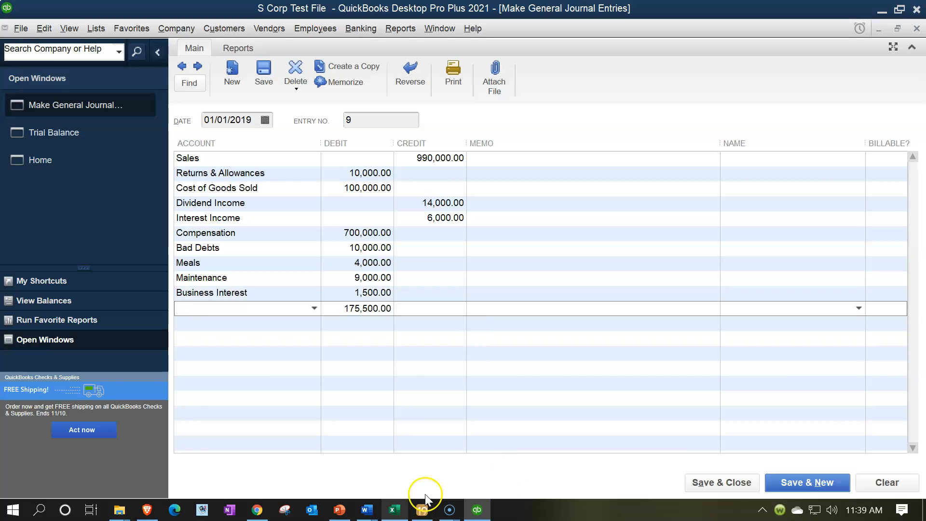
Step: Switch to the Excel worksheet and fill the Maintenance and Business Interest rows, F29:G30, with green
left_click(394, 510)
left_click_drag(239, 343, 240, 331)
left_click_drag(115, 283, 223, 293)
right_click(223, 293)
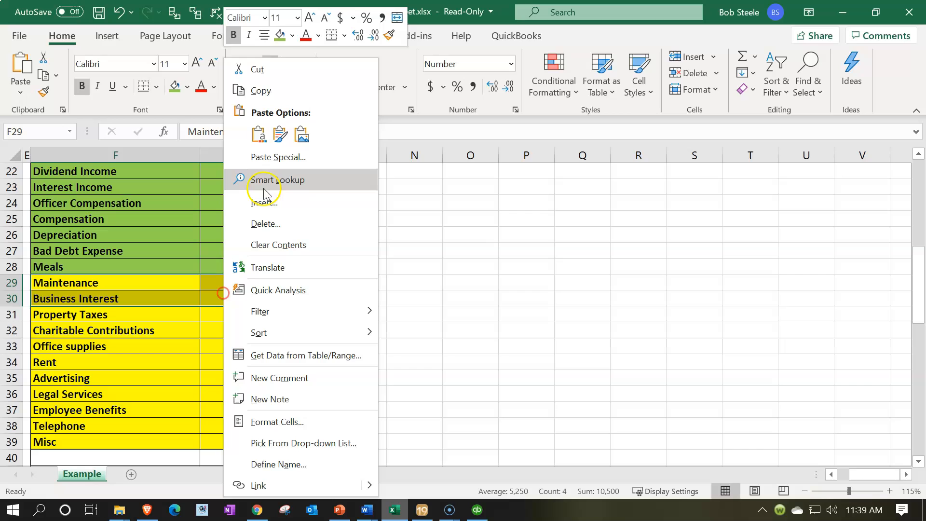
left_click(277, 36)
left_click(129, 311)
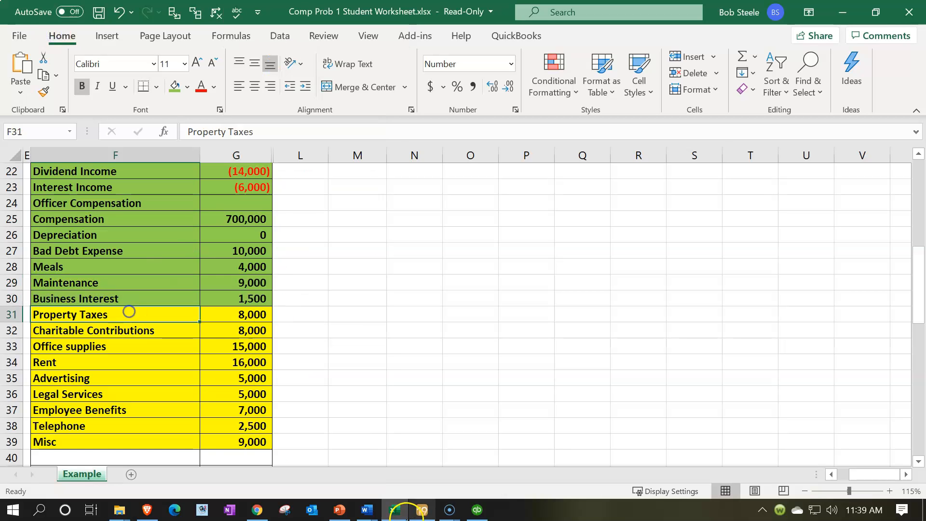
Step: Return to QuickBooks and enter the accounts Property Taxes and Charitable Contributions on the eleventh and twelfth journal lines
left_click(393, 510)
left_click(252, 313)
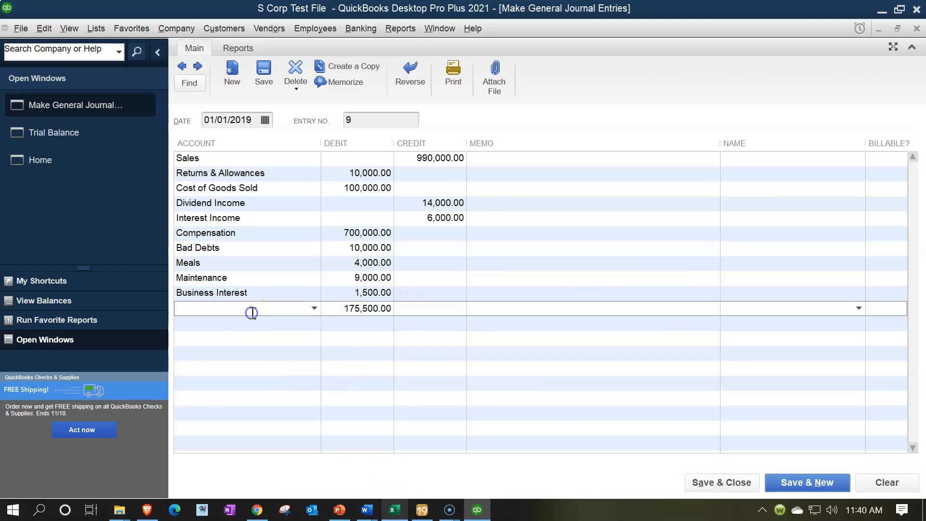
type("Pr")
key("BackSpace")
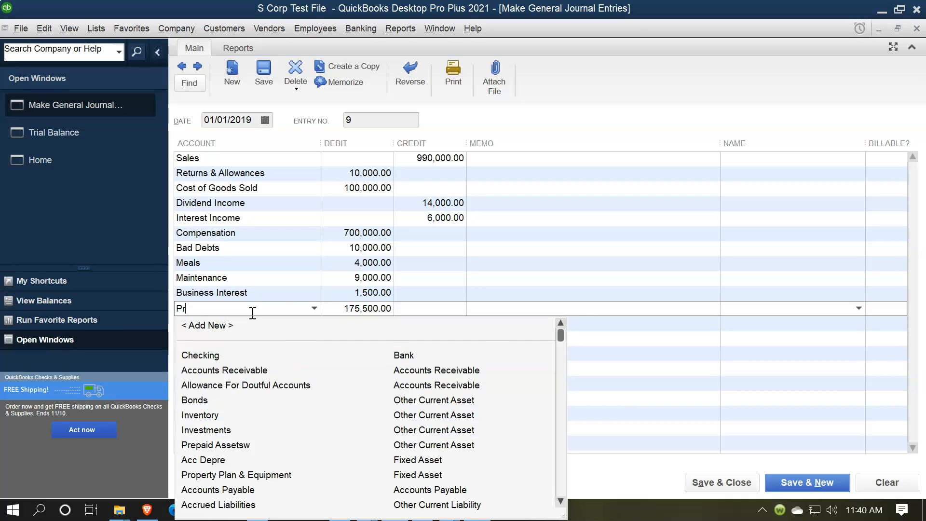
type("operty")
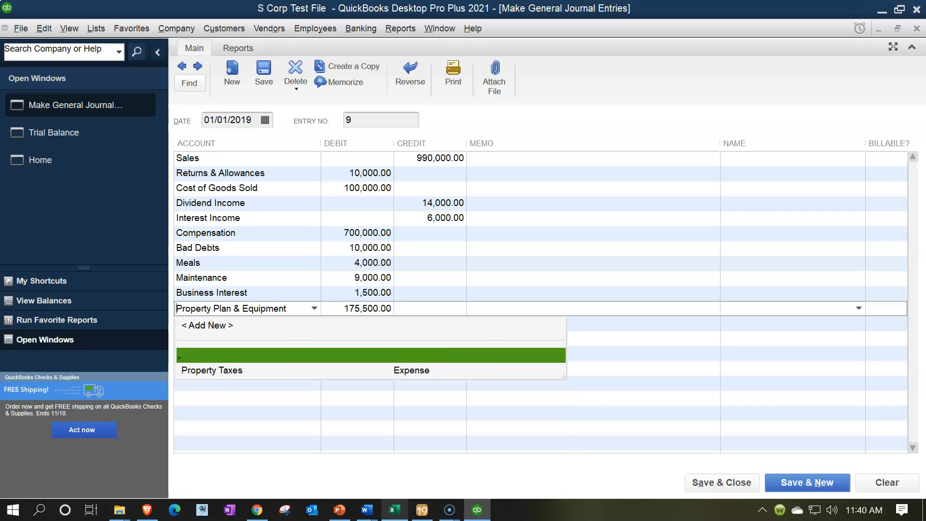
type(" Taxes")
key("Tab")
key("Tab")
key("Tab")
key("Tab")
key("Tab")
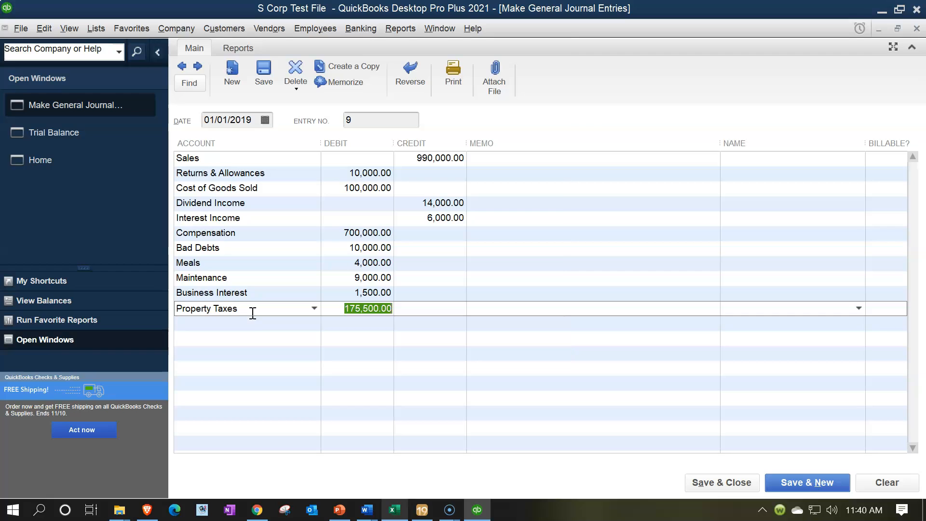
type("Charitable Contributions")
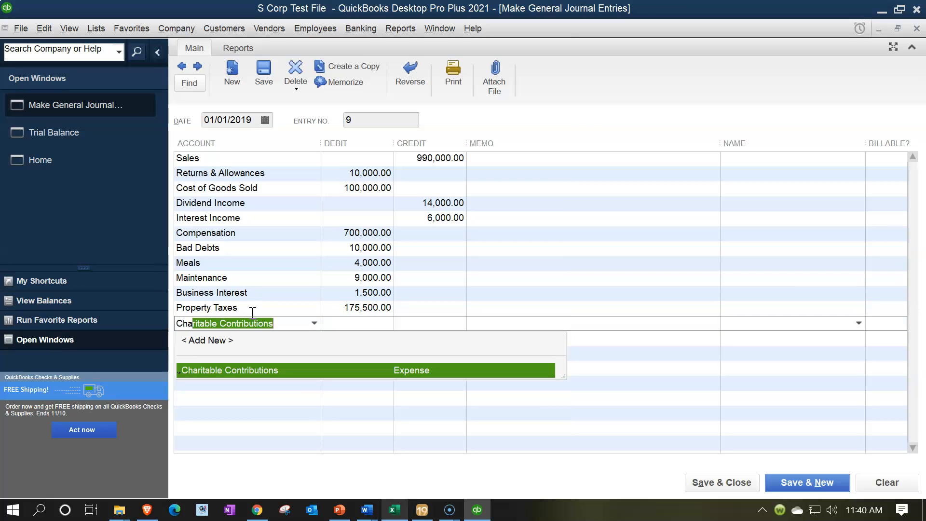
key("Tab")
Step: Debit Property Taxes 8,000 and Charitable Contributions 8,000 in the journal entry, checking the balances in the Excel worksheet
left_click(343, 309)
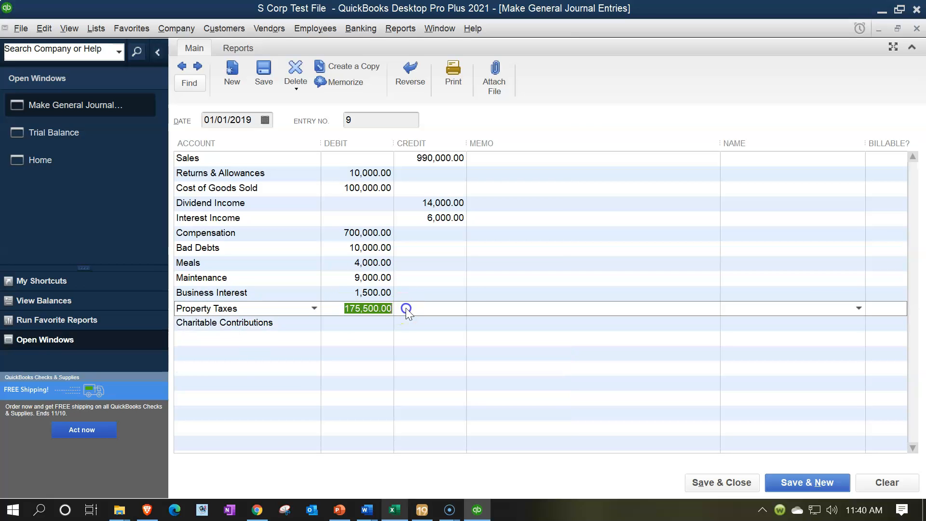
left_click(395, 510)
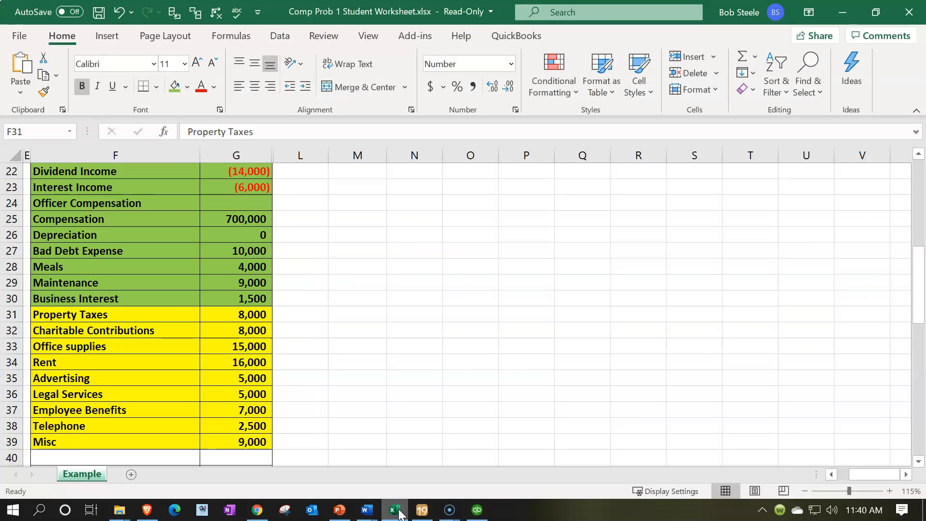
left_click(400, 509)
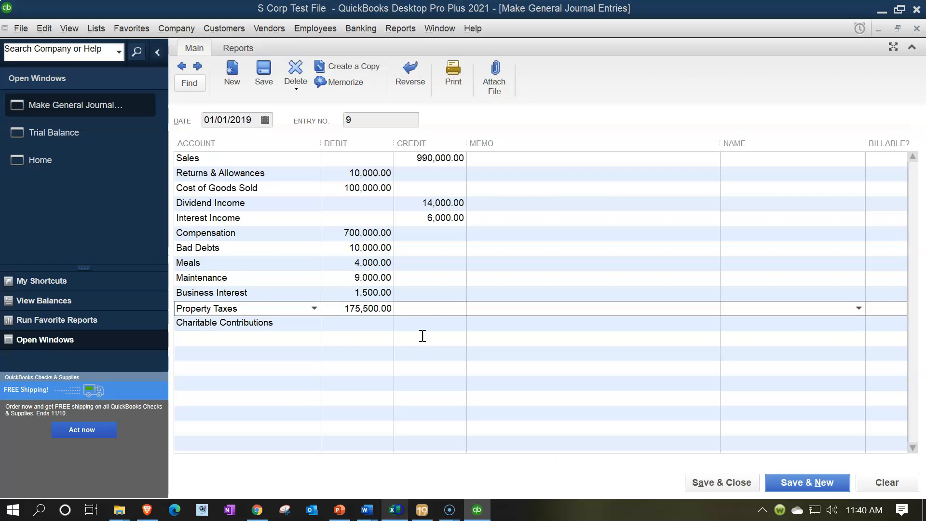
left_click_drag(347, 309, 539, 323)
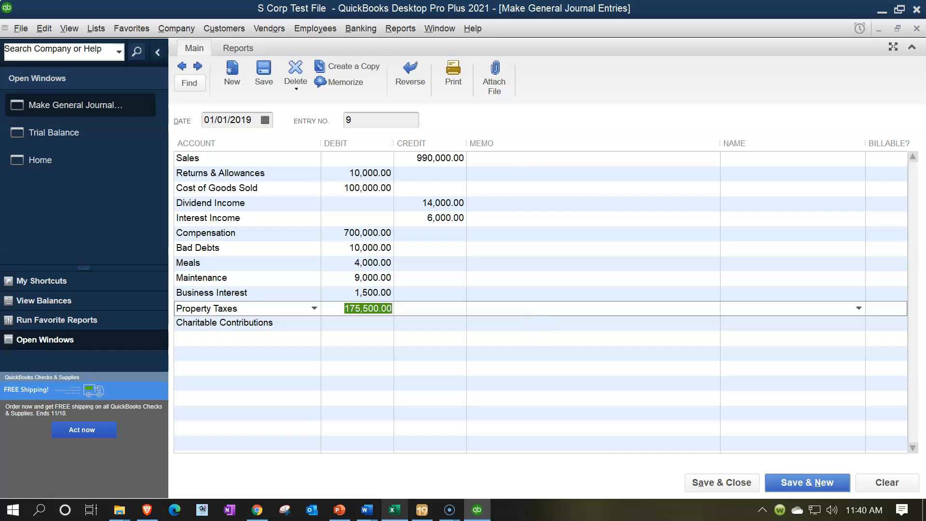
type("8000")
key("Down")
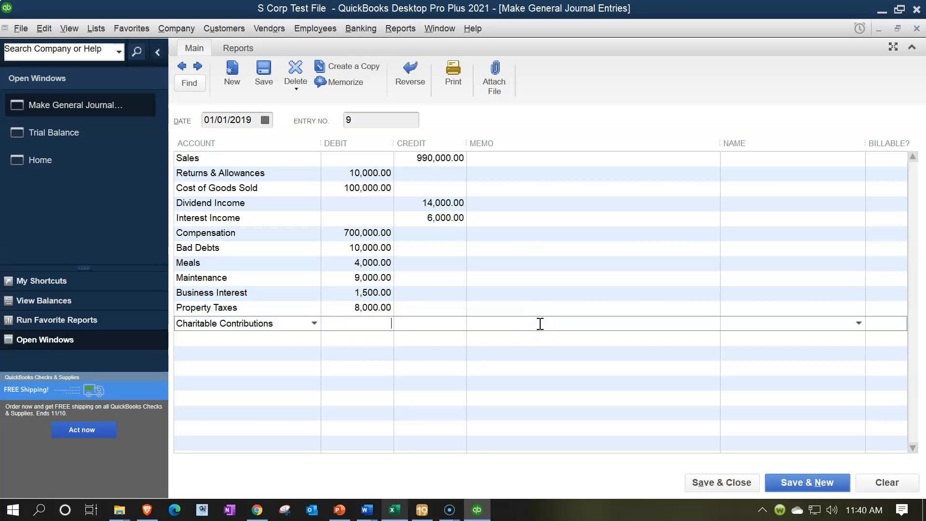
type("80,000")
key("Tab")
key("BackSpace")
key("Tab")
Step: Switch to the Excel worksheet and fill the Property Taxes and Charitable Contributions rows, F31:G32, with green
left_click(394, 510)
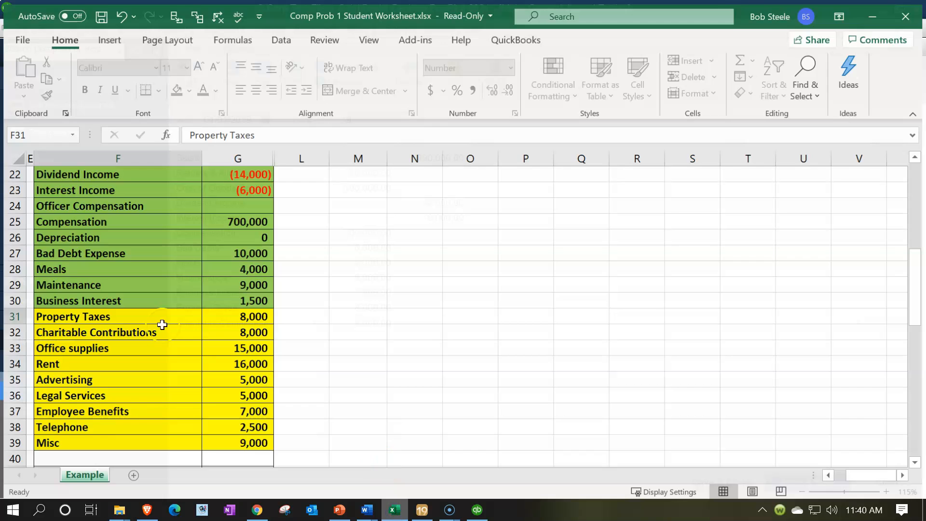
left_click_drag(154, 316, 232, 328)
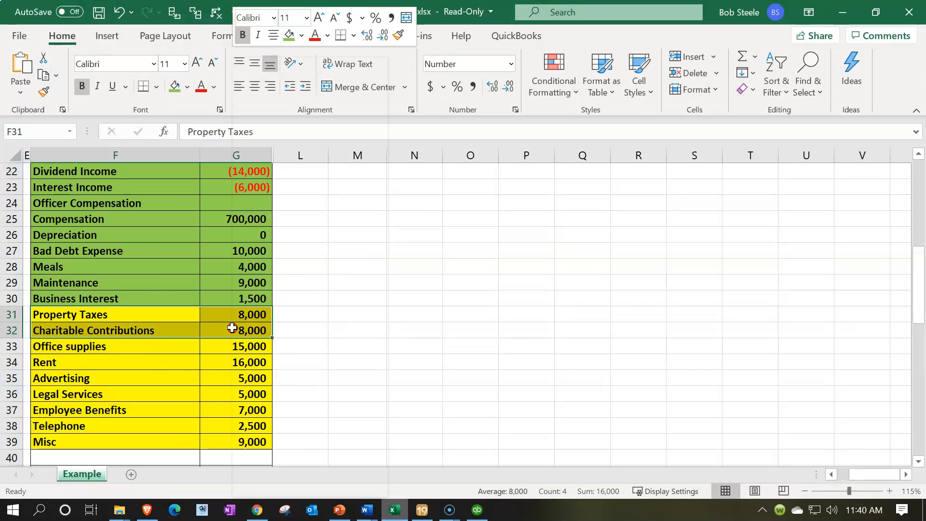
left_click(288, 37)
left_click(147, 355)
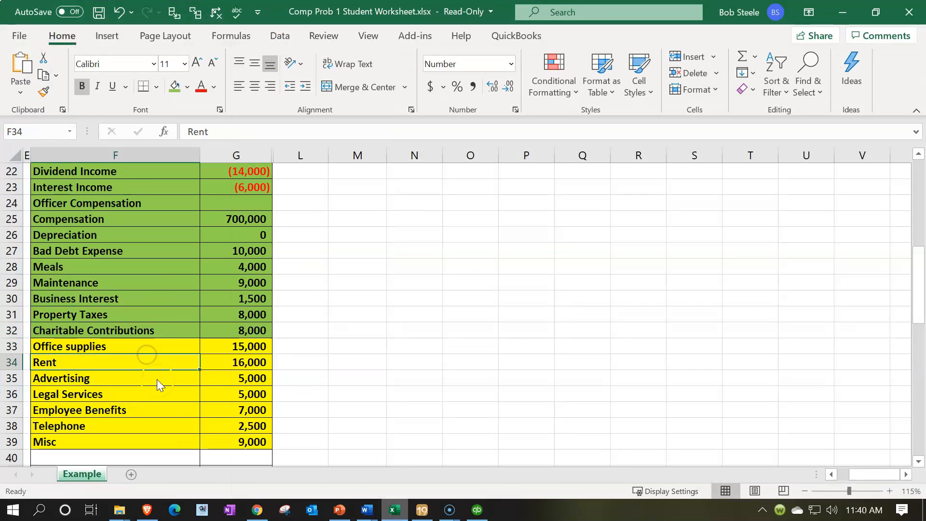
Step: Return to QuickBooks and enter the accounts Office Supplies and Rent on the thirteenth and fourteenth journal lines
left_click(477, 510)
left_click(296, 337)
type("Office Supplies")
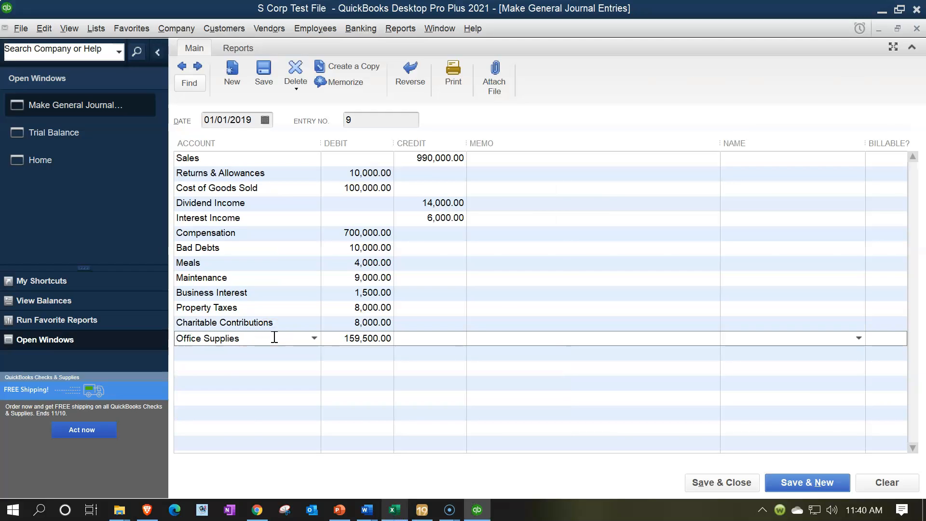
key("Tab")
type("retn")
key("Tab")
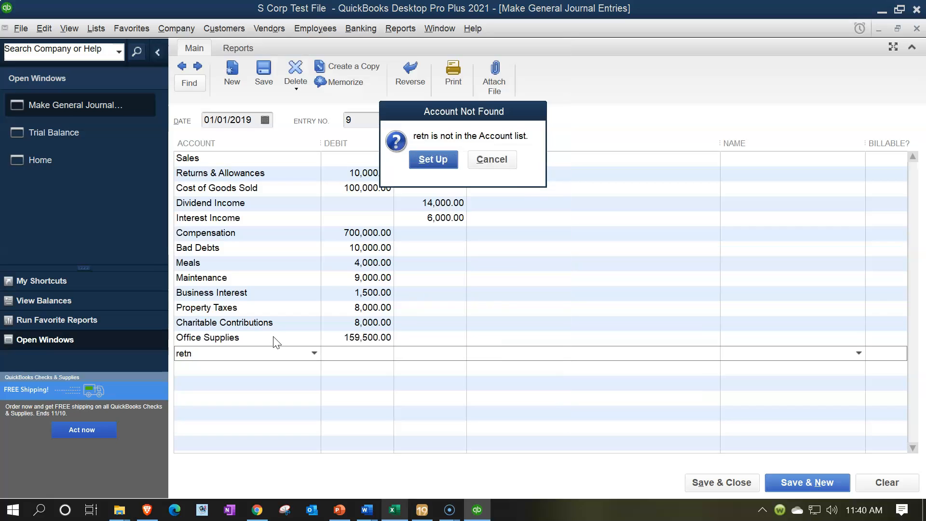
left_click(482, 155)
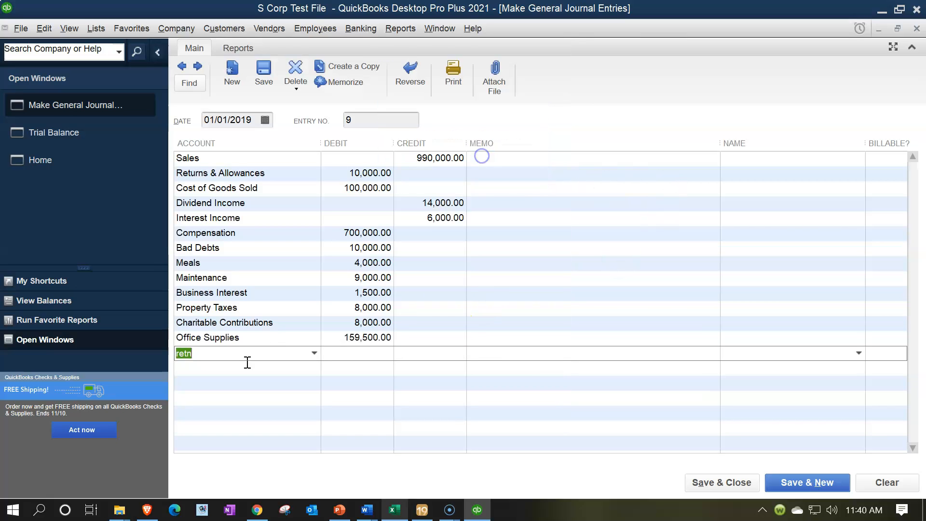
key("Tab")
Step: Debit Office Supplies 15,000 and Rent 16,000 in the journal entry, checking the balances in the Excel worksheet
left_click(391, 336)
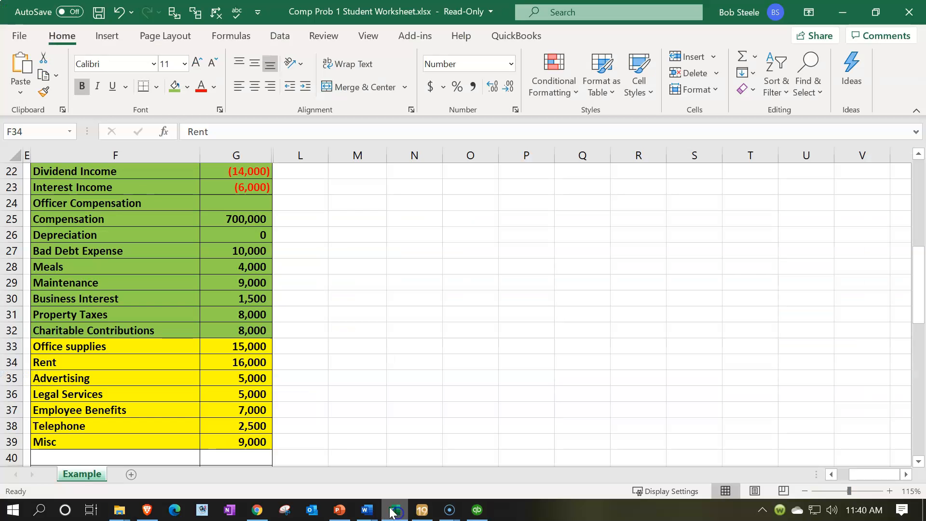
left_click(396, 510)
left_click(406, 506)
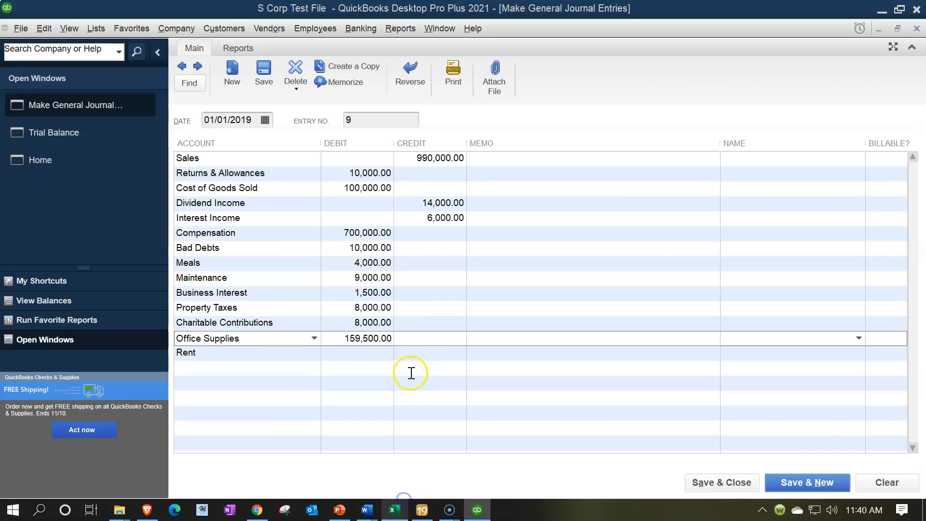
left_click_drag(331, 338, 440, 339)
type("1")
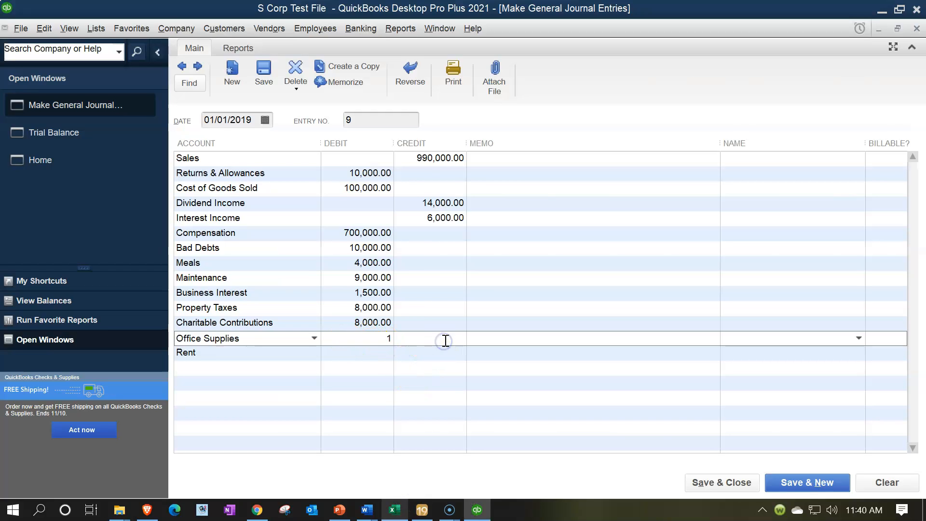
type("5,000")
left_click(446, 341)
key("Tab")
key("Tab")
key("Tab")
Step: Switch to the Excel worksheet and fill the Office supplies and Rent rows, F33:G34, with green
left_click(394, 510)
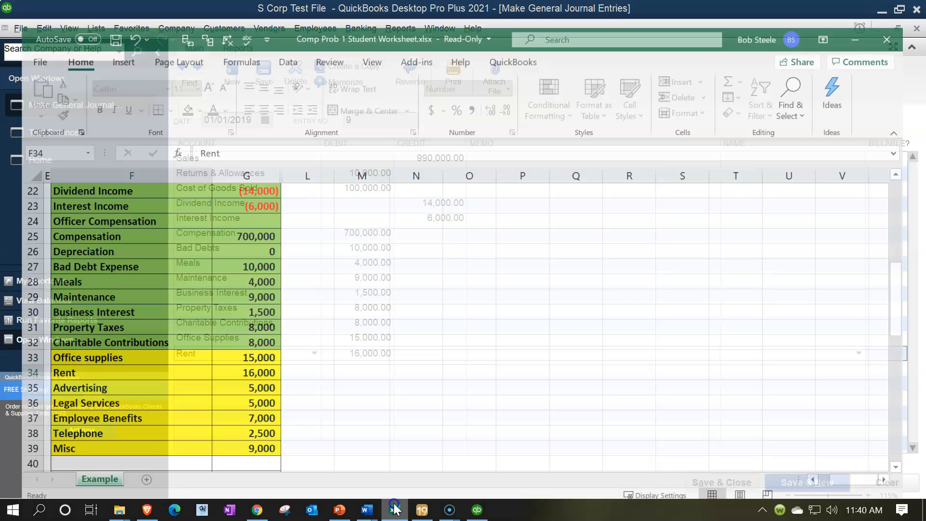
left_click_drag(160, 347, 207, 360)
right_click(220, 359)
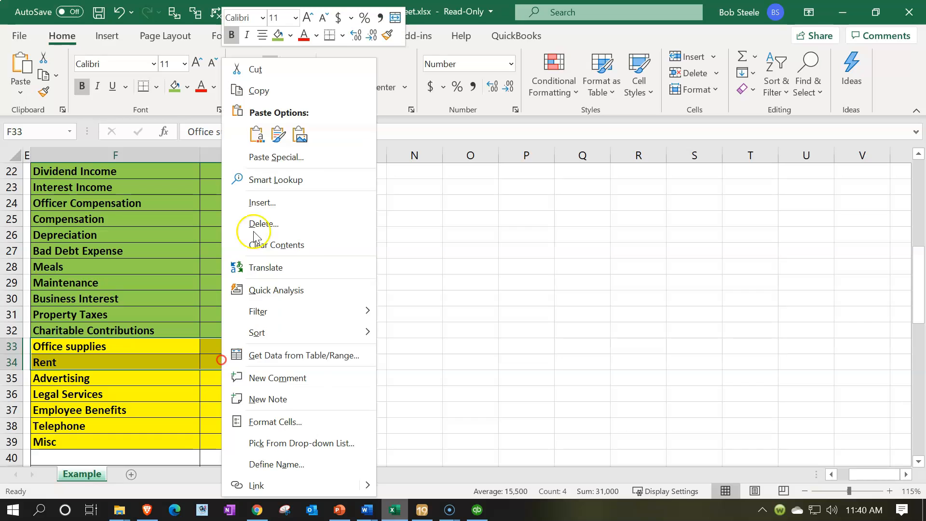
left_click(278, 35)
left_click(132, 380)
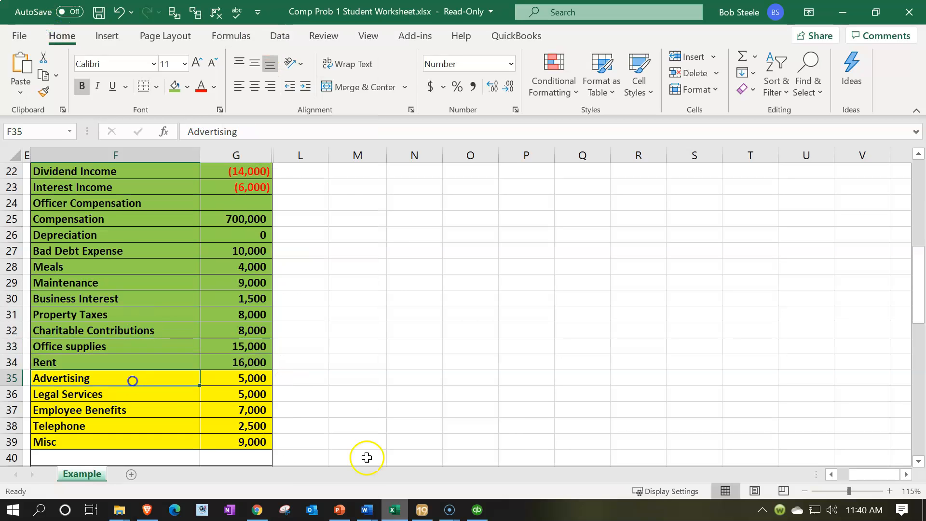
Step: Return to QuickBooks and enter the accounts Advertising and Legal Services on the fifteenth and sixteenth journal lines
left_click(395, 510)
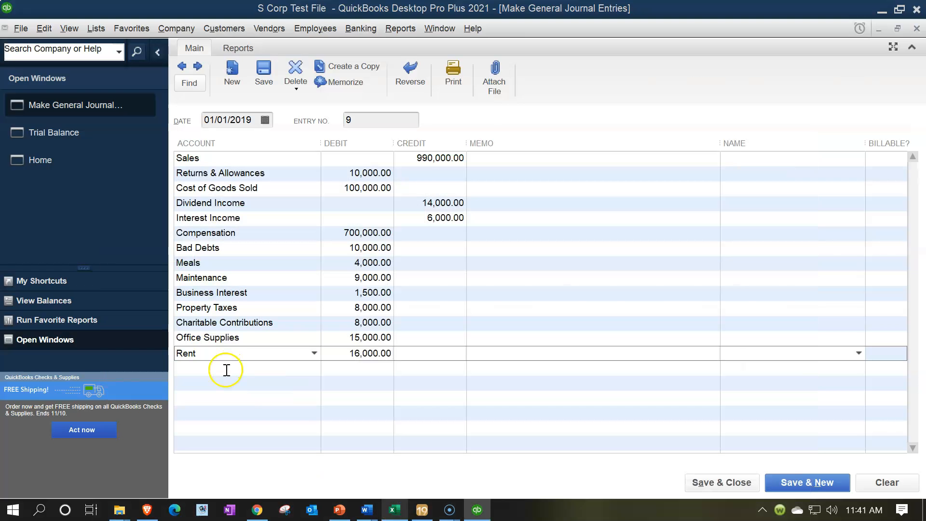
left_click(227, 370)
type("Ad")
key("Tab")
key("Tab")
key("Tab")
key("Tab")
key("Tab")
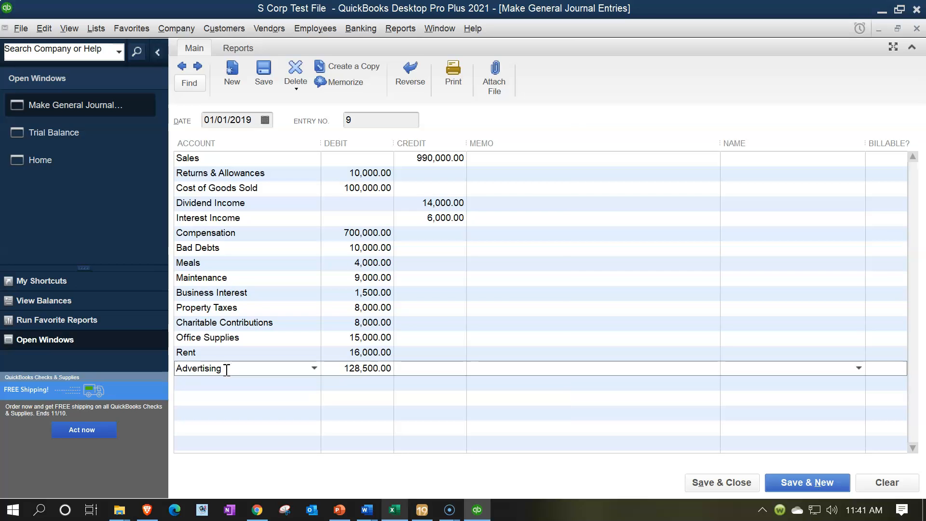
type("Legal Services")
key("Tab")
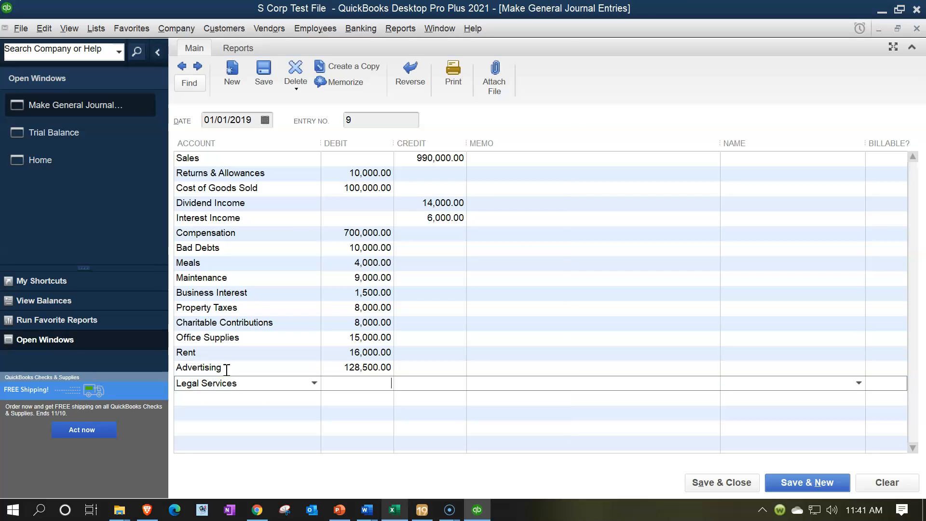
Step: Debit Advertising 5,000 and Legal Services 5,000 in the journal entry, checking the balances in the Excel worksheet
left_click_drag(344, 369, 467, 364)
left_click(395, 511)
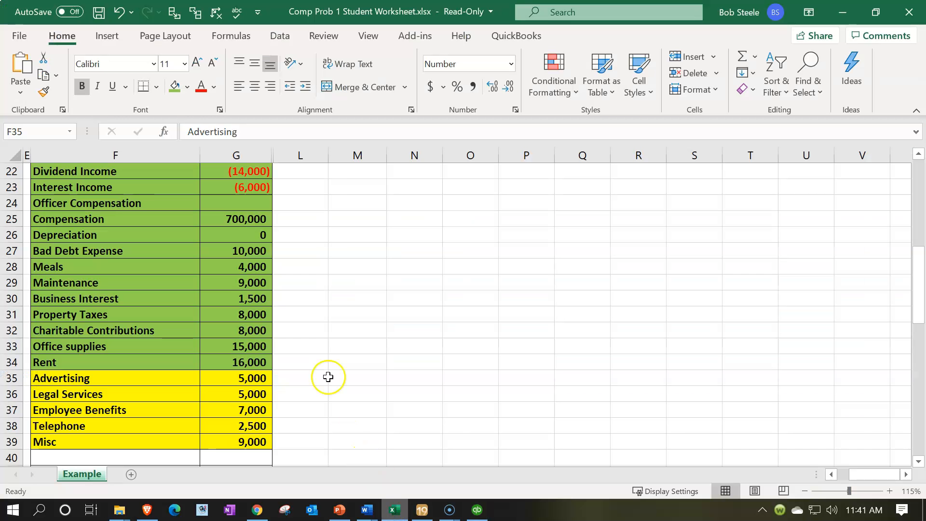
left_click(393, 510)
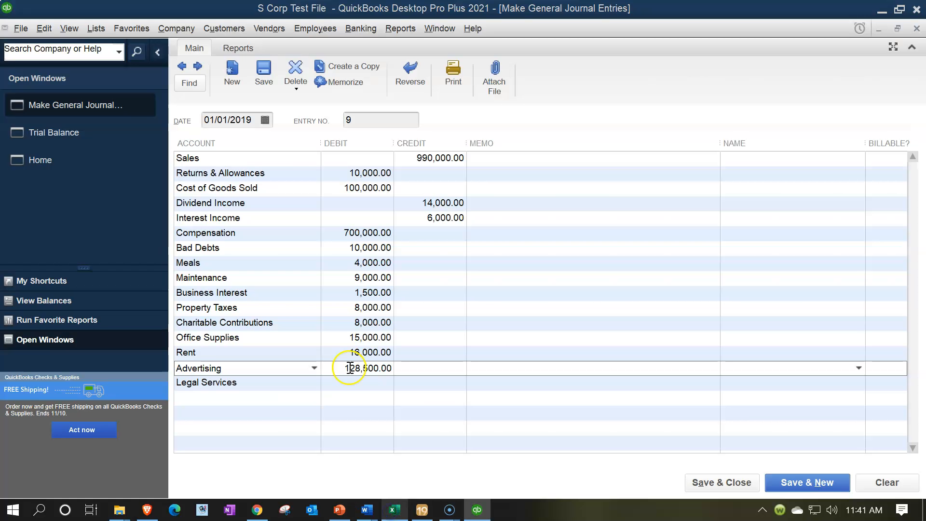
type("5000")
key("Down")
type("5,000")
key("Tab")
Step: Switch to the Excel worksheet and fill the Advertising and Legal Services rows, F35:G36, with green
left_click(394, 510)
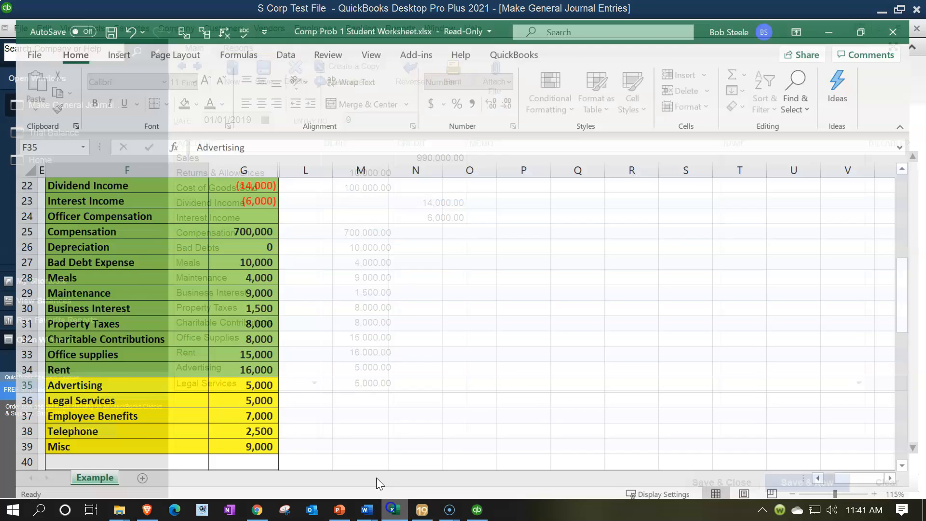
left_click_drag(114, 378, 215, 392)
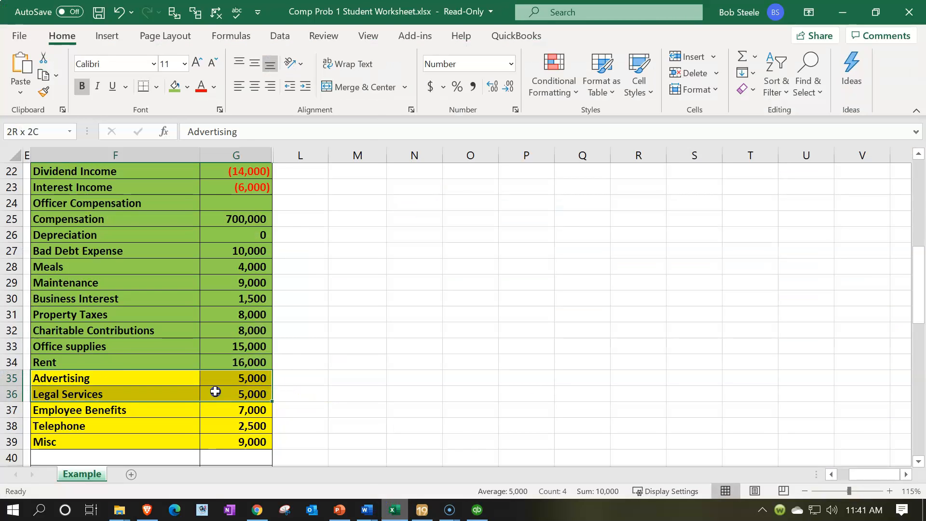
right_click(215, 391)
left_click(269, 34)
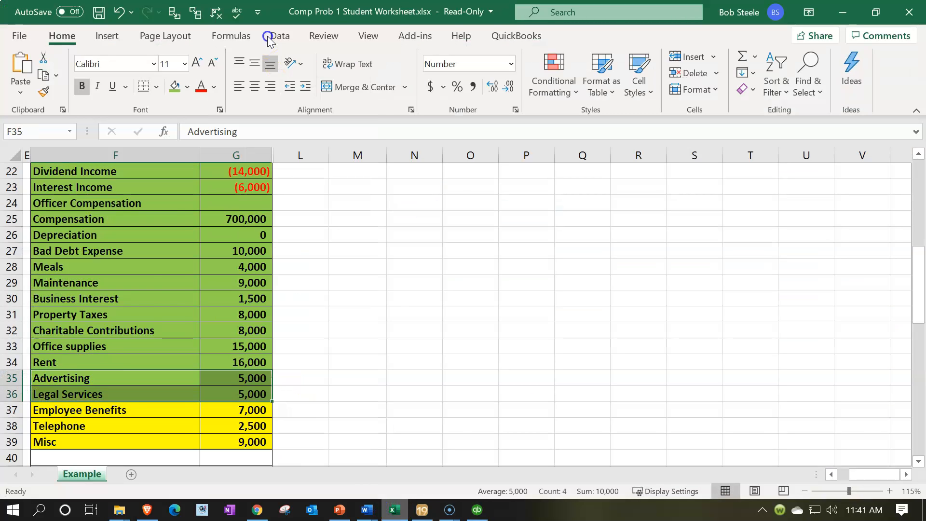
left_click(149, 318)
scroll(150, 318, "down", 1)
scroll(149, 317, "down", 1)
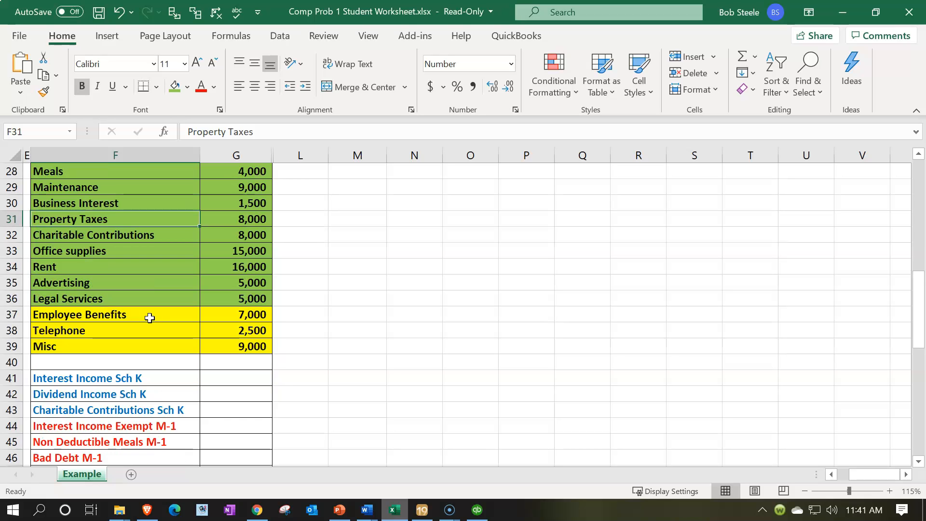
Step: Return to QuickBooks and enter the accounts Employee Benefits, Telephone and Misc on the next three journal lines
left_click(395, 510)
left_click(239, 400)
type("Employee Benefits")
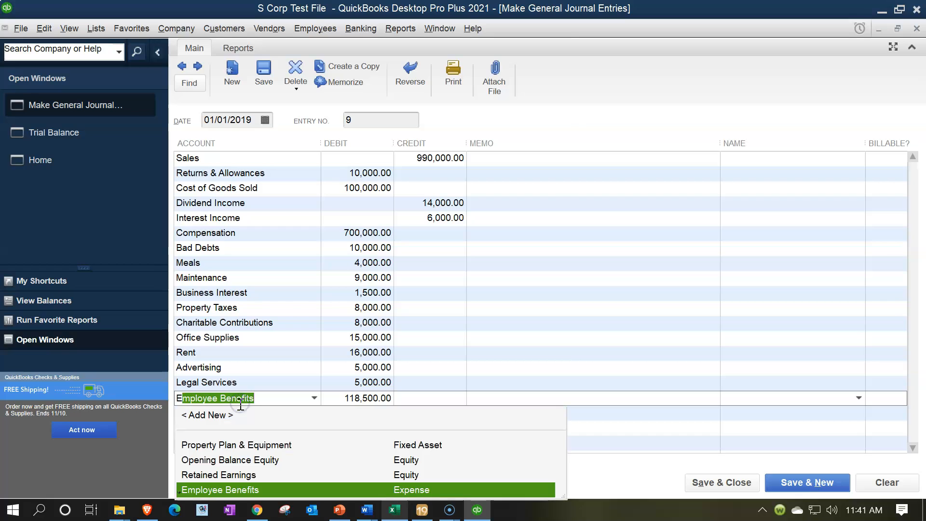
key("Tab")
left_click(240, 408)
type("Telephone")
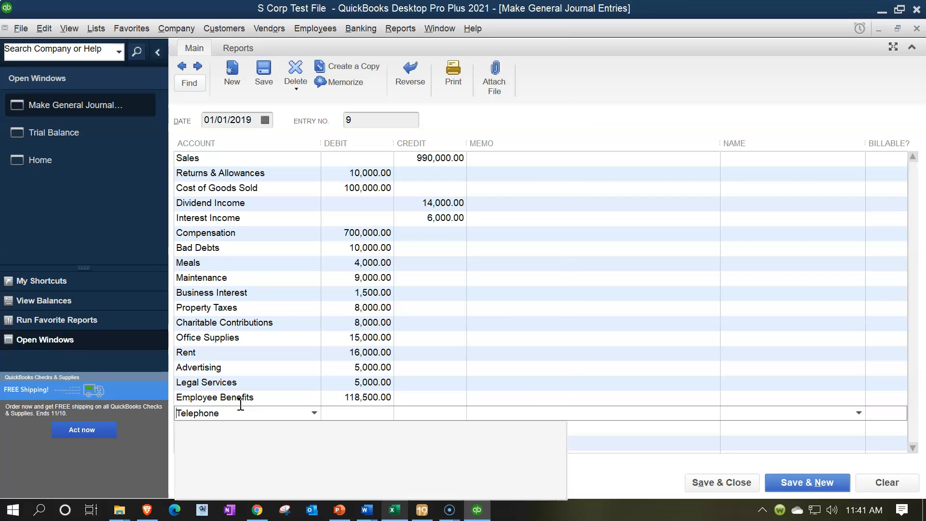
key("Tab")
key("Tab")
key("Tab")
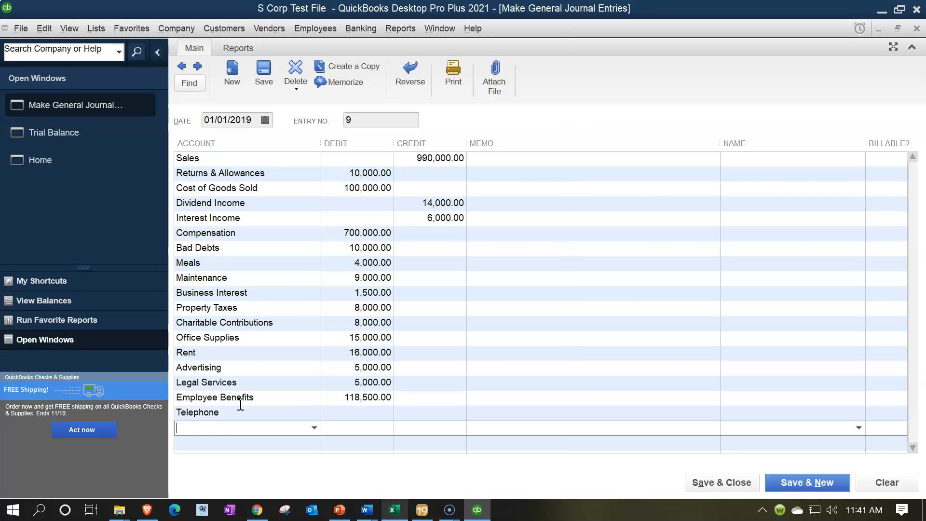
type("Misc")
key("Tab")
Step: Debit Employee Benefits 7,000, Telephone 2,500 and Misc 9,000, checking the Excel balances, and move to the next blank journal line
left_click(355, 397)
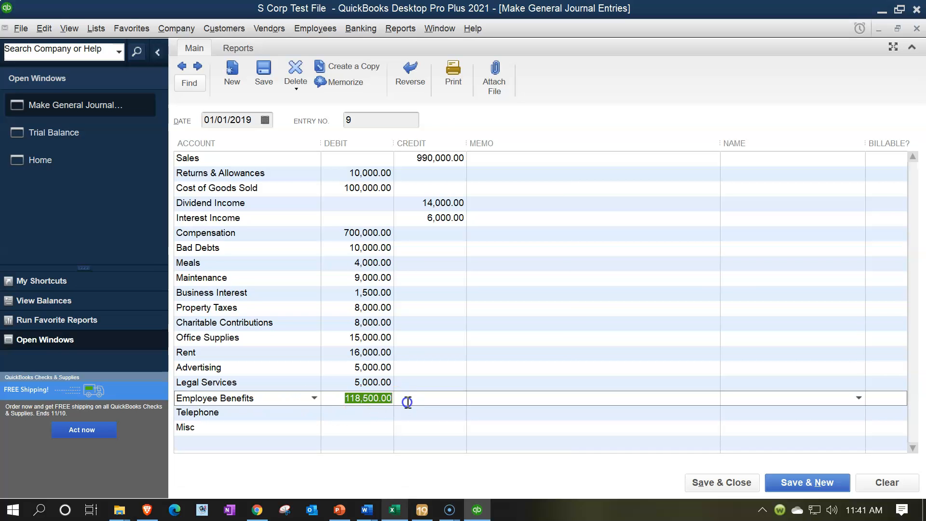
left_click(394, 509)
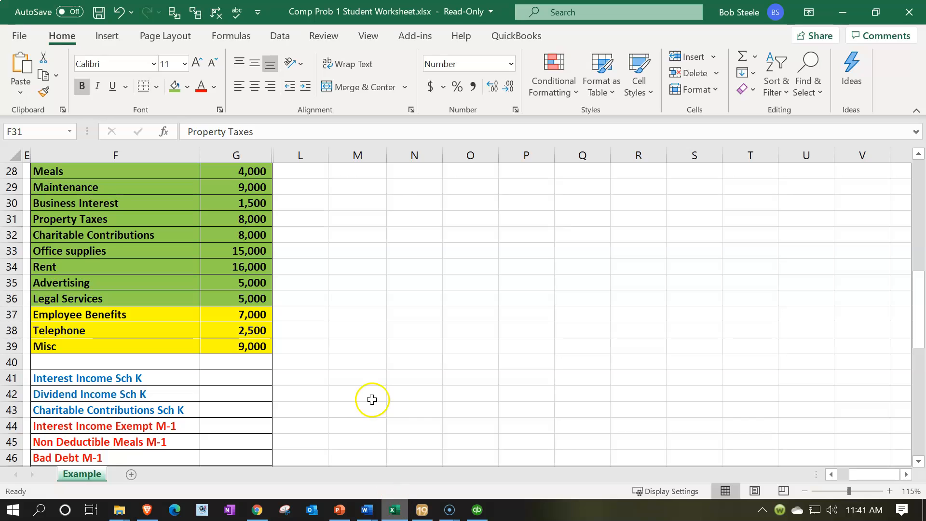
left_click(394, 509)
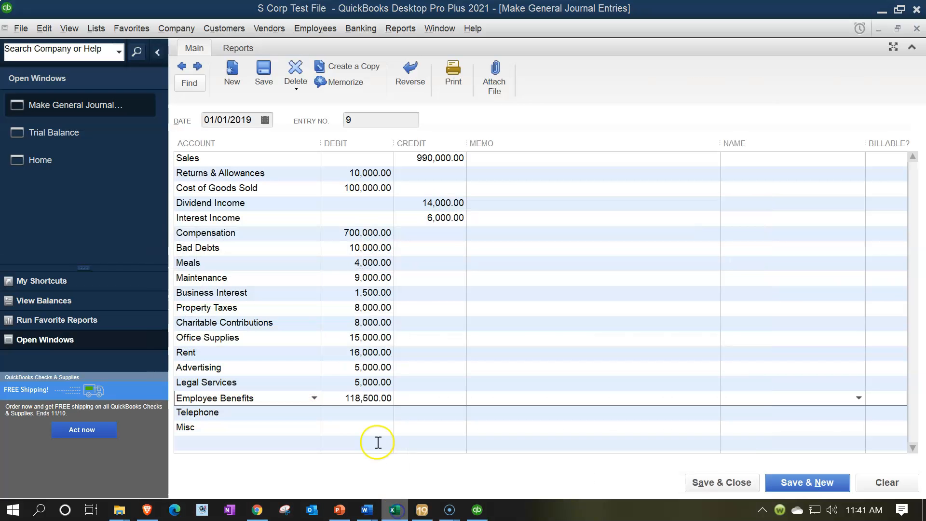
left_click(343, 397)
type("7000")
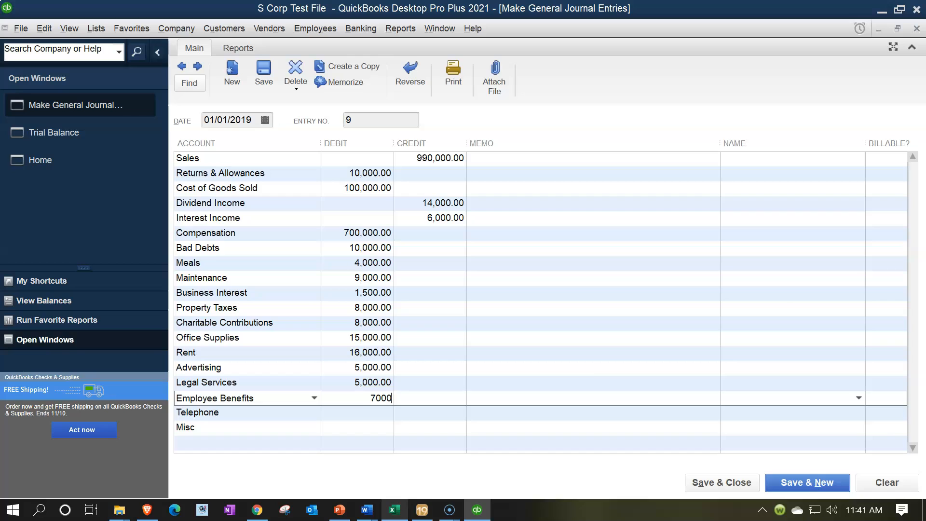
key("Down")
type("2,500")
key("Down")
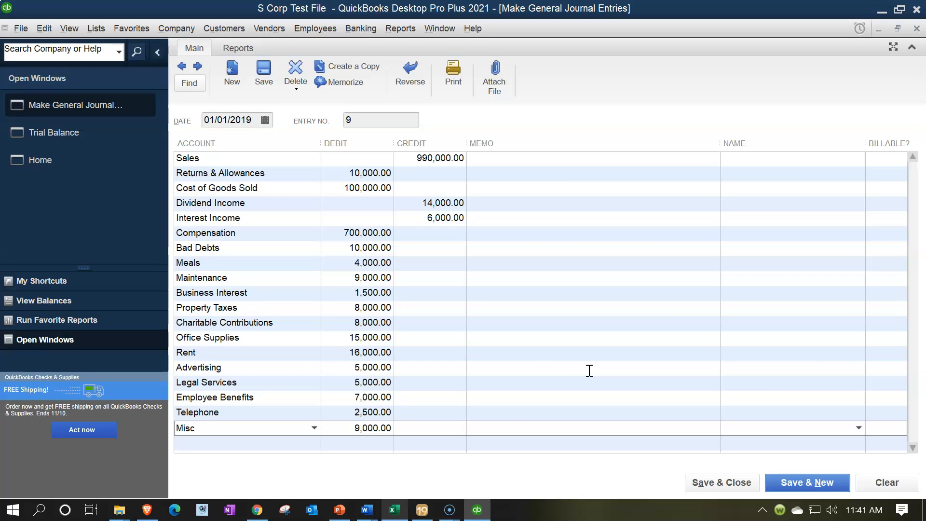
left_click(390, 449)
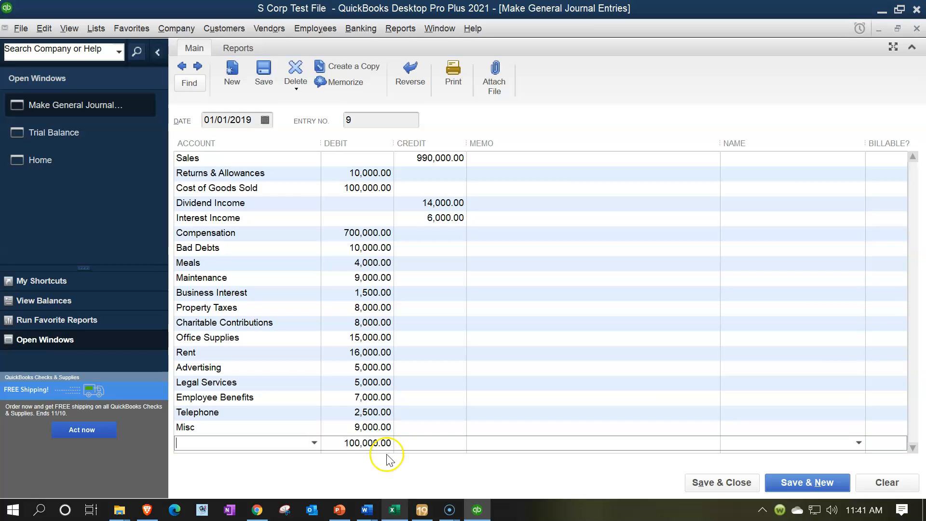
Step: Switch to the Excel worksheet and fill the Employee Benefits, Telephone and Misc rows, F37:G39, with green
left_click(395, 510)
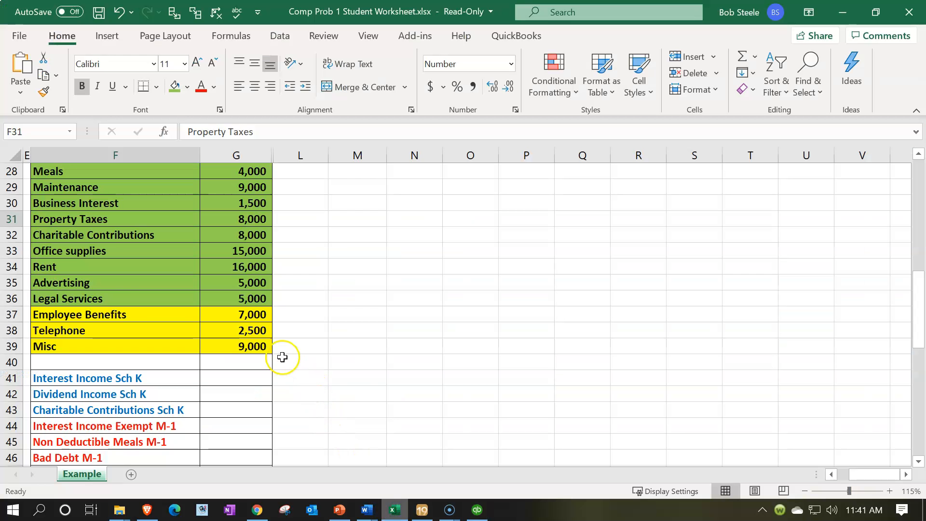
left_click_drag(124, 313, 227, 343)
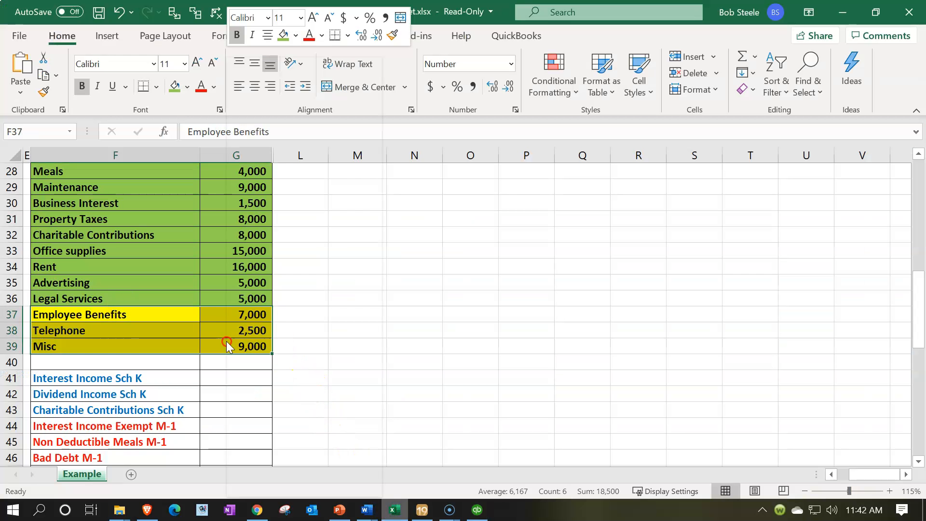
right_click(182, 337)
left_click(244, 36)
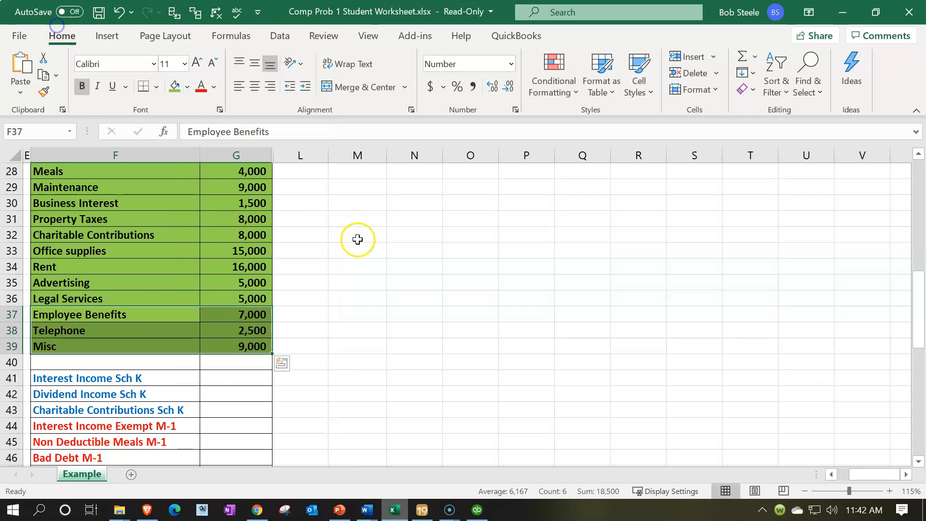
Step: Inspect the formula behind the Book and Tax Page 1 total in cell G50
scroll(355, 240, "down", 3)
left_click(257, 378)
double_click(262, 377)
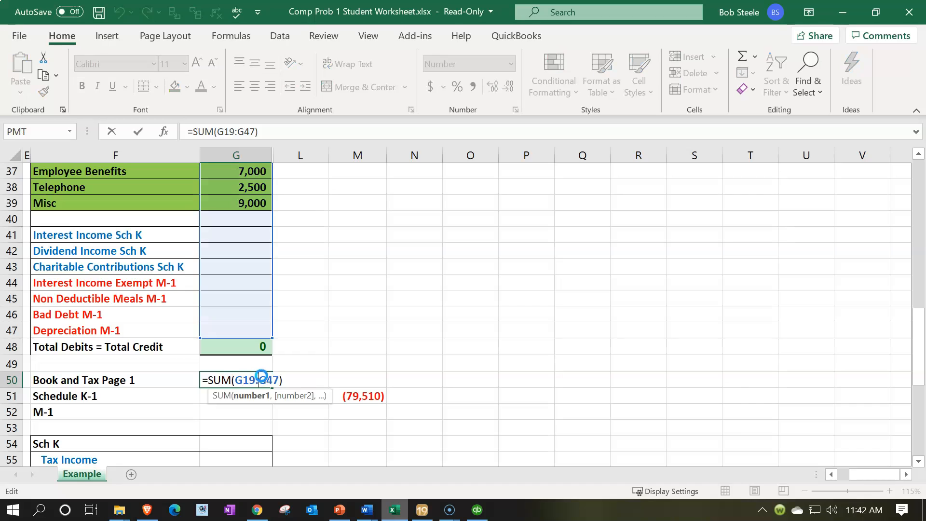
key("Return")
Step: Select the income statement balances from Sales through Misc, G19:G39, to check their sum, and go back to the Retained Earnings row
scroll(262, 376, "up", 3)
scroll(262, 377, "up", 6)
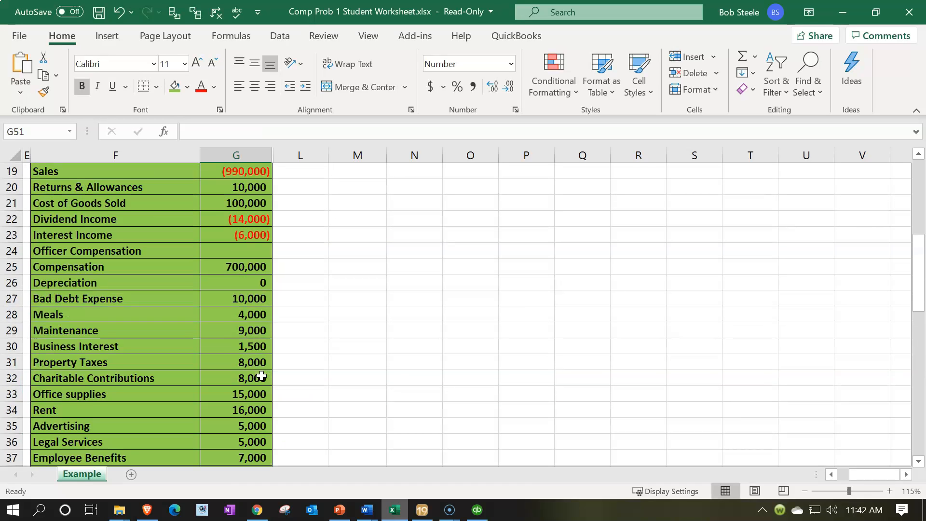
left_click_drag(238, 314, 238, 394)
left_click_drag(239, 439, 237, 347)
scroll(236, 442, "down", 6)
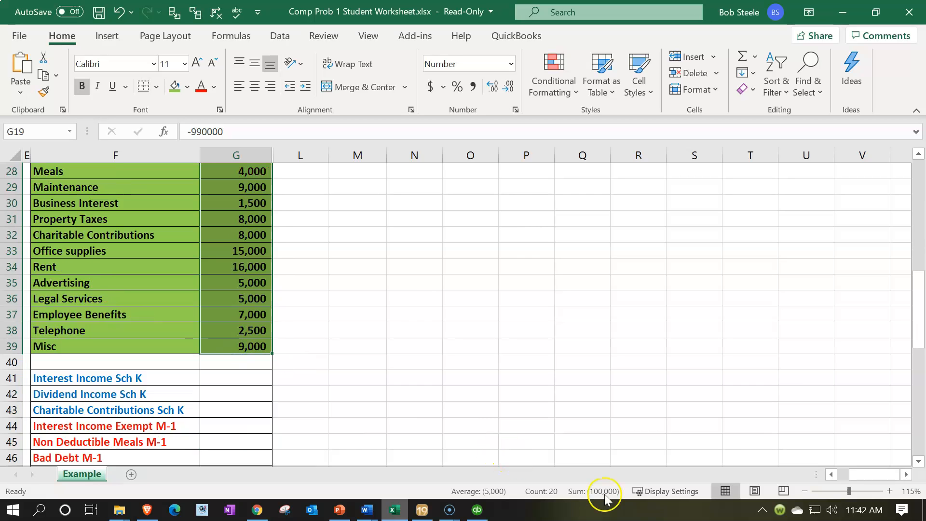
left_click(312, 320)
scroll(313, 321, "up", 4)
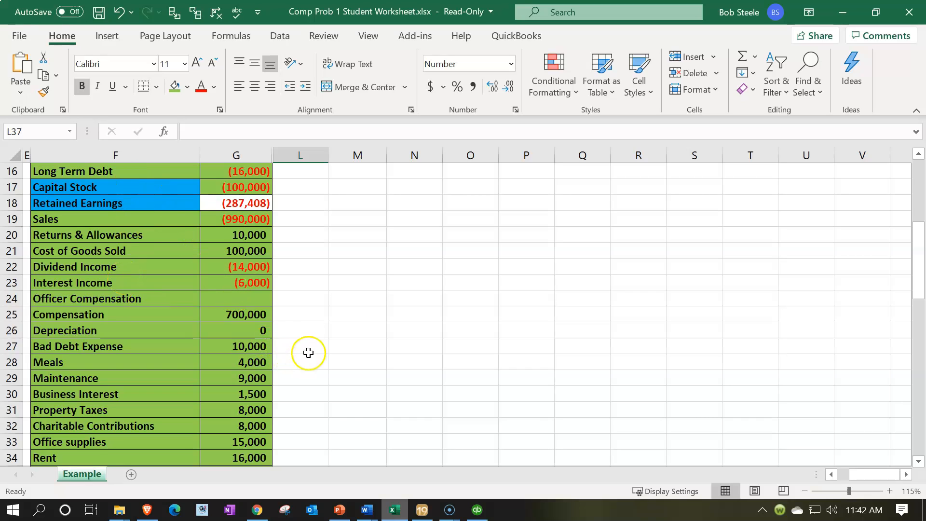
Step: Switch to QuickBooks, assign the balancing 100,000 debit line to Opening Balance Equity, and save and close the journal entry, accepting the past date
left_click(395, 510)
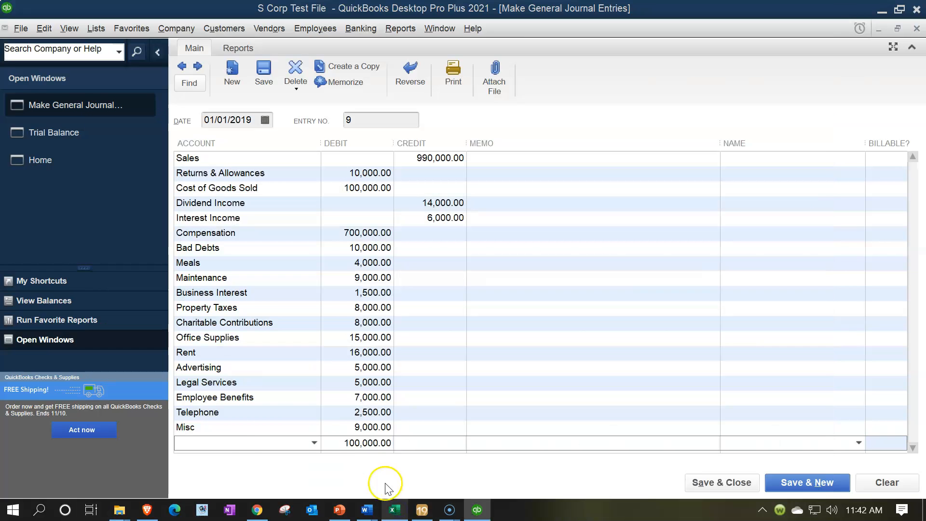
left_click(241, 433)
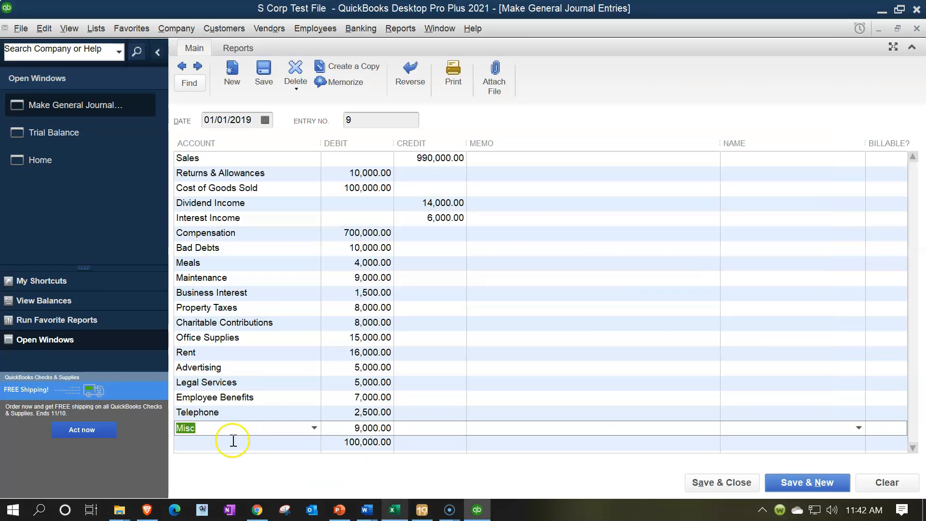
left_click(234, 440)
type("op")
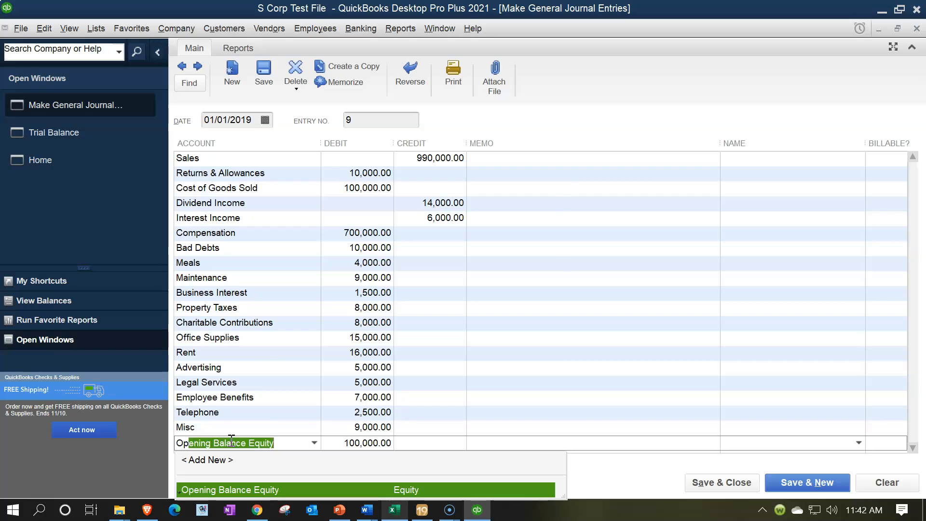
key("Tab")
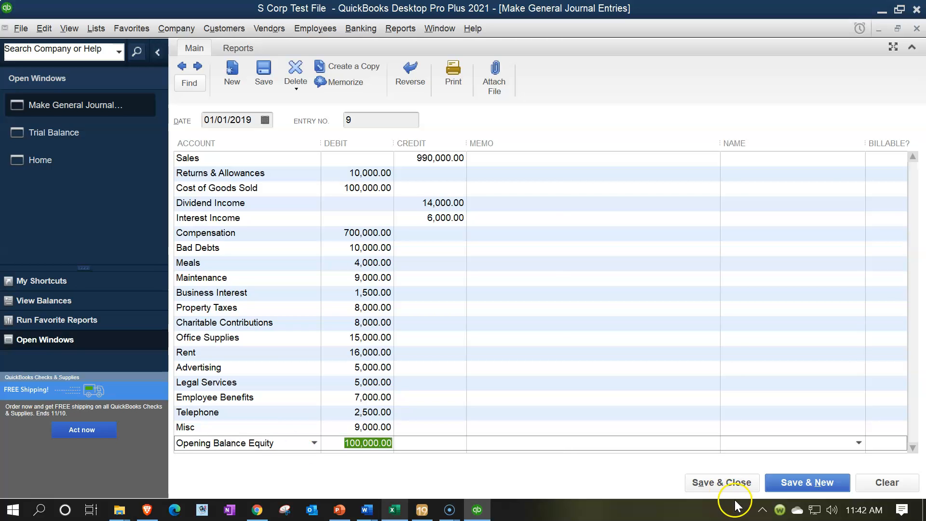
left_click(738, 486)
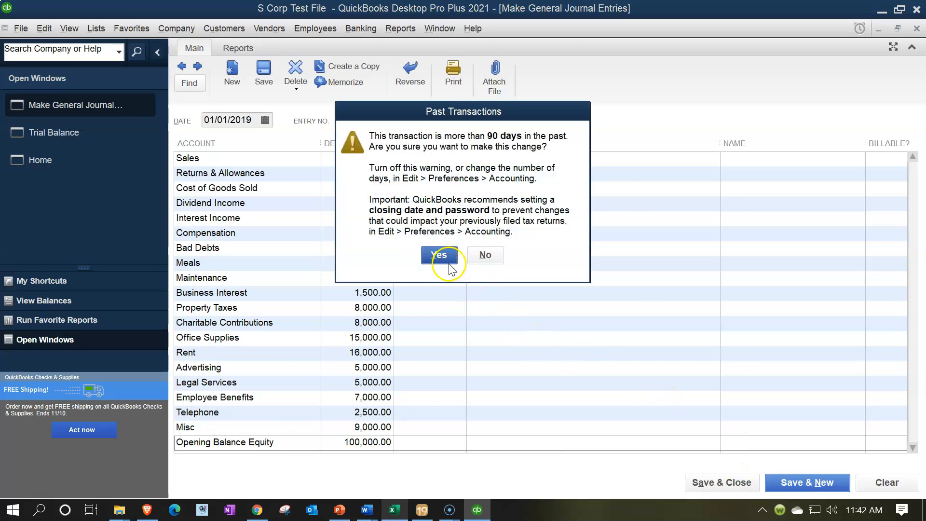
left_click(440, 261)
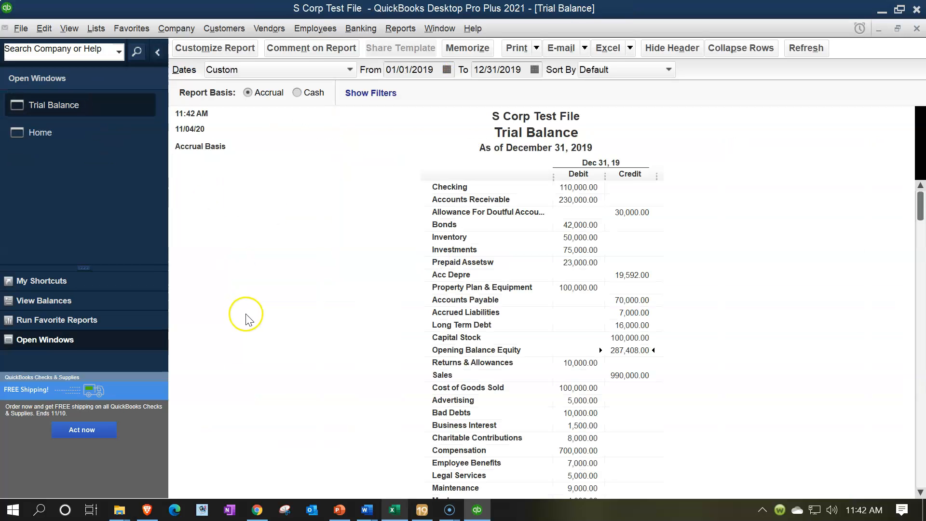
Step: Review the trial balance through its totals and compare Opening Balance Equity with Retained Earnings in Excel cell G18
scroll(274, 324, "down", 3)
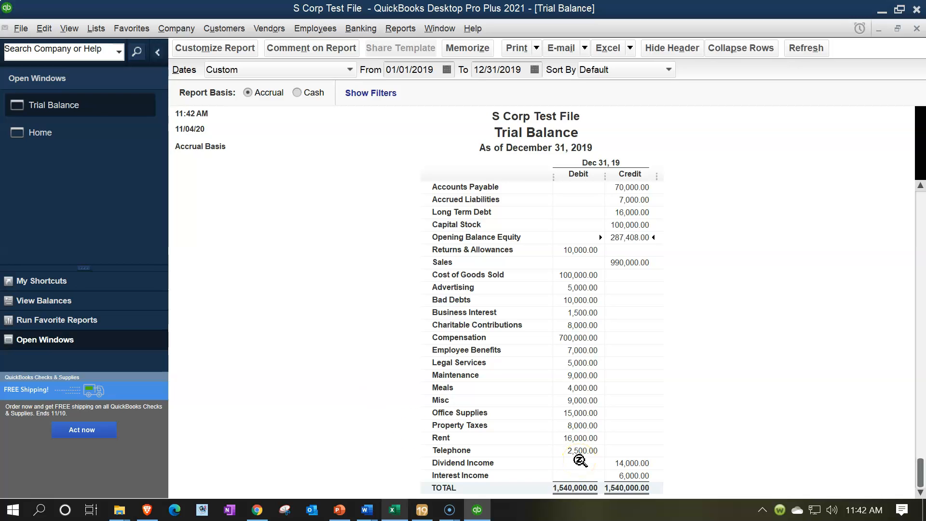
scroll(582, 455, "up", 1)
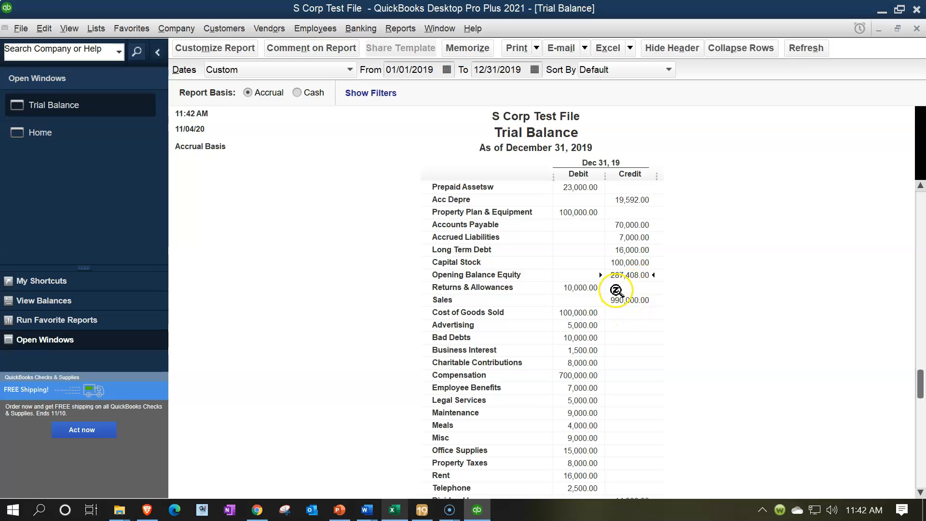
left_click(394, 509)
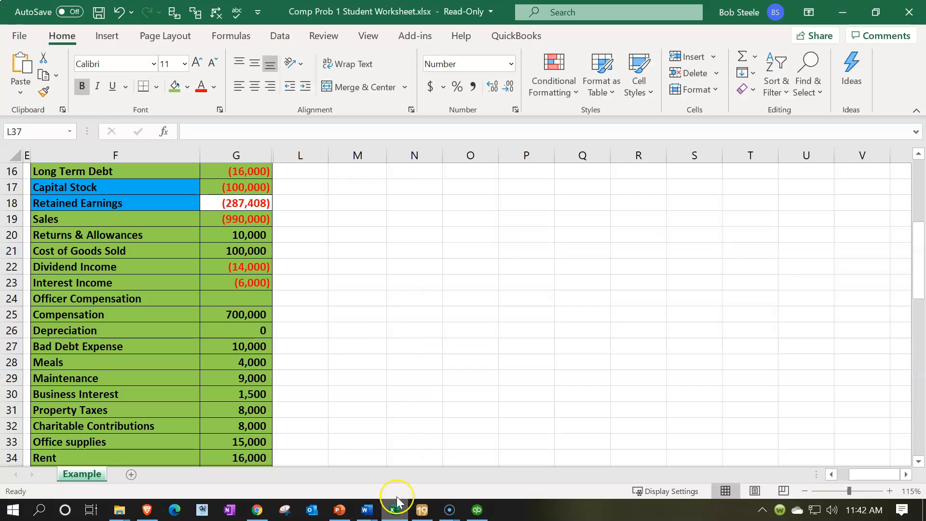
left_click(383, 324)
scroll(385, 325, "up", 1)
left_click(255, 251)
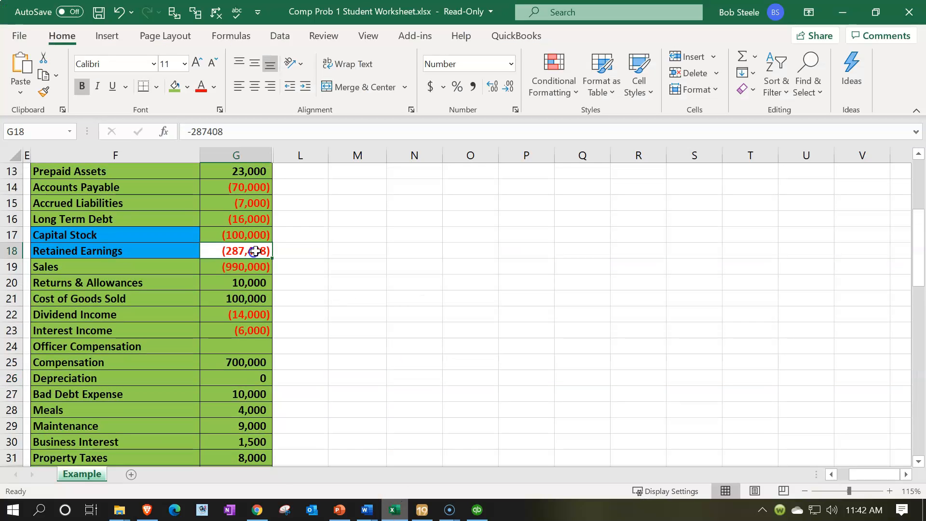
key("Left")
key("Right")
key("Left")
key("Right")
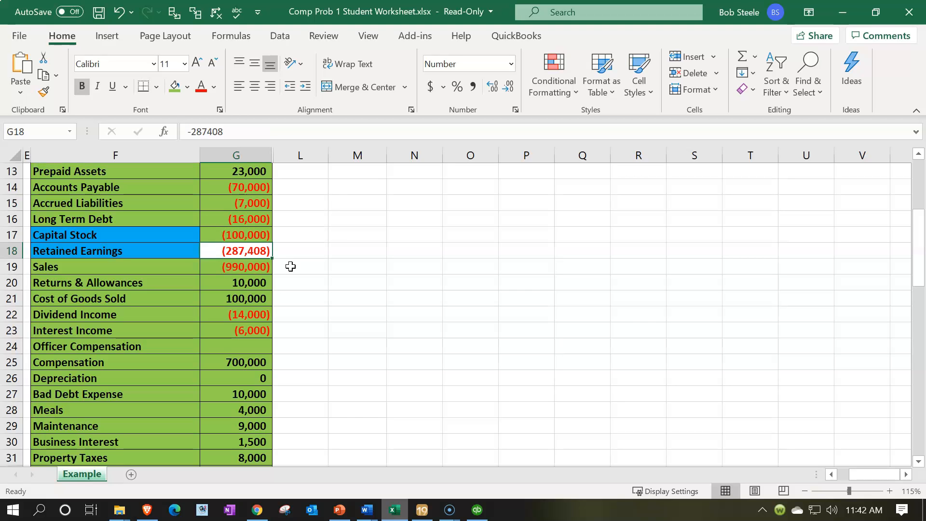
Step: Return to QuickBooks and start a new general journal entry with Opening Balance Equity as the first account
left_click(394, 507)
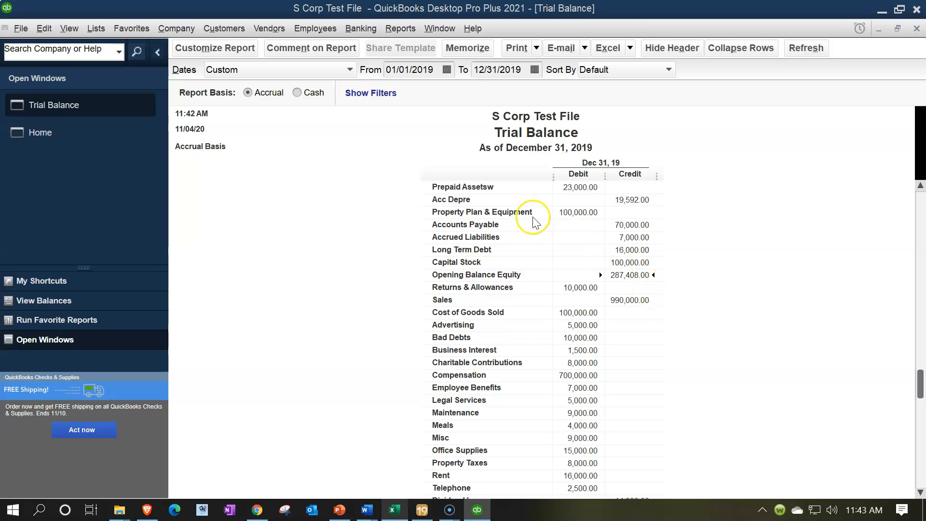
left_click(178, 34)
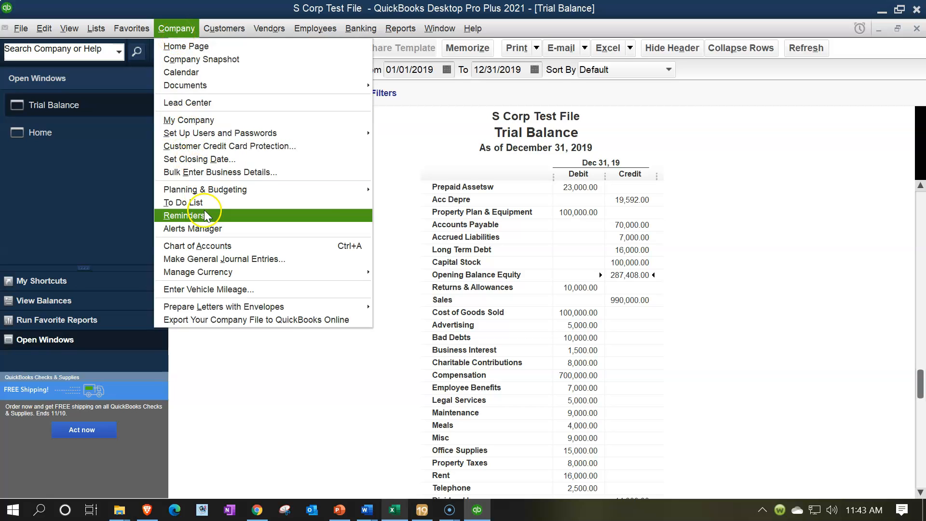
left_click(214, 260)
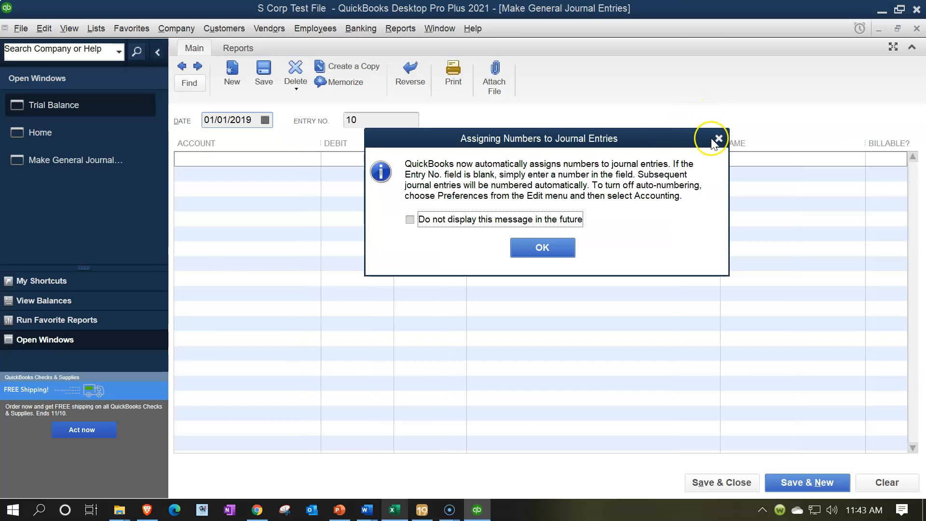
left_click(717, 139)
key("Tab")
key("Tab")
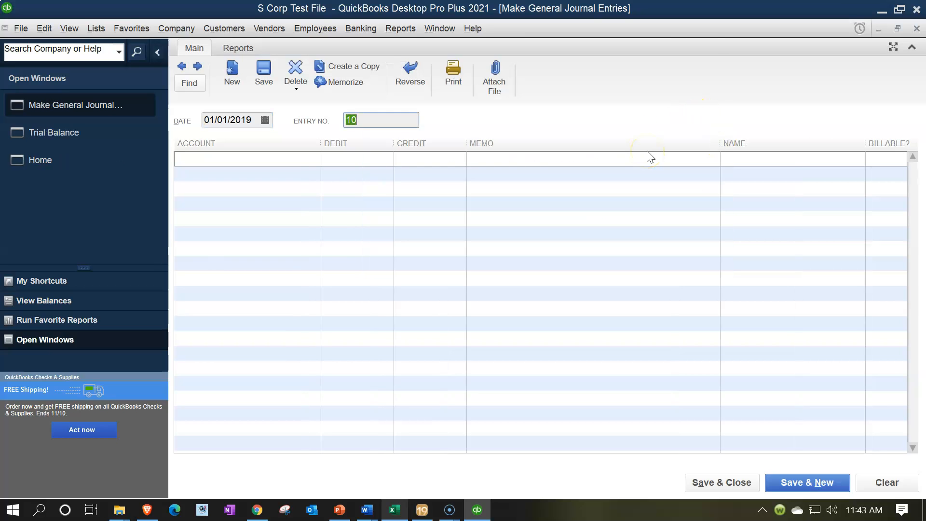
type("Opening Balance Equity")
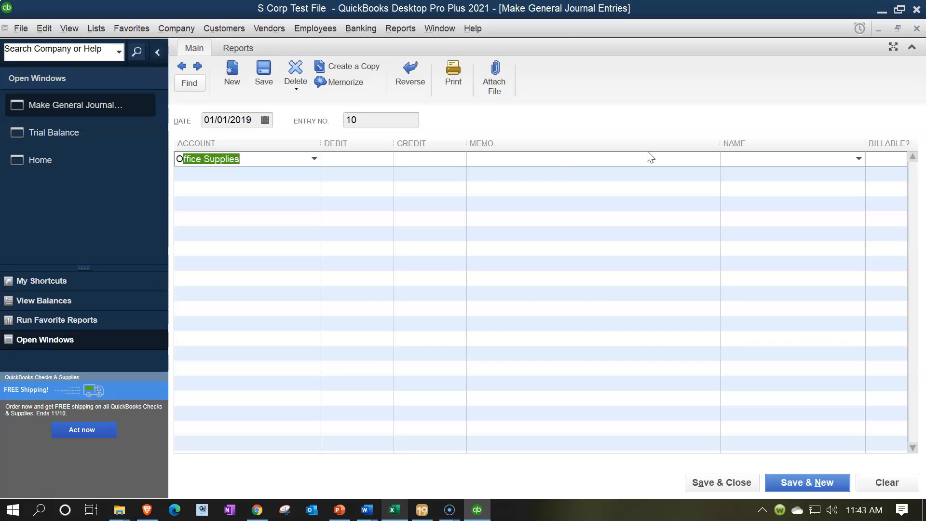
key("Tab")
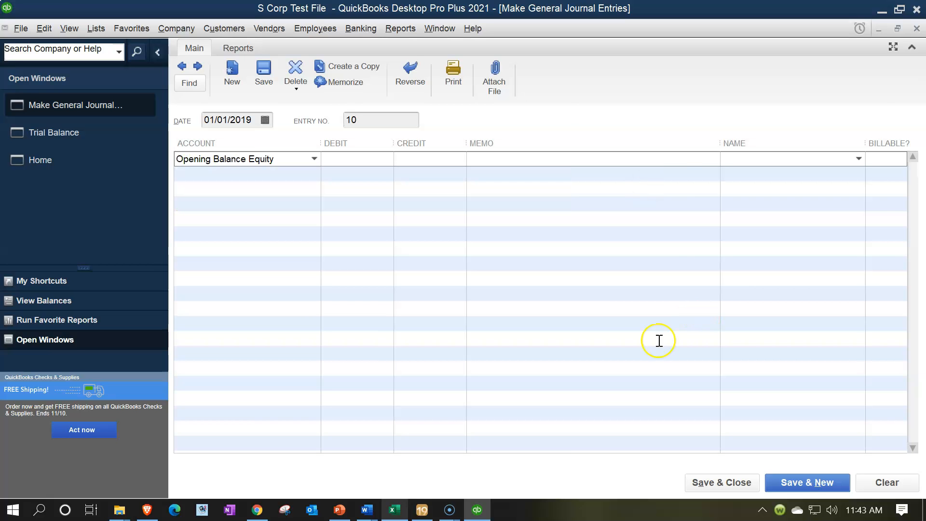
Step: Check the equity balance in the worksheet and trial balance, and debit Opening Balance Equity 287,408 in the new entry
left_click(400, 510)
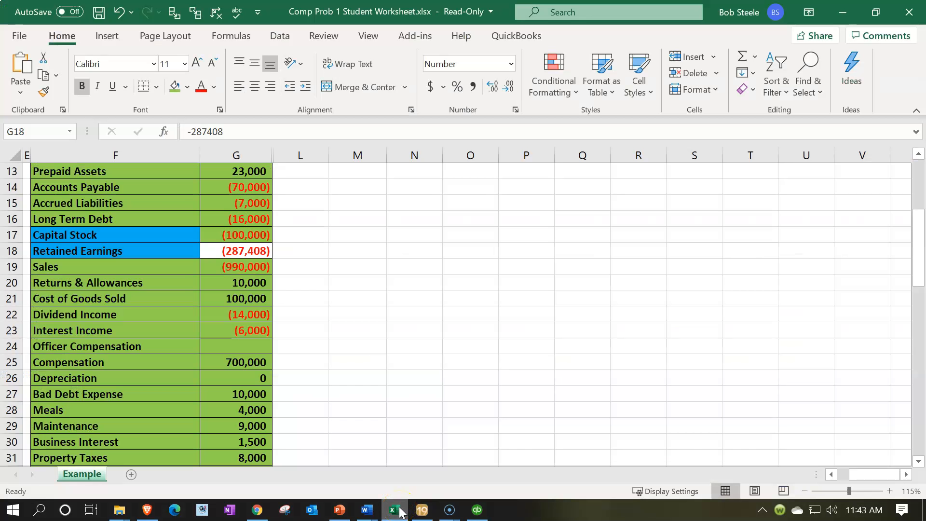
left_click(400, 511)
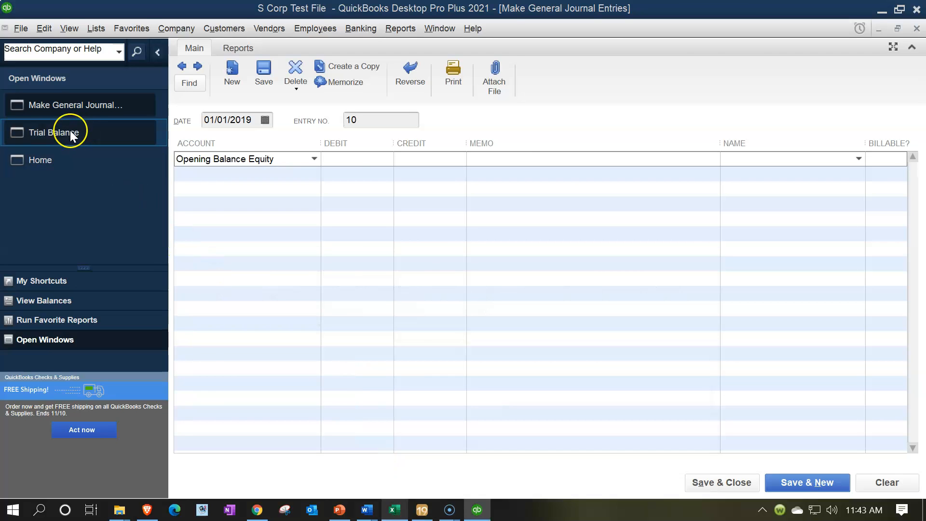
left_click(71, 133)
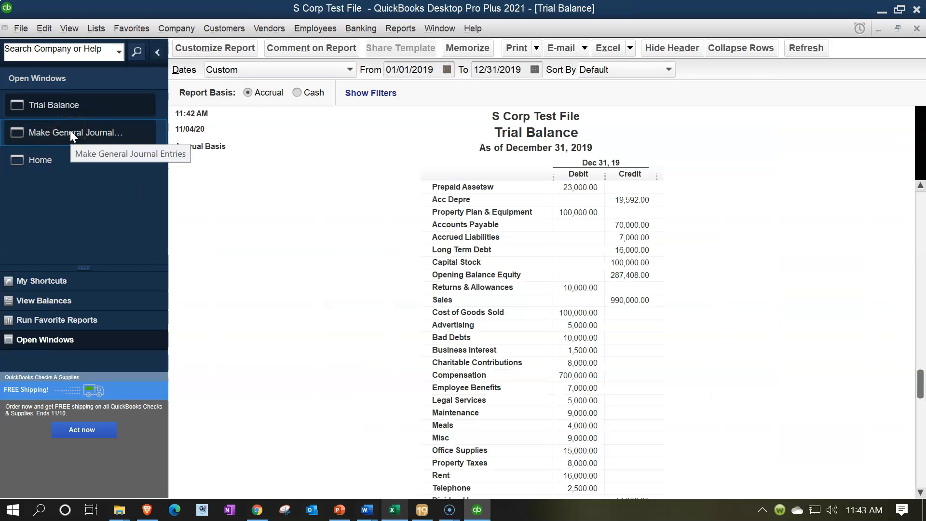
left_click(46, 141)
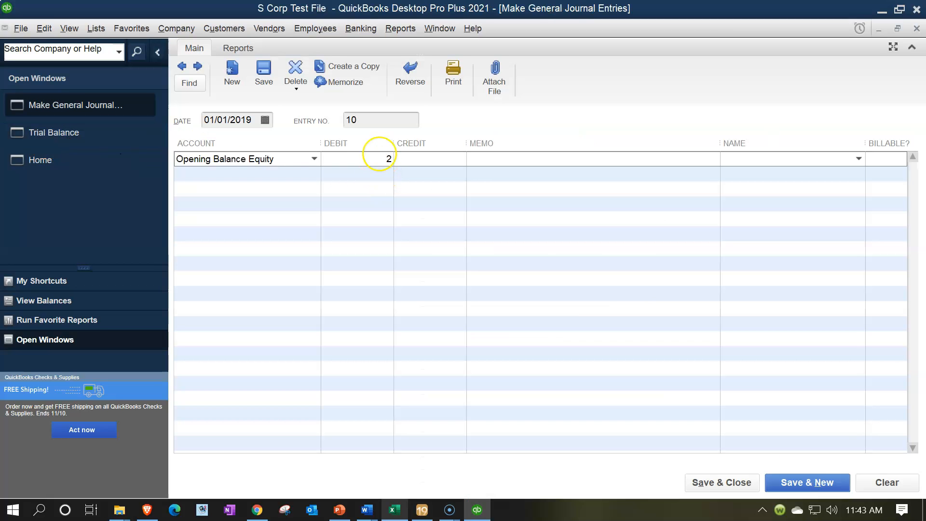
left_click(380, 158)
type("287,408")
key("Tab")
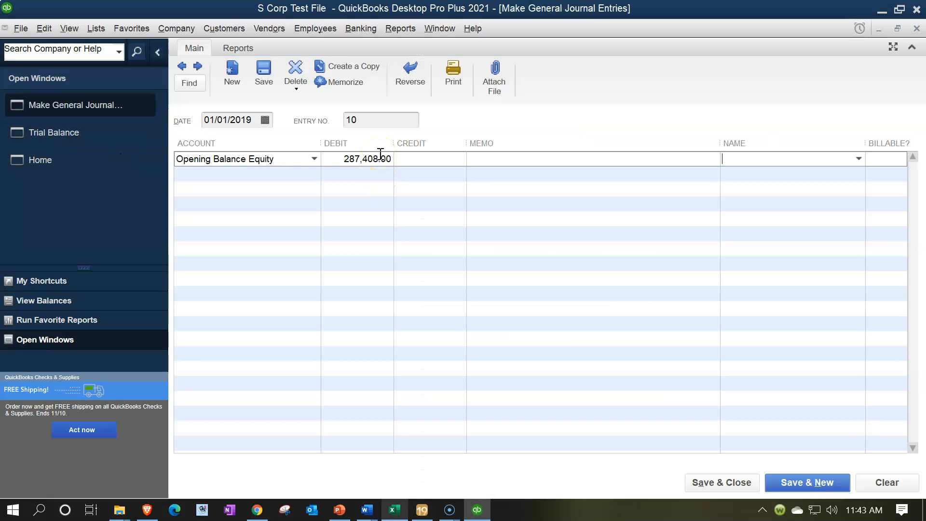
Step: Credit Retained Earnings 287,408 on the second line, and save and close the entry, allowing the past date and the Retained Earnings posting
key("Tab")
type("Re")
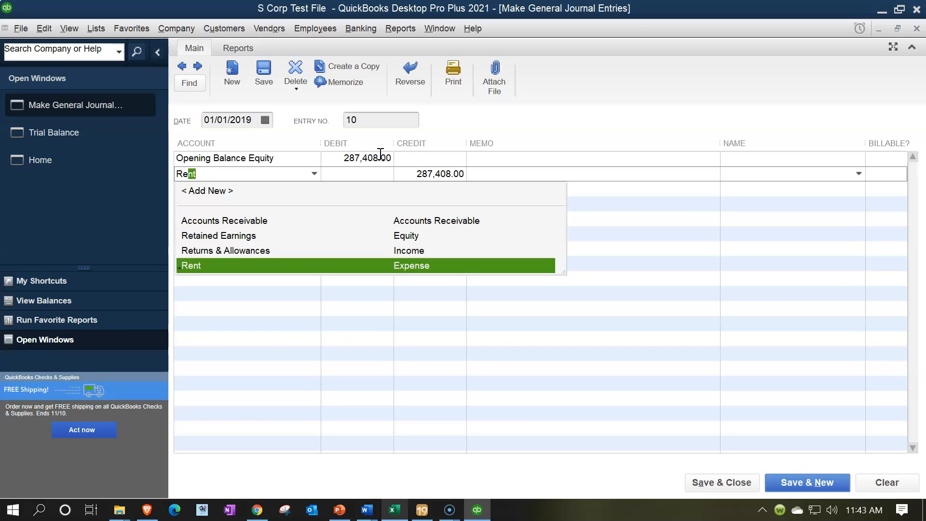
key("Up")
key("Up")
key("Tab")
key("Tab")
key("Tab")
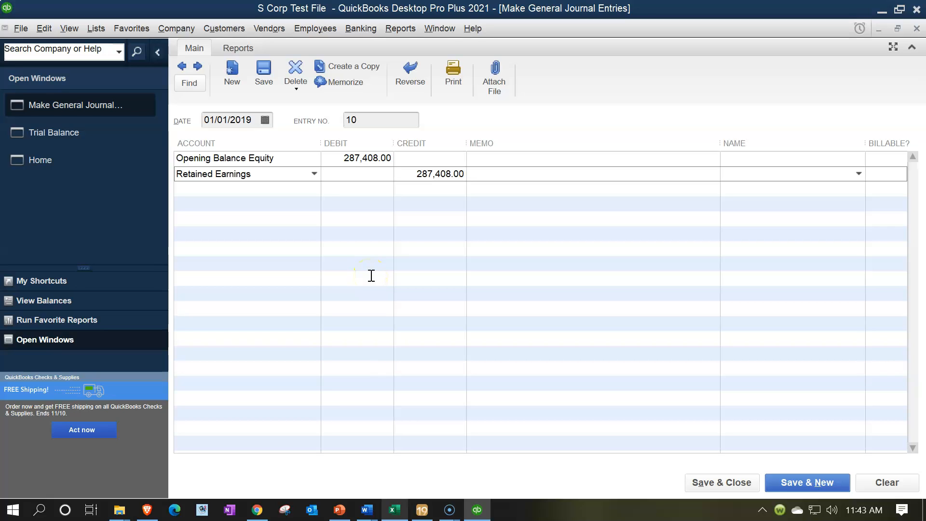
left_click(736, 491)
left_click(437, 255)
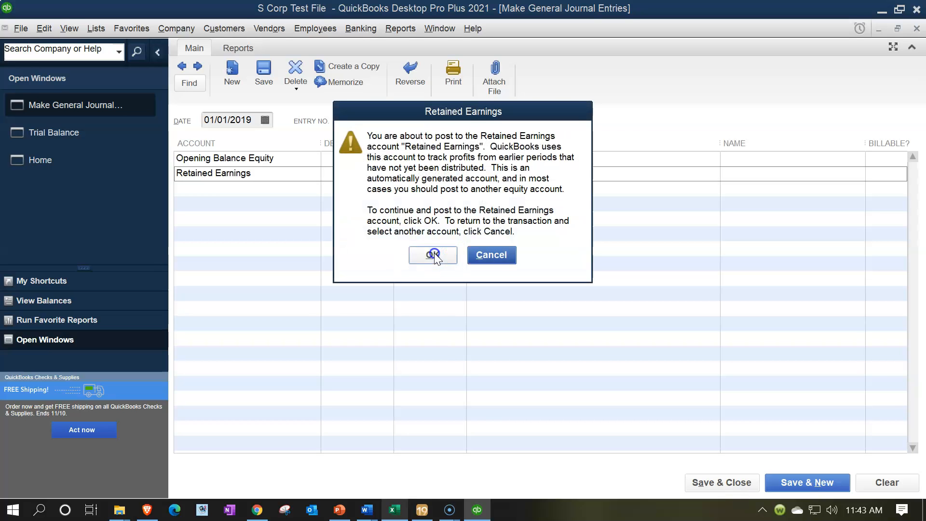
left_click(433, 254)
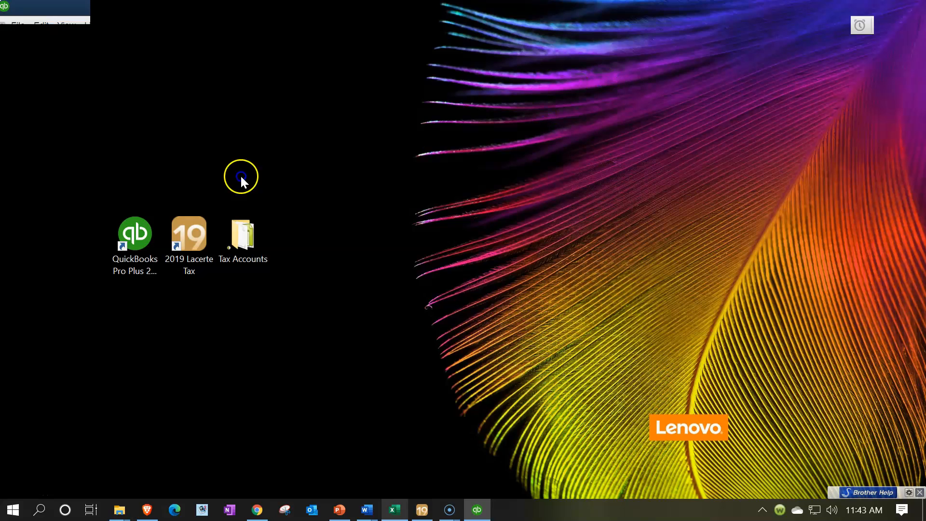
Step: Arrange the QuickBooks trial balance and the Excel worksheet side by side, and collapse the QuickBooks list of open windows
left_click_drag(241, 177, 126, 288)
left_click_drag(1, 261, 0, 261)
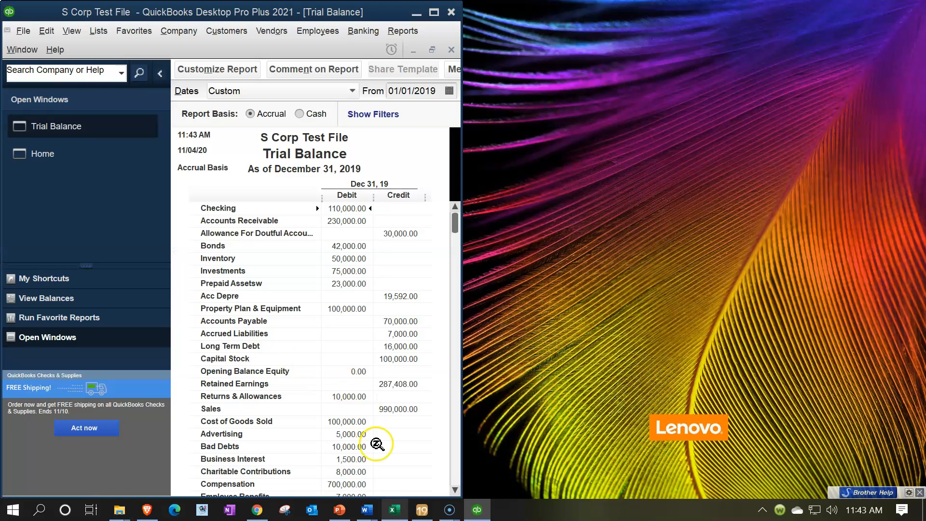
left_click(571, 149)
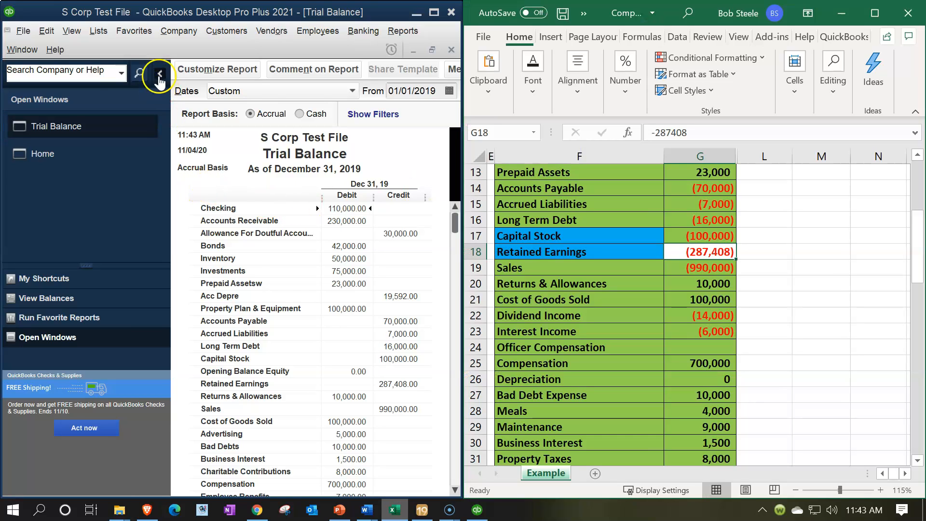
left_click(159, 75)
Step: Compare the worksheet's balance sheet accounts, from Cash through Retained Earnings, with the QuickBooks trial balance line by line
scroll(698, 231, "up", 4)
left_click(699, 237)
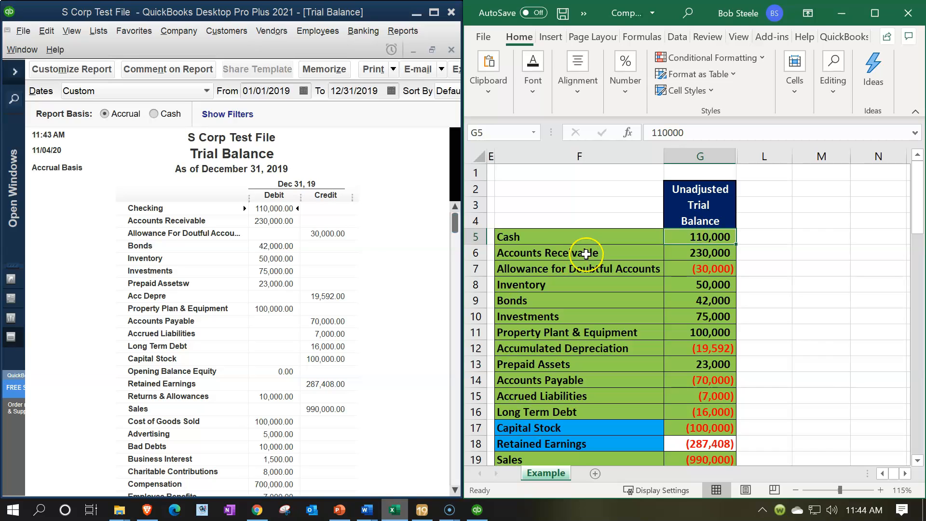
key("Down")
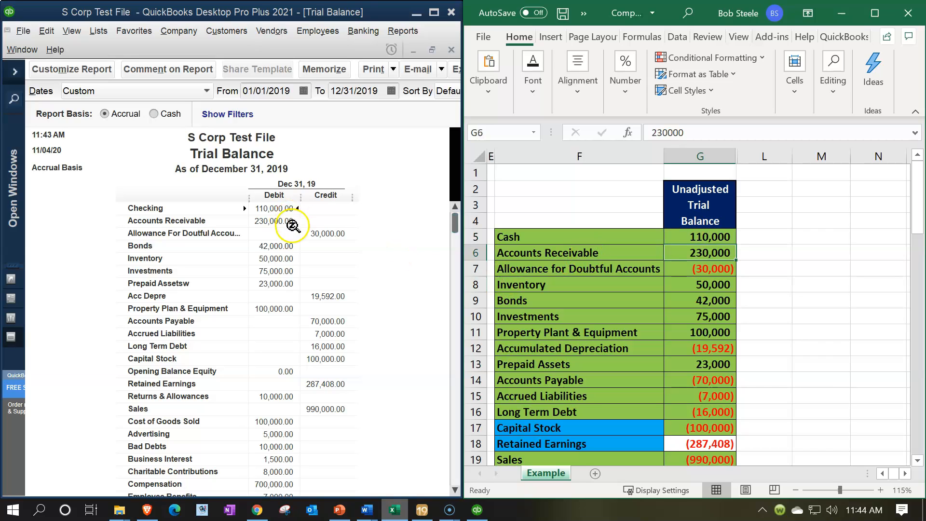
key("Down")
key("Down")
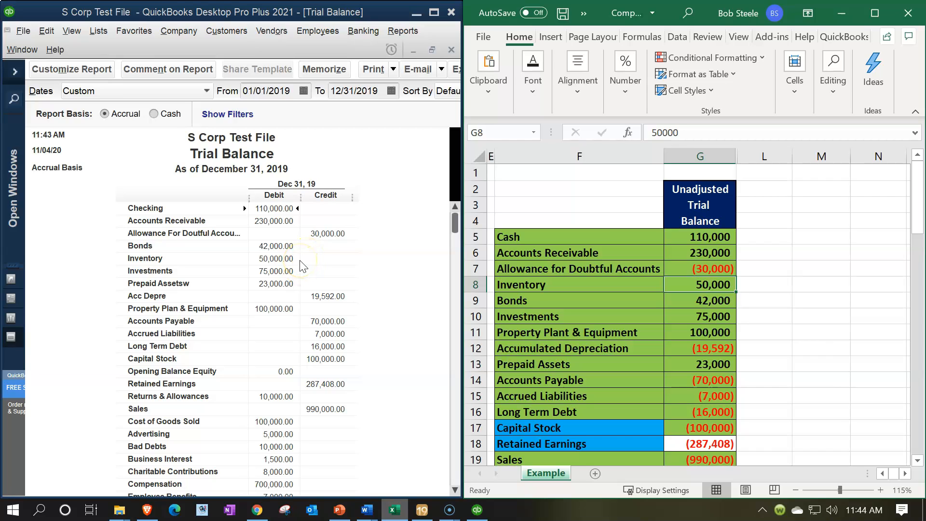
key("Down")
key("Down")
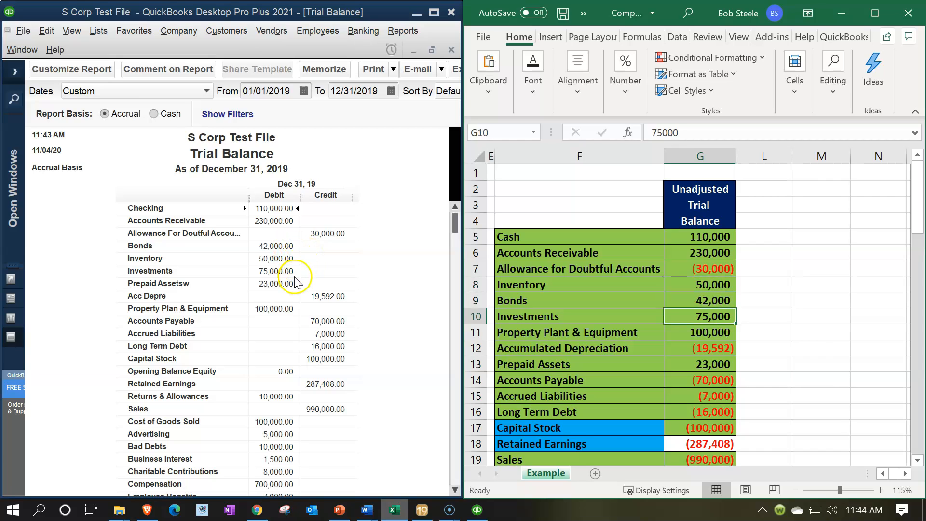
key("Down")
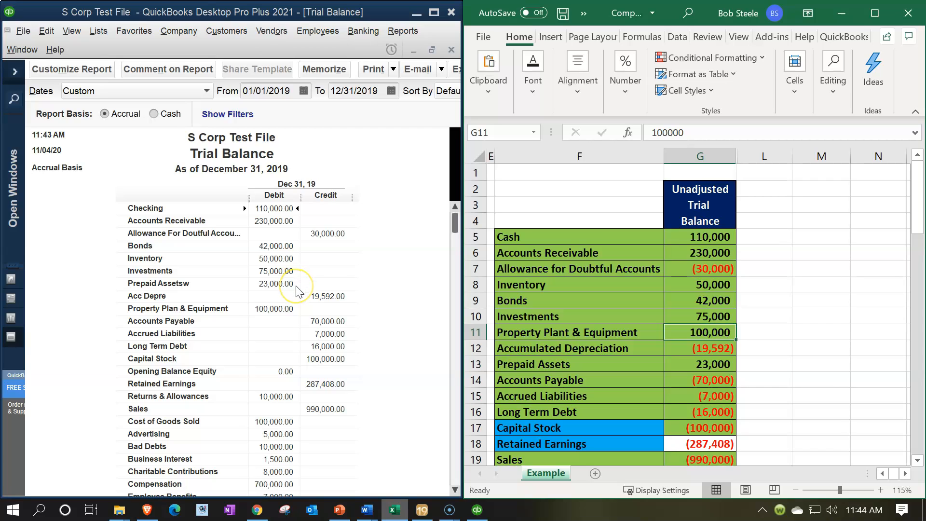
key("Down")
key("Down")
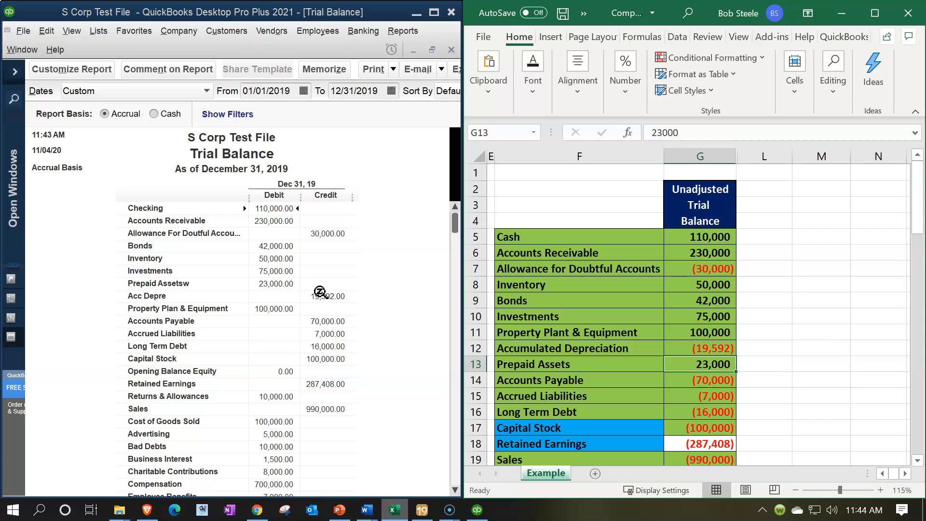
key("Down")
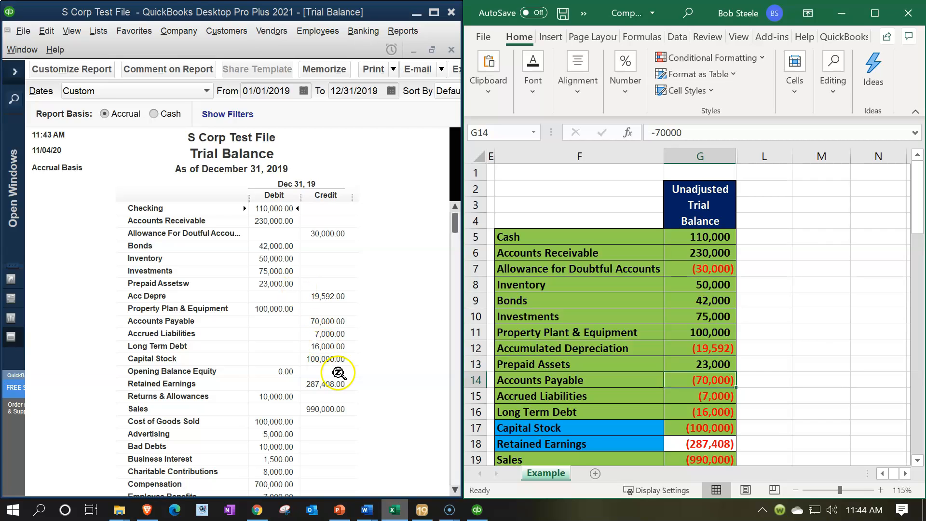
key("Down")
key("Down")
key("Down")
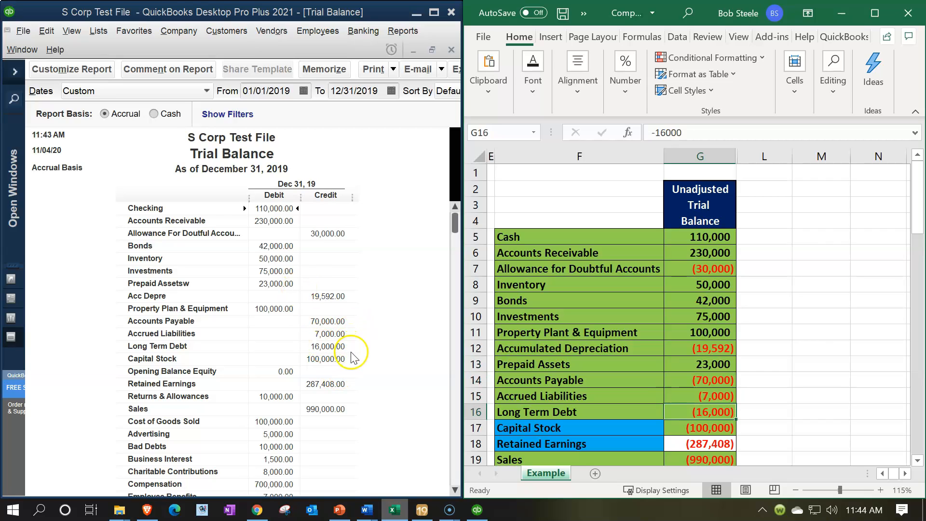
Step: Compare the worksheet's income and expense accounts, from Sales through Employee Benefits, with the QuickBooks trial balance
key("Down")
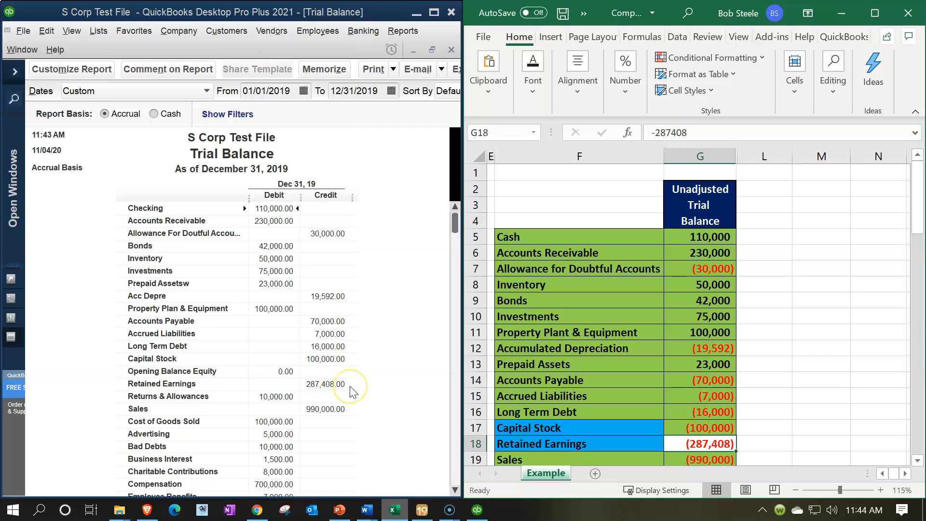
key("Down")
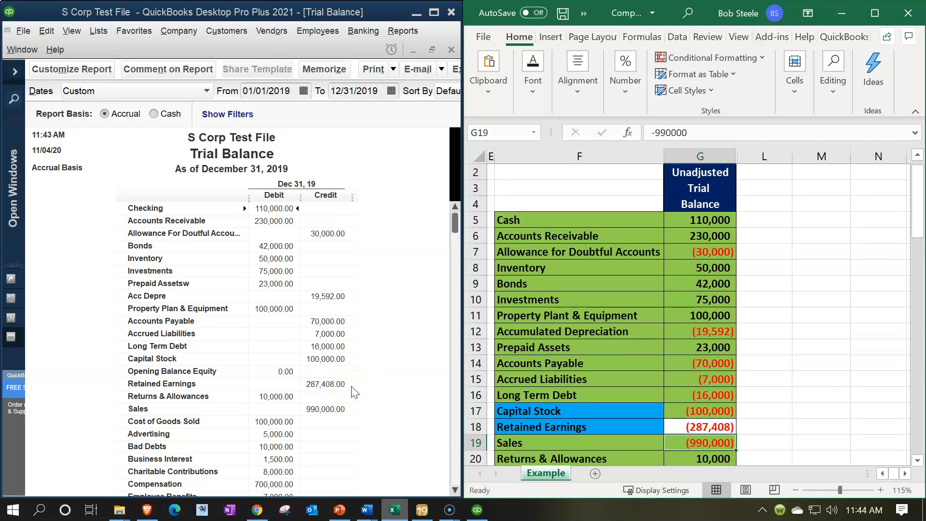
key("Down")
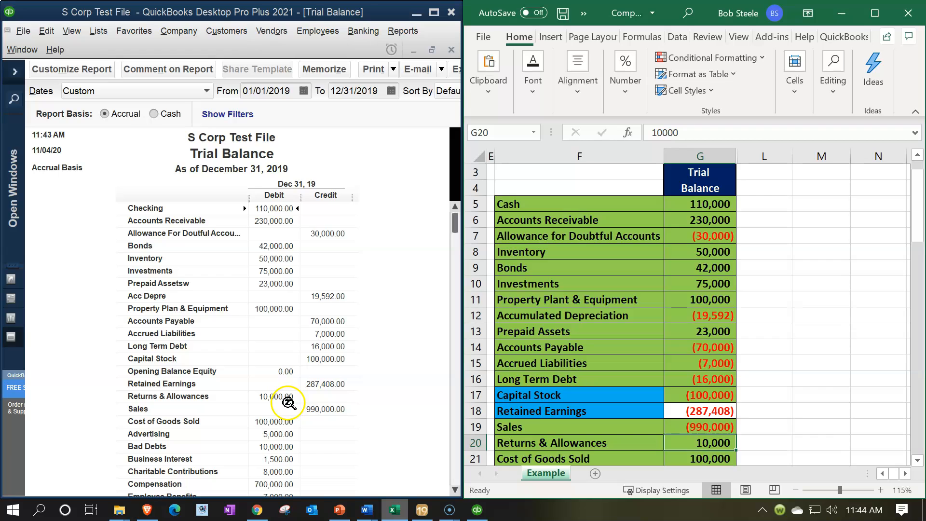
scroll(288, 402, "down", 4)
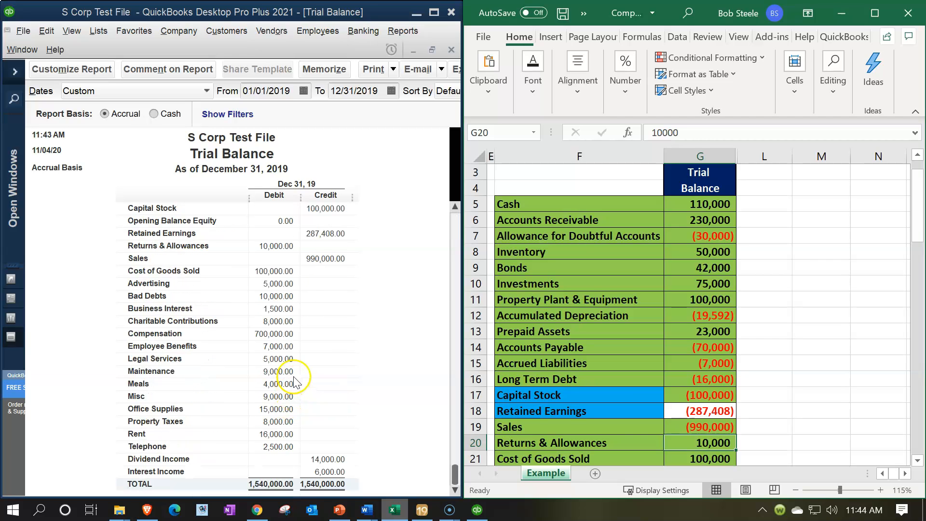
key("Down")
key("Down")
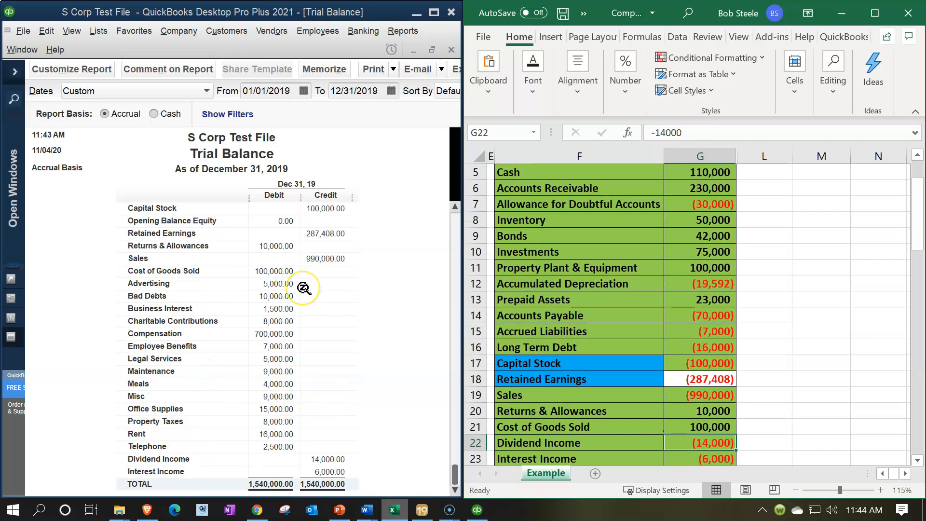
key("Up")
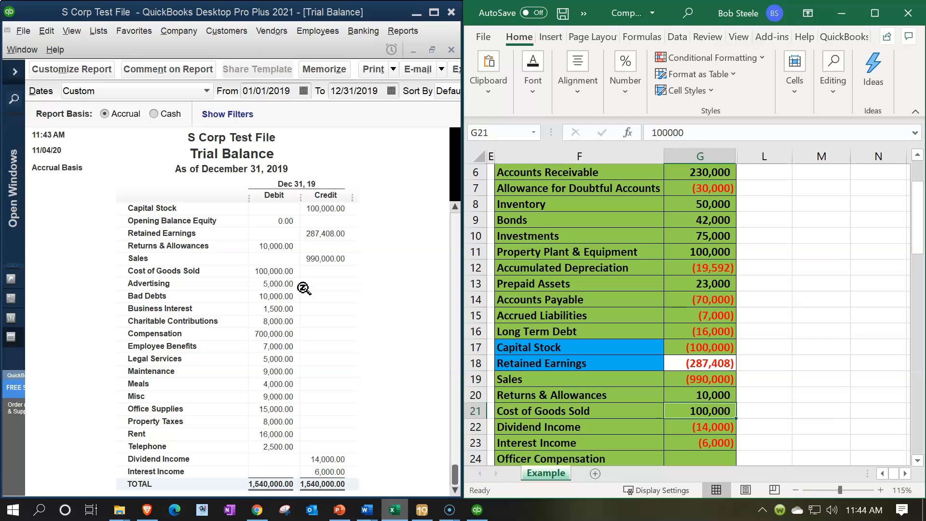
left_click(302, 275)
key("Down")
key("Down")
key("Down")
key("Down")
key("Down")
key("Down")
key("Down")
key("Down")
key("Down")
key("Down")
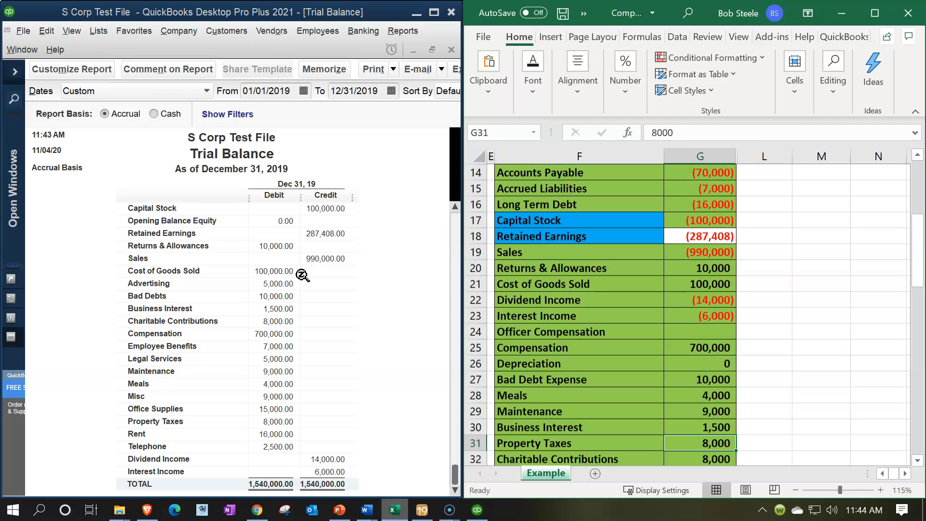
key("Down")
key("Down")
key("Down")
key("Down")
key("Down")
key("Down")
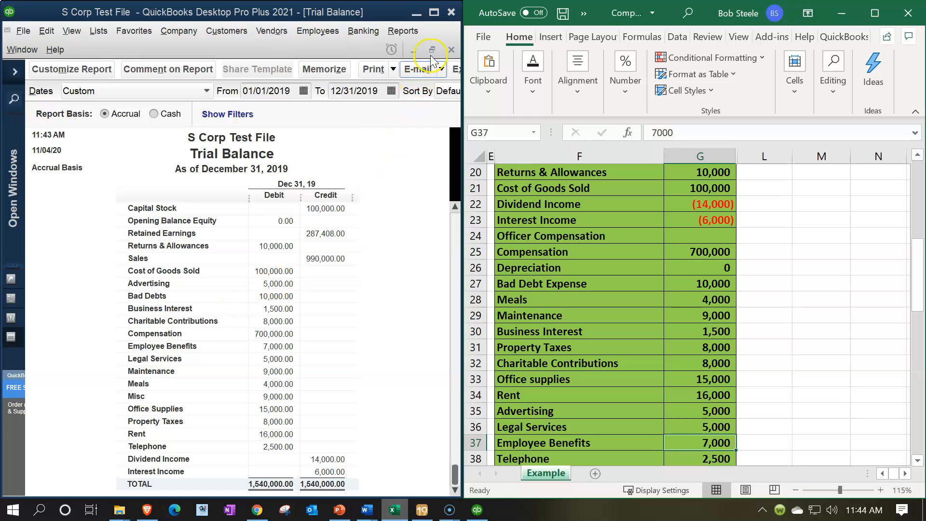
Step: Maximize QuickBooks and open the Profit & Loss Standard report
left_click(438, 13)
left_click(396, 24)
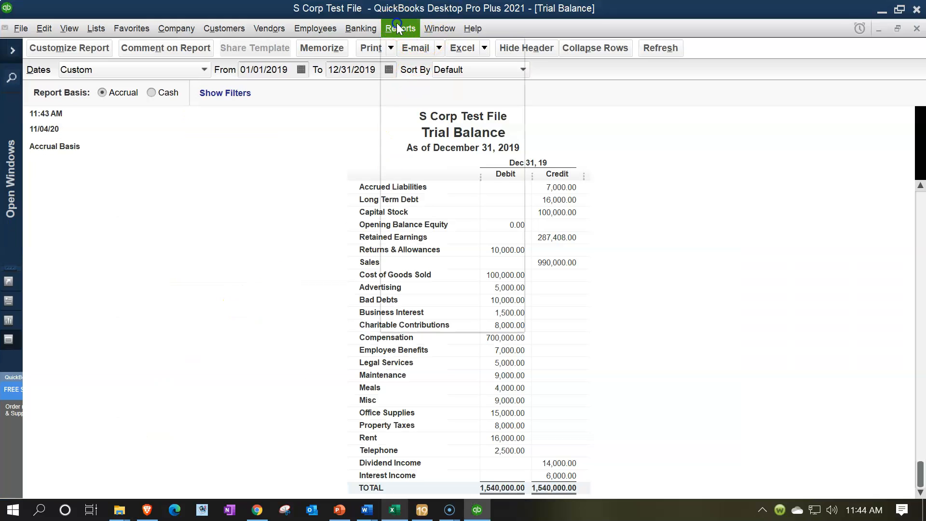
mouse_move(428, 128)
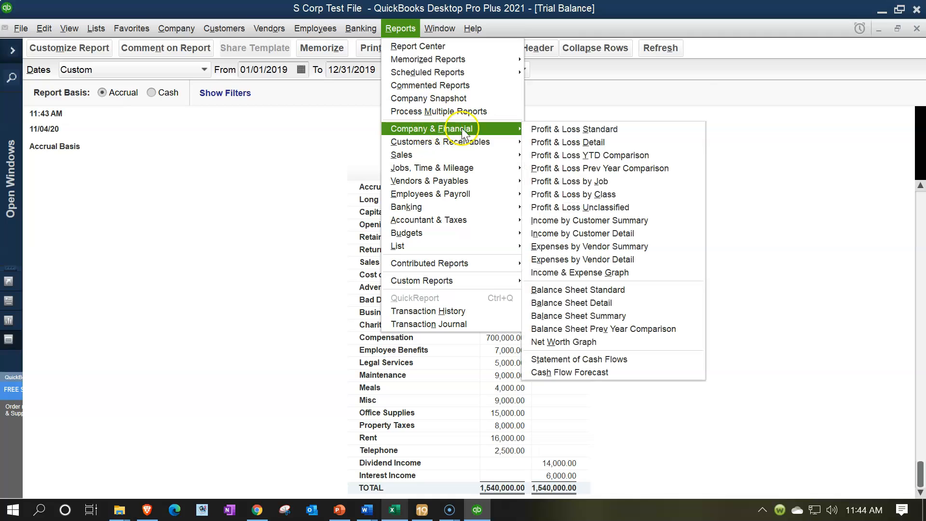
left_click(549, 129)
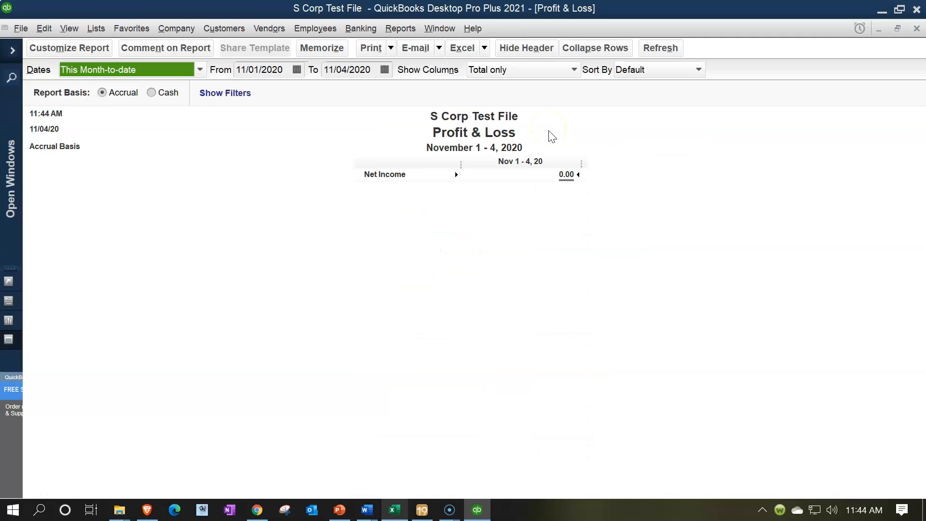
Step: Set the Profit & Loss report's date range to 01/01/2019 through 12/31/2019 and check its net income
key("Tab")
type("01")
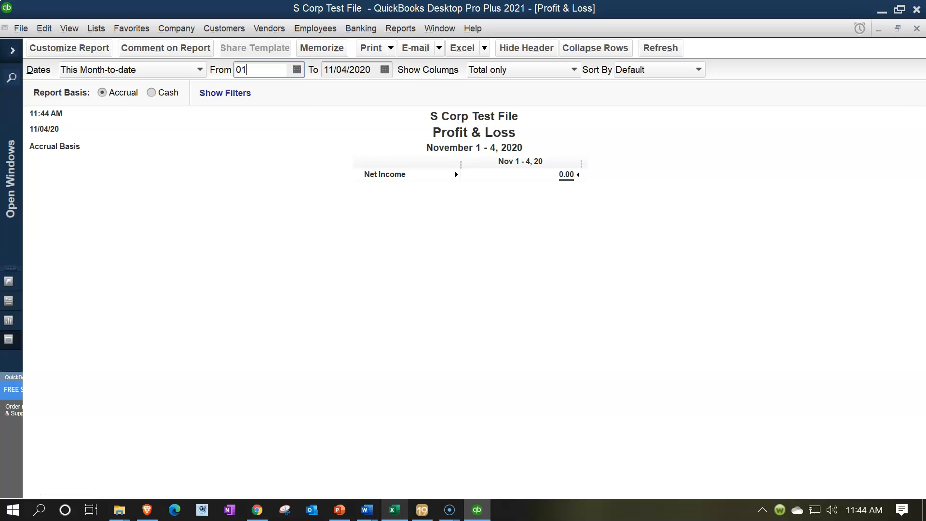
type("/01/2019")
key("Tab")
type("1")
type("2/31/2019")
key("Tab")
scroll(548, 145, "down", 3)
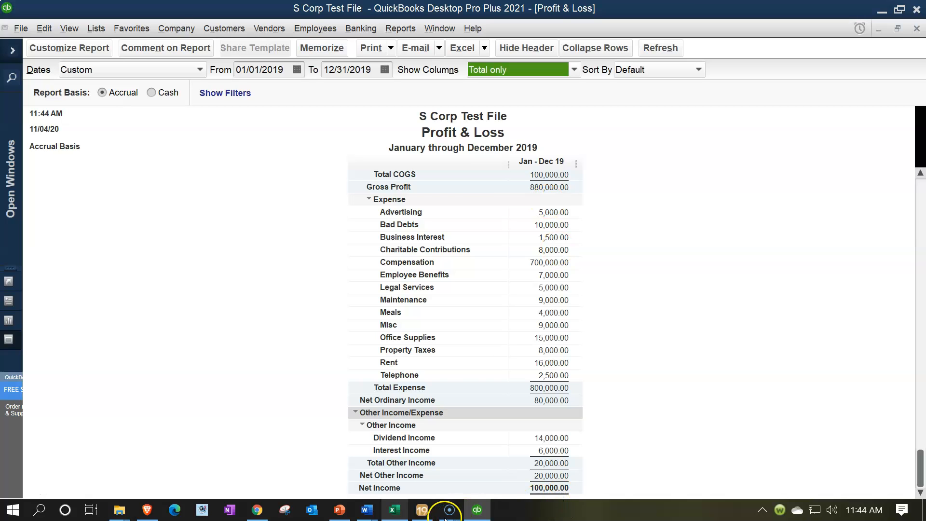
Step: Switch to the Excel worksheet, check the Book and Tax Page 1 total below the accounts, and return to the QuickBooks Profit & Loss report
left_click(395, 510)
left_click(610, 376)
scroll(610, 374, "down", 4)
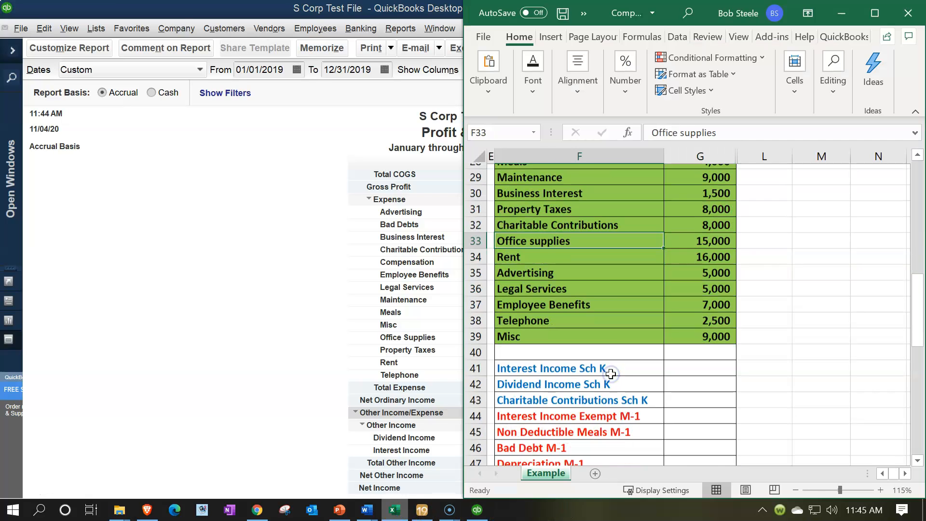
scroll(611, 374, "down", 1)
left_click(875, 13)
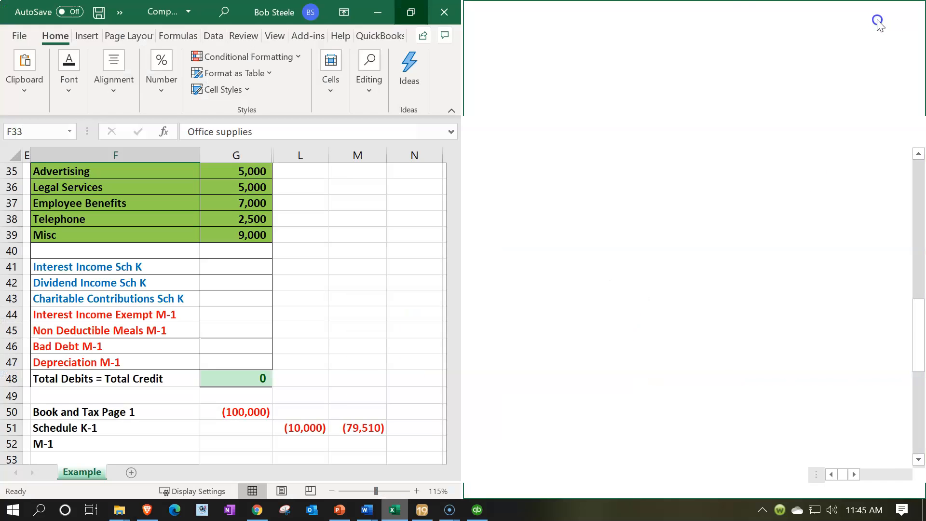
left_click(843, 12)
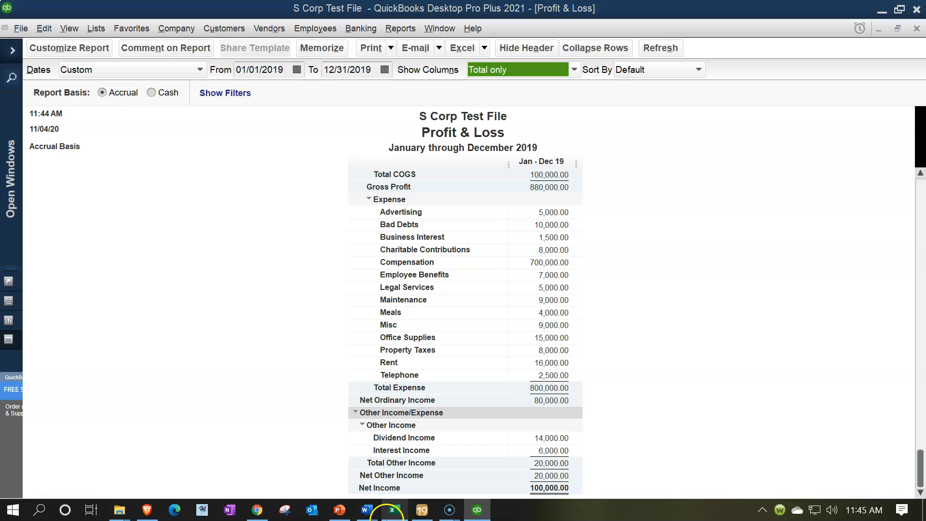
Step: Switch to the Excel worksheet and unhide the columns between G and L
left_click(395, 510)
left_click(331, 302)
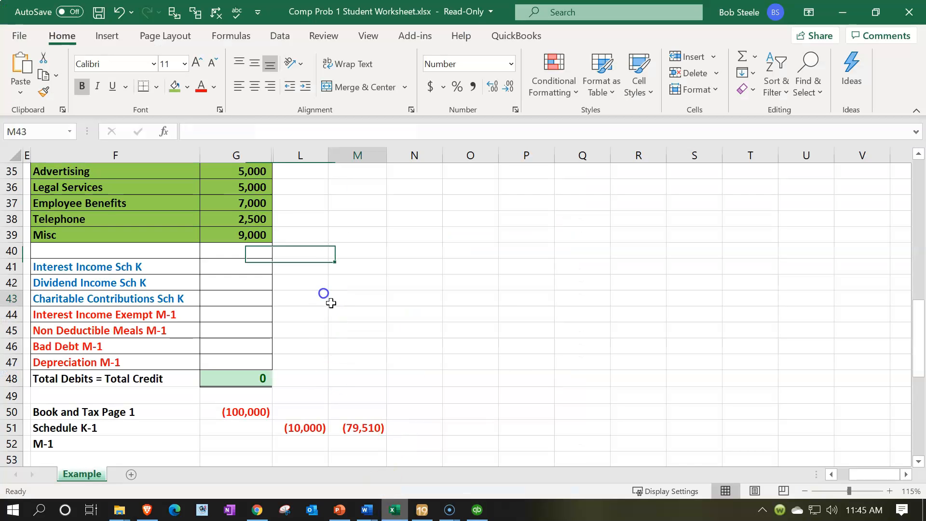
scroll(280, 188, "up", 3)
left_click_drag(265, 153, 291, 217)
right_click(292, 218)
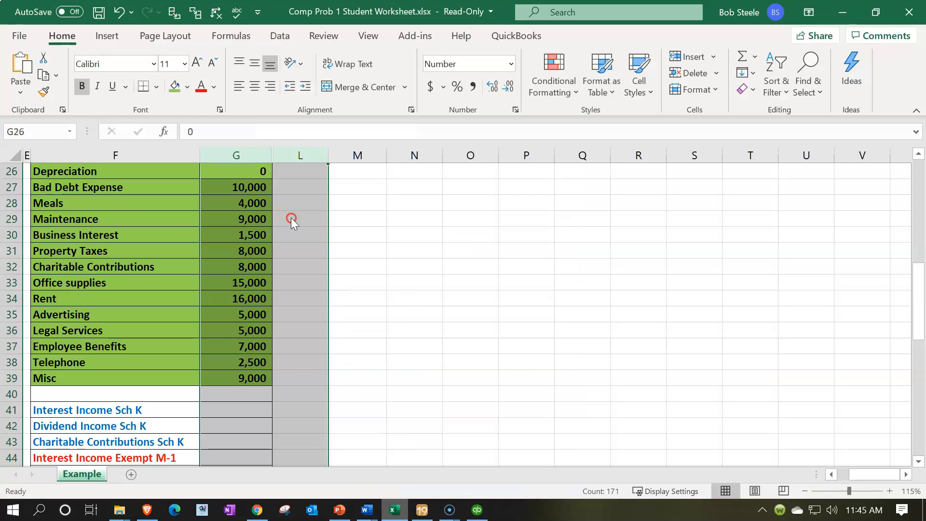
left_click(330, 464)
left_click(422, 331)
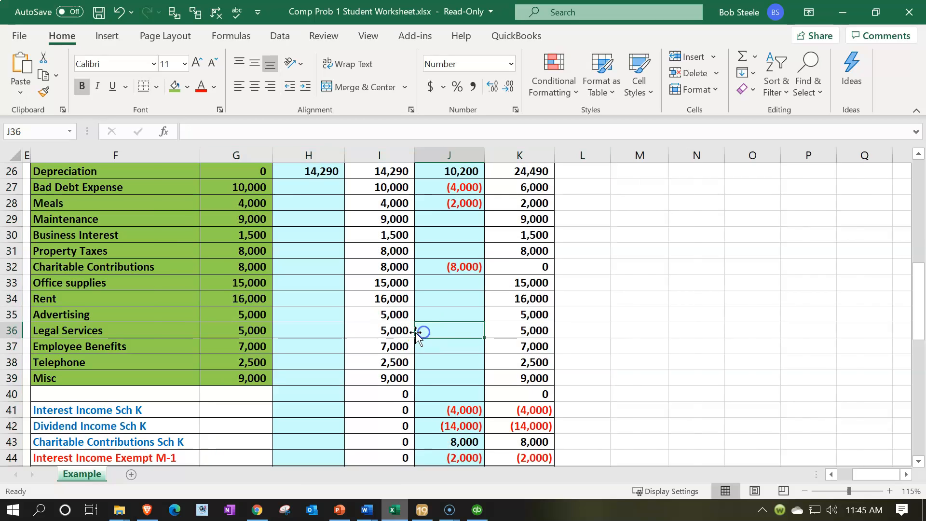
Step: Review the unadjusted balances, the accumulated depreciation adjustment, and the tax adjustments in the worksheet
scroll(421, 331, "up", 8)
left_click(265, 235)
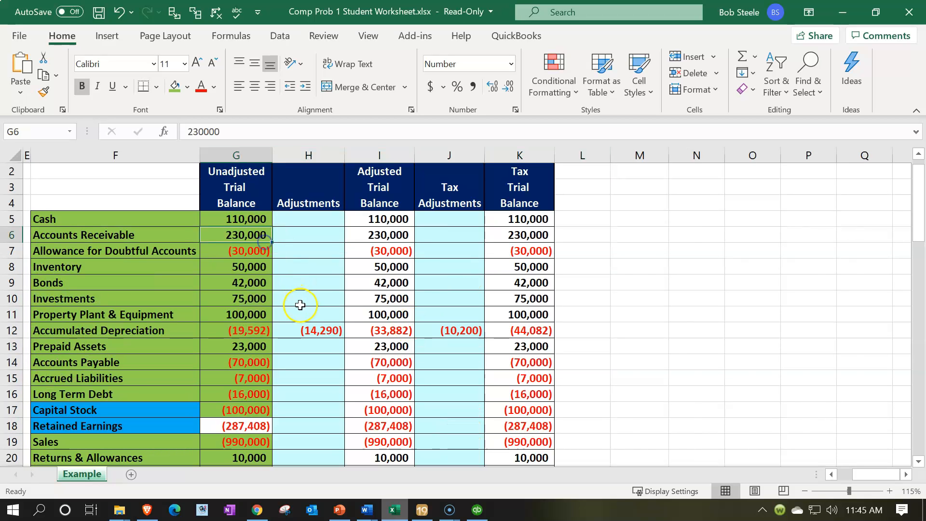
left_click(307, 325)
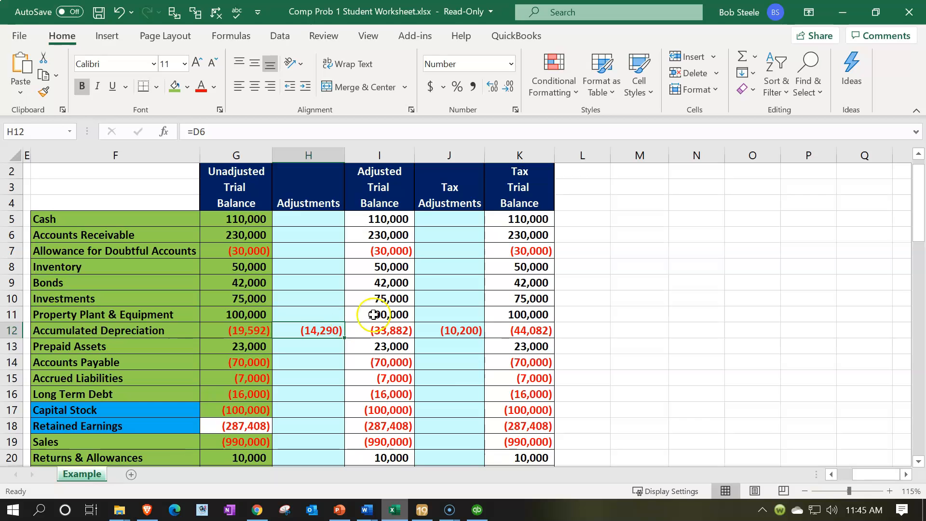
left_click(431, 285)
scroll(431, 286, "down", 5)
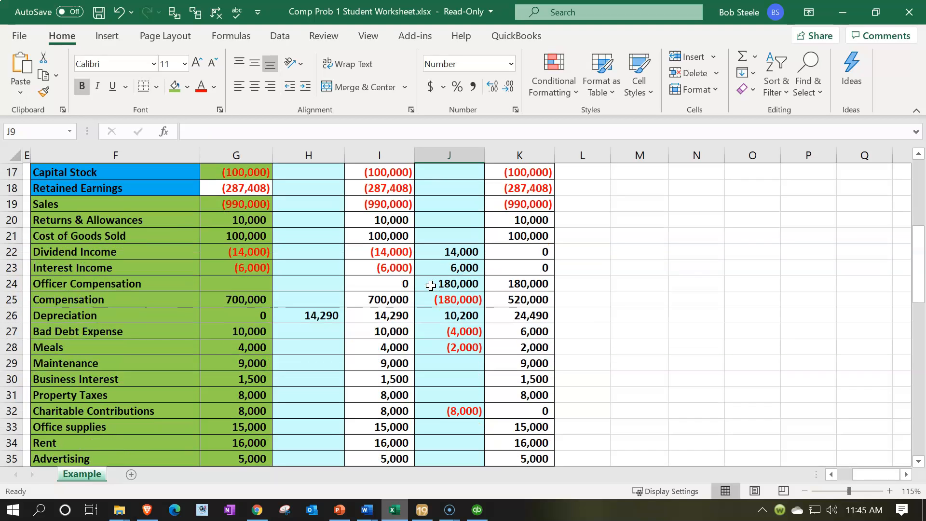